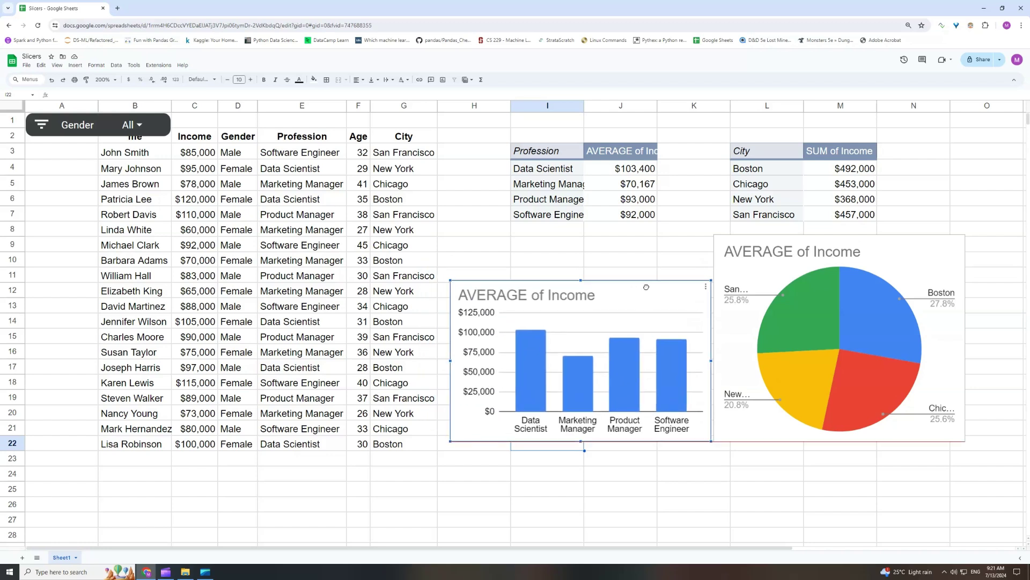
- Examine the source data table, the Profession pivot table and the average income column chart
{"action": "left_click_drag", "start_coordinate": [152, 142], "coordinate": [404, 367]}
{"action": "left_click_drag", "start_coordinate": [547, 151], "coordinate": [620, 229]}
{"action": "left_click", "coordinate": [645, 261]}
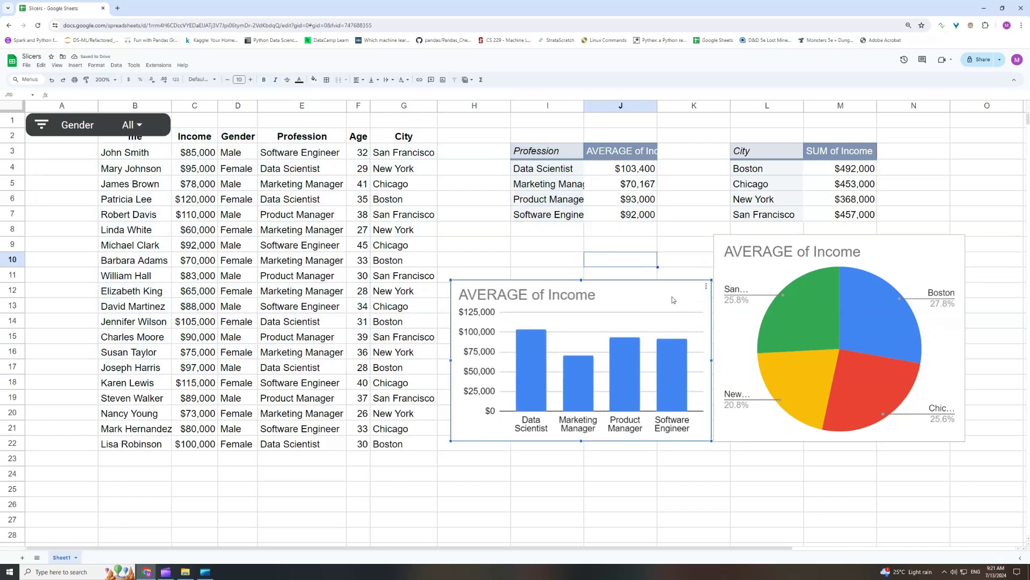
{"action": "left_click", "coordinate": [622, 245]}
{"action": "left_click", "coordinate": [87, 132]}
{"action": "mouse_move", "coordinate": [233, 142]}
{"action": "left_mouse_down"}
{"action": "mouse_move", "coordinate": [240, 448]}
{"action": "mouse_move", "coordinate": [234, 151]}
{"action": "left_mouse_up"}
{"action": "left_click", "coordinate": [62, 202]}
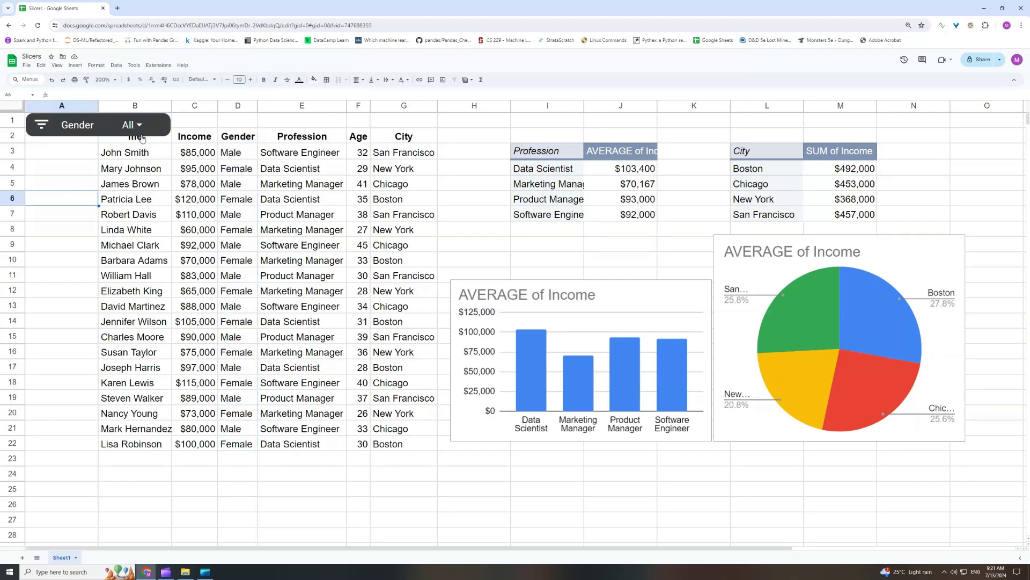
- Filter the Gender slicer to show only Male
{"action": "left_click", "coordinate": [132, 125]}
{"action": "left_click", "coordinate": [80, 232]}
{"action": "left_click", "coordinate": [81, 233]}
{"action": "left_click", "coordinate": [80, 232]}
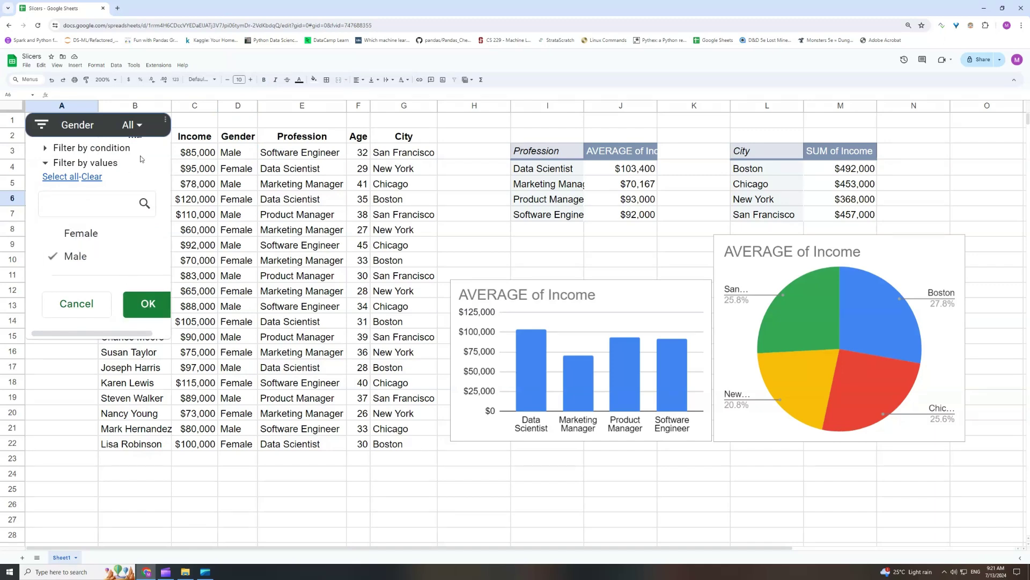
{"action": "left_click", "coordinate": [144, 303]}
- Switch the Gender slicer's filter to show only Female
{"action": "left_click", "coordinate": [128, 124]}
{"action": "left_click", "coordinate": [75, 233]}
{"action": "left_click", "coordinate": [80, 256]}
{"action": "left_click", "coordinate": [148, 304]}
- Deselect both Female and Male in the Gender slicer and apply the filter
{"action": "left_click", "coordinate": [139, 125]}
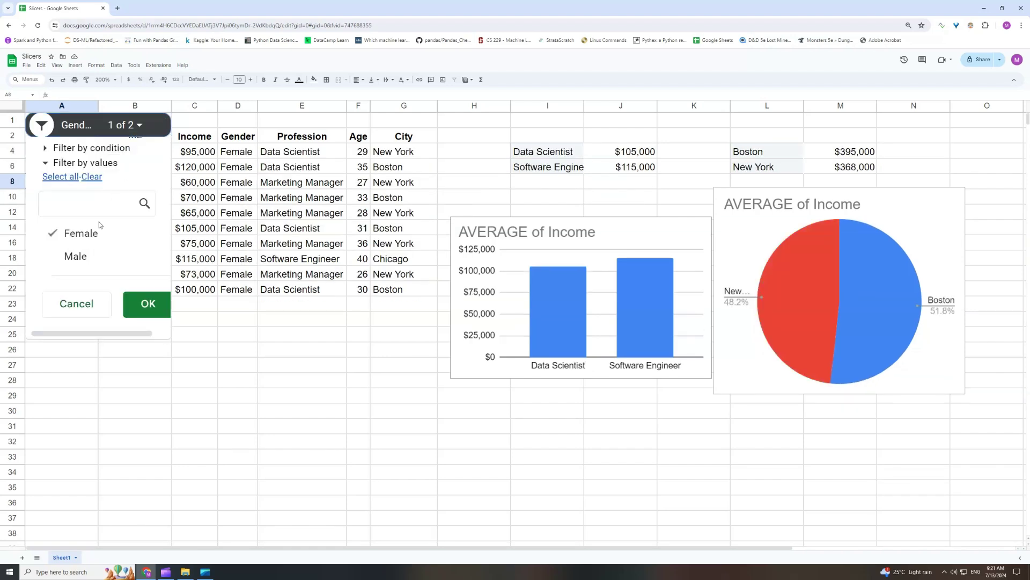
{"action": "left_click", "coordinate": [81, 256]}
{"action": "left_click", "coordinate": [75, 233]}
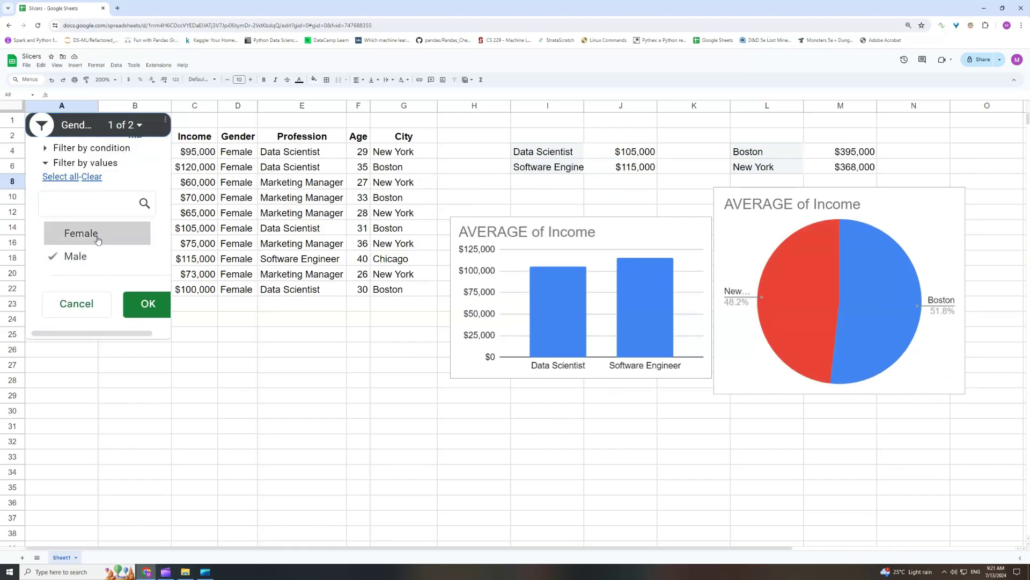
{"action": "left_click", "coordinate": [78, 256]}
{"action": "left_click", "coordinate": [149, 304]}
- Reselect both Female and Male in the Gender slicer and apply the filter
{"action": "left_click", "coordinate": [139, 125]}
{"action": "left_click", "coordinate": [78, 256]}
{"action": "left_click", "coordinate": [81, 233]}
{"action": "left_click", "coordinate": [148, 303]}
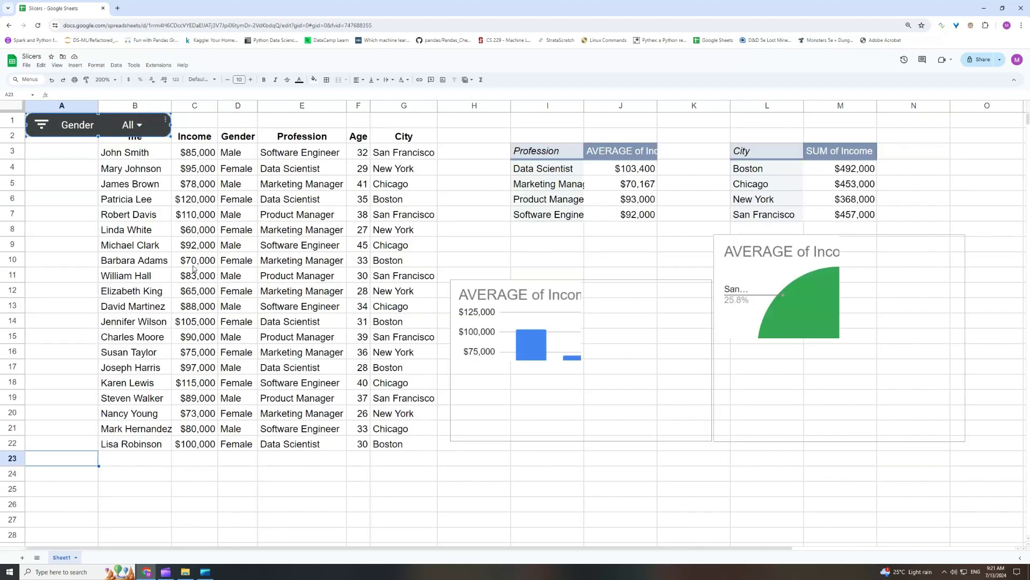
{"action": "left_click", "coordinate": [90, 215]}
{"action": "left_click", "coordinate": [501, 349]}
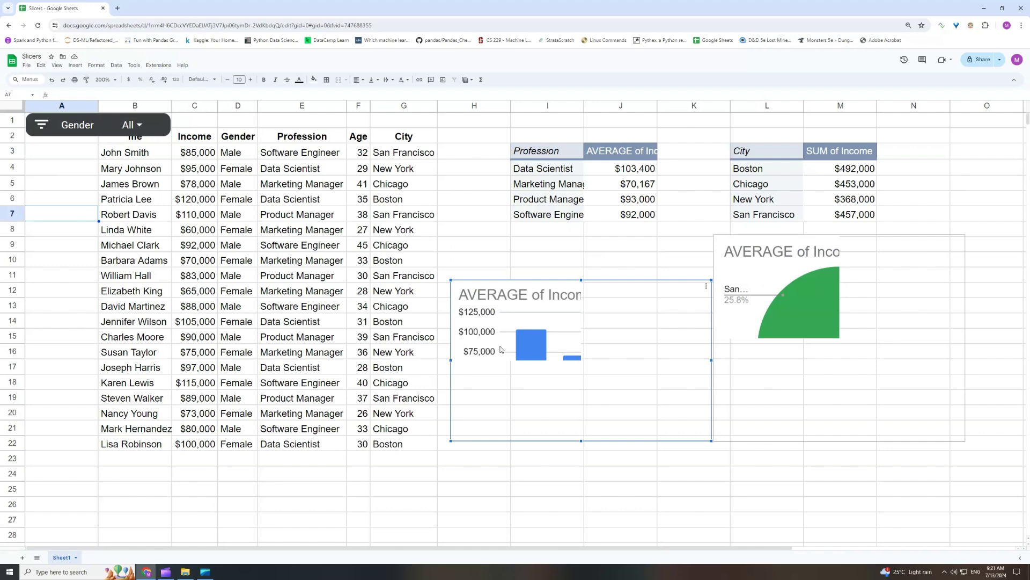
{"action": "scroll", "coordinate": [173, 516], "scroll_direction": "down", "scroll_amount": 5}
{"action": "scroll", "coordinate": [954, 207], "scroll_direction": "up", "scroll_amount": 2}
{"action": "scroll", "coordinate": [1019, 121], "scroll_direction": "up", "scroll_amount": 3}
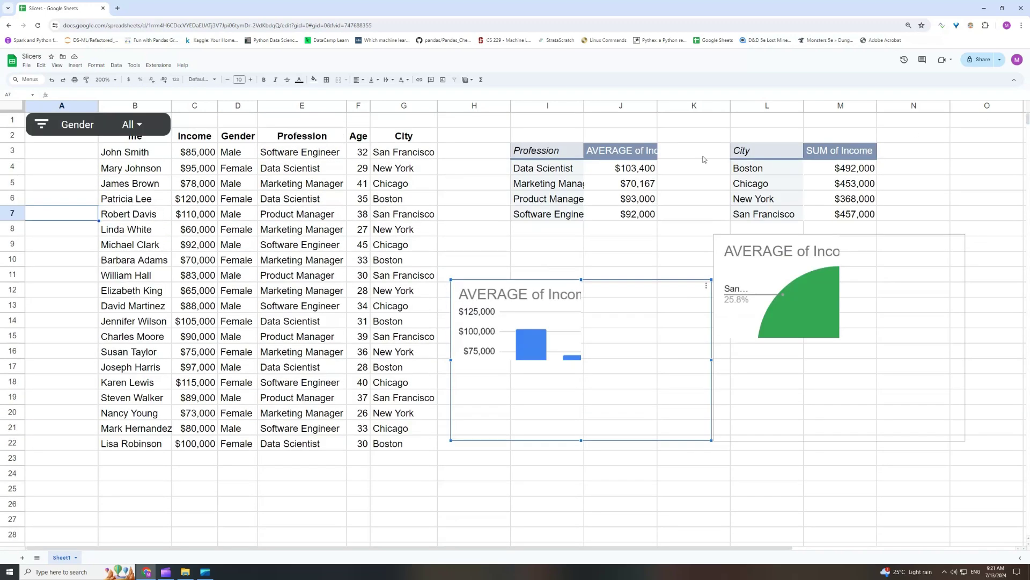
{"action": "left_click", "coordinate": [497, 157]}
- Exclude Male in the Gender slicer so that only Female records are shown
{"action": "left_click", "coordinate": [131, 124]}
{"action": "left_click", "coordinate": [83, 263]}
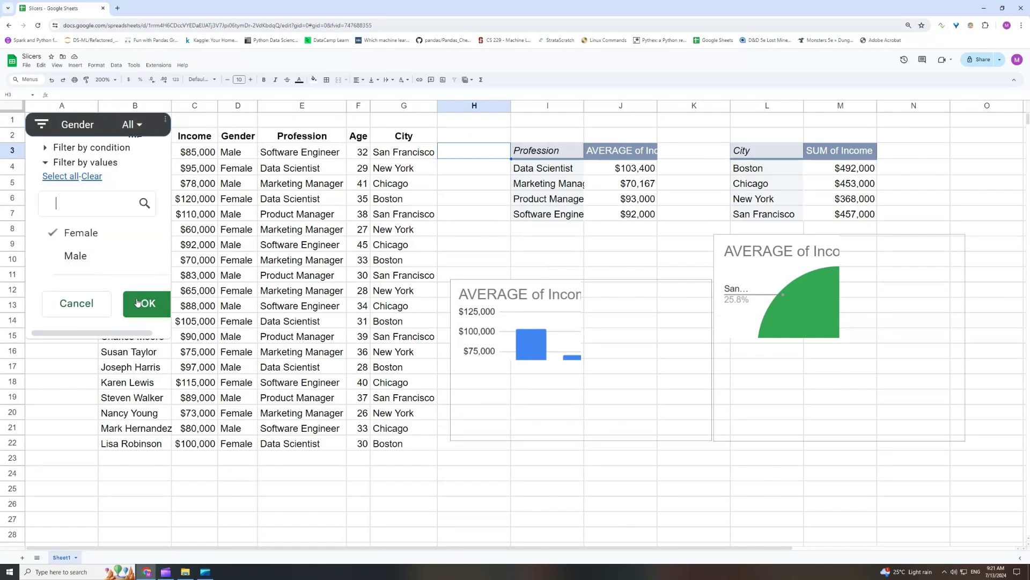
{"action": "left_click", "coordinate": [142, 303]}
- Include Male again in the Gender slicer alongside Female and apply the filter
{"action": "left_click", "coordinate": [132, 125]}
{"action": "left_click", "coordinate": [70, 254]}
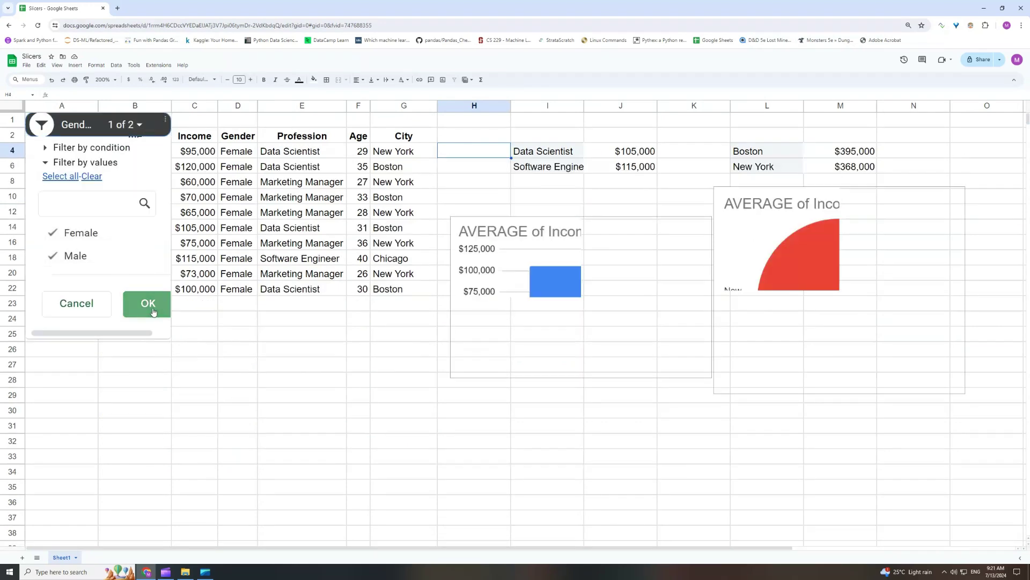
{"action": "left_click", "coordinate": [144, 302]}
{"action": "left_click", "coordinate": [456, 219]}
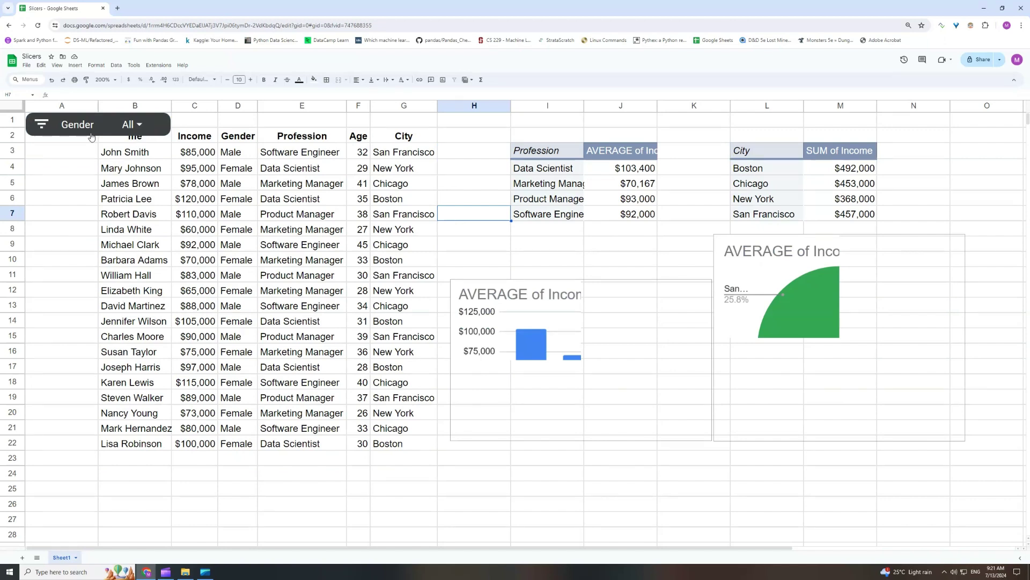
- Delete the Gender slicer from the sheet
{"action": "left_click", "coordinate": [155, 133]}
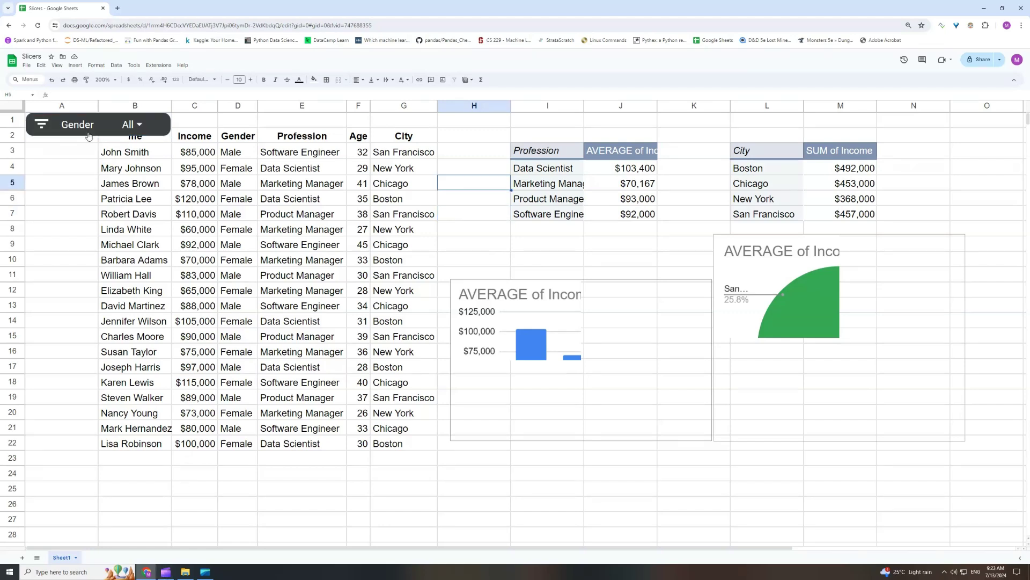
{"action": "key", "text": "Delete"}
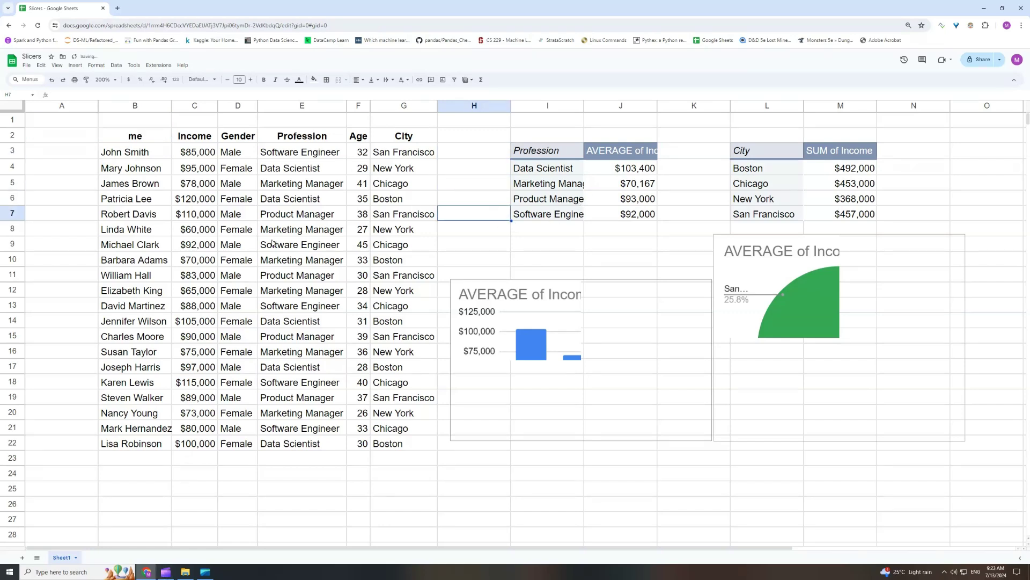
- Add a slicer on the data range Sheet1!B2:G22 and set its column to Age
{"action": "left_click", "coordinate": [610, 204]}
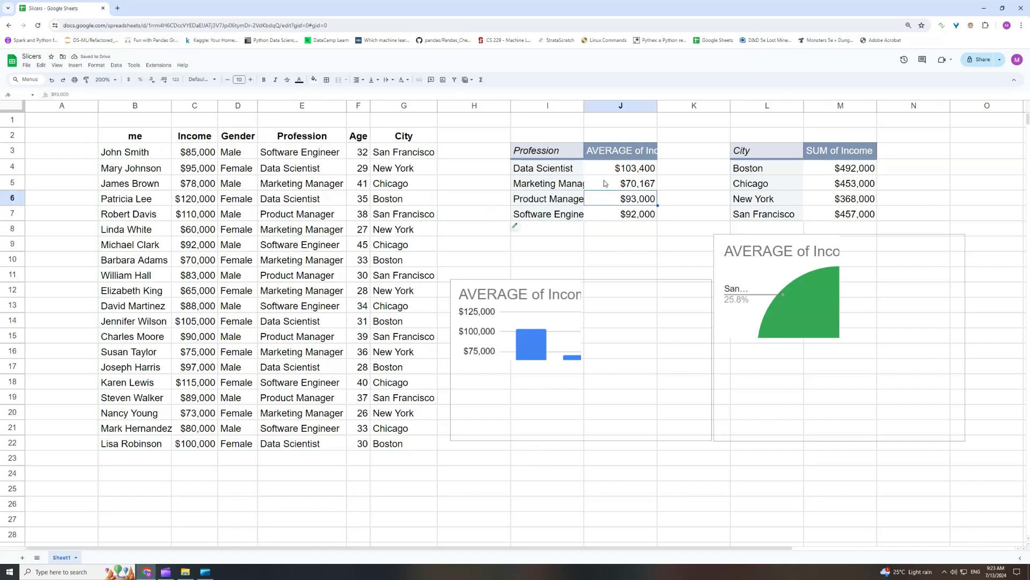
{"action": "left_click", "coordinate": [621, 183]}
{"action": "left_click", "coordinate": [115, 65]}
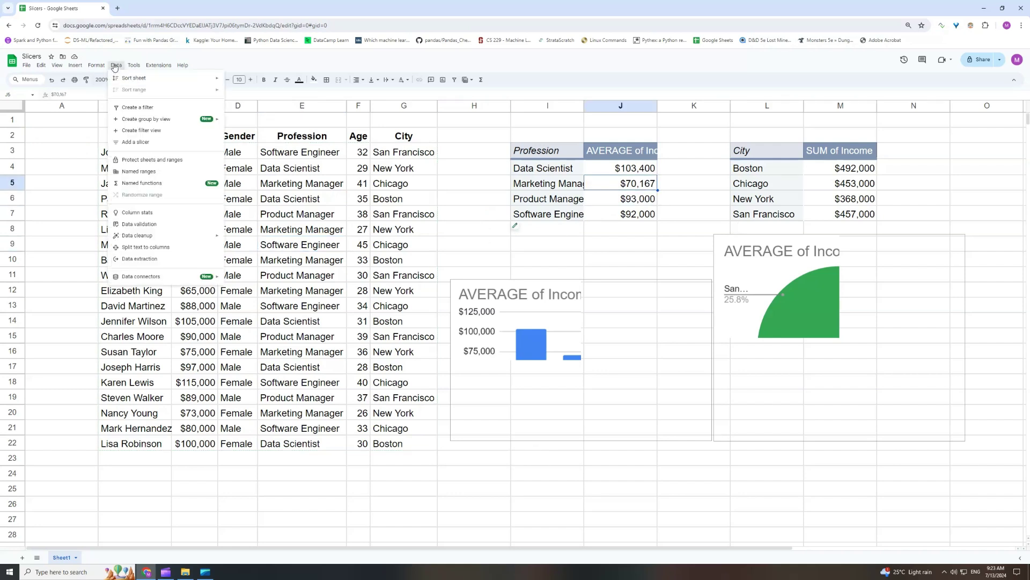
{"action": "left_click", "coordinate": [145, 144]}
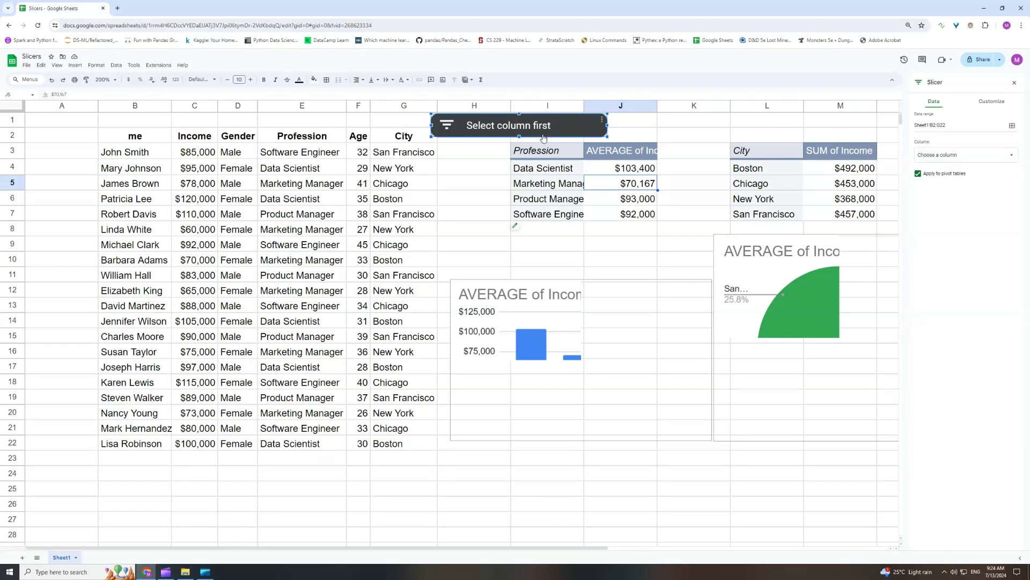
{"action": "left_click", "coordinate": [927, 154]}
{"action": "left_click", "coordinate": [931, 153]}
{"action": "left_click", "coordinate": [940, 154]}
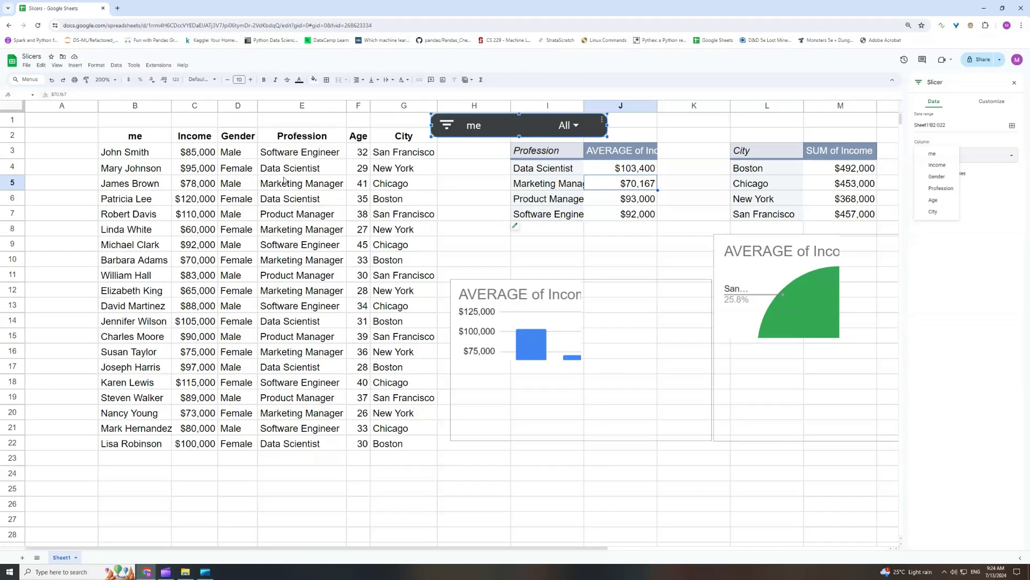
{"action": "left_click", "coordinate": [944, 200]}
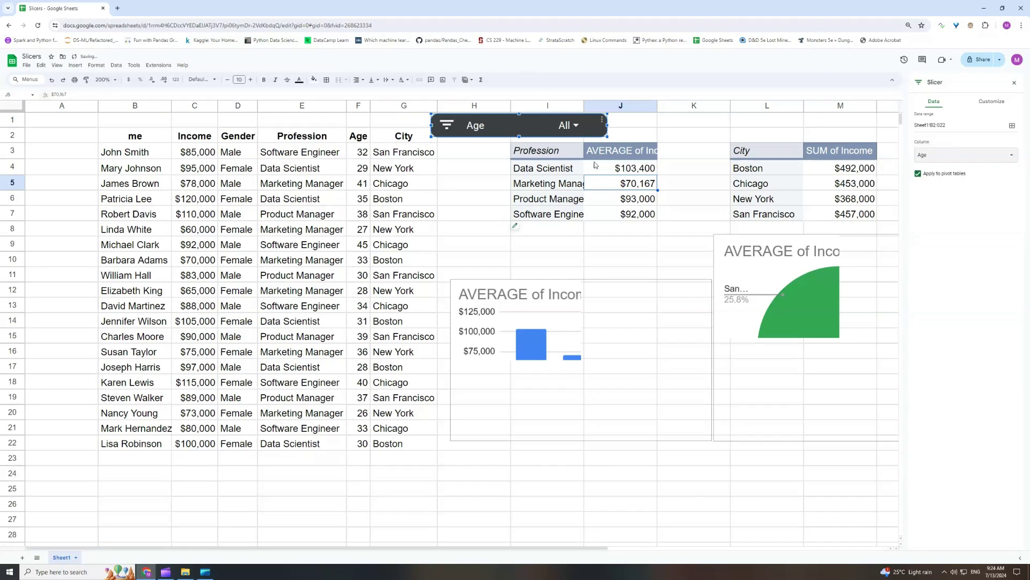
- Change the selection of several ages in the Age slicer's value filter and apply it
{"action": "left_click", "coordinate": [568, 126]}
{"action": "left_click", "coordinate": [477, 373]}
{"action": "left_click", "coordinate": [478, 349]}
{"action": "left_click", "coordinate": [478, 326]}
{"action": "left_click", "coordinate": [477, 302]}
{"action": "left_click", "coordinate": [482, 278]}
{"action": "left_click", "coordinate": [568, 488]}
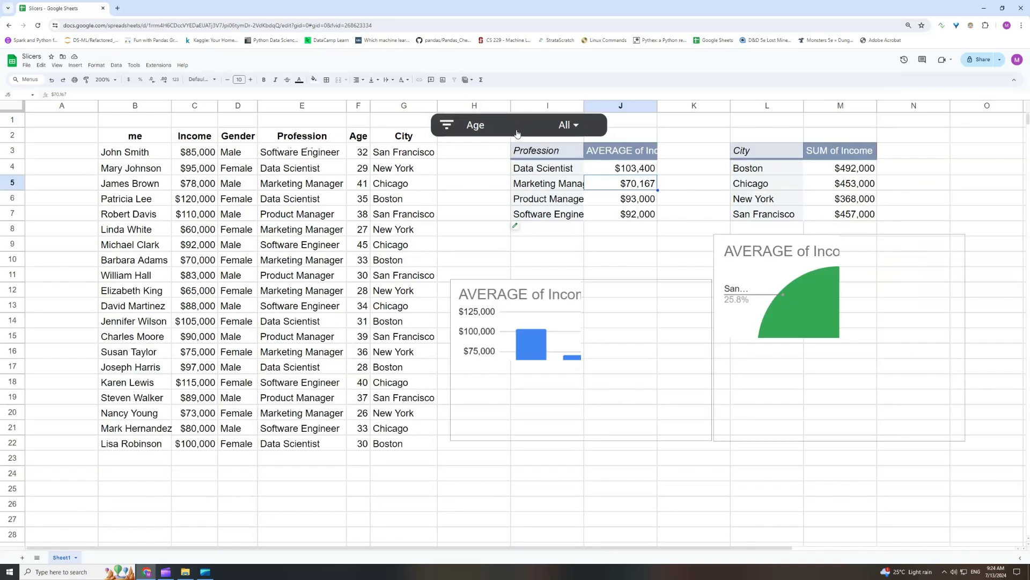
- Delete the Age slicer from the sheet
{"action": "left_click", "coordinate": [517, 133]}
{"action": "key", "text": "Delete"}
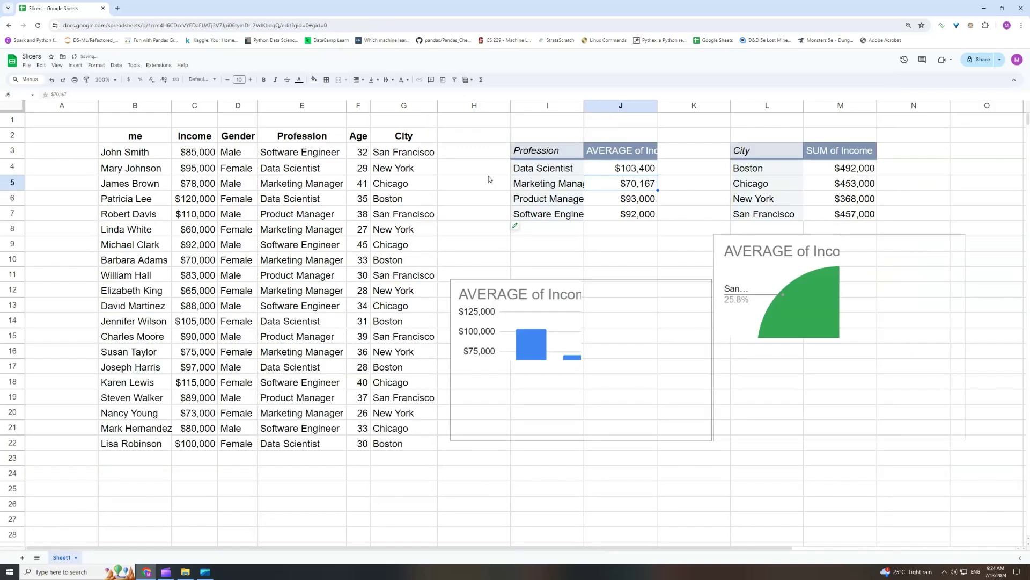
{"action": "left_click", "coordinate": [491, 173]}
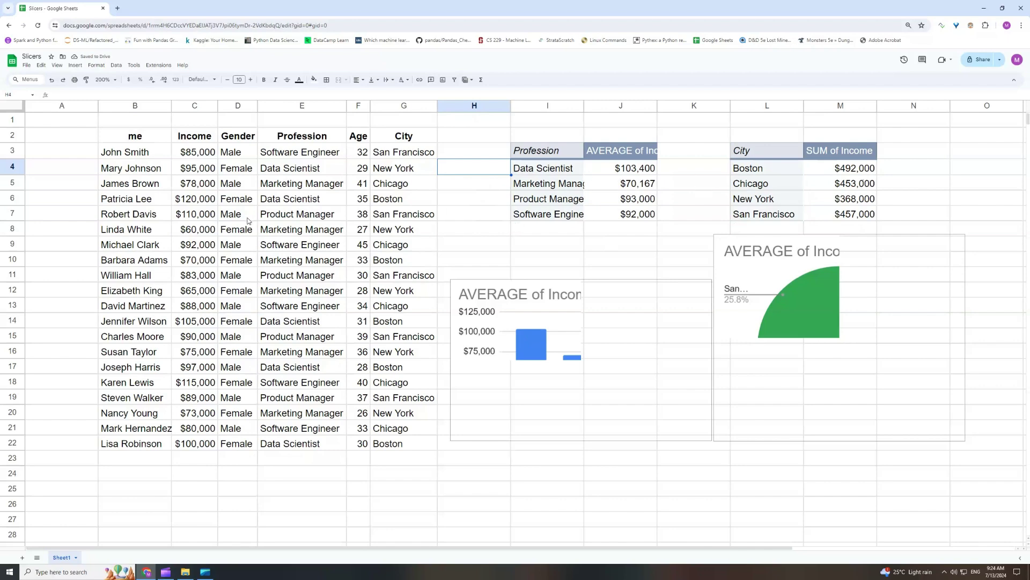
- Add a slicer that uses the Profession pivot table's range Sheet1!I3:J7 as its data range
{"action": "left_click", "coordinate": [116, 65]}
{"action": "left_click", "coordinate": [139, 142]}
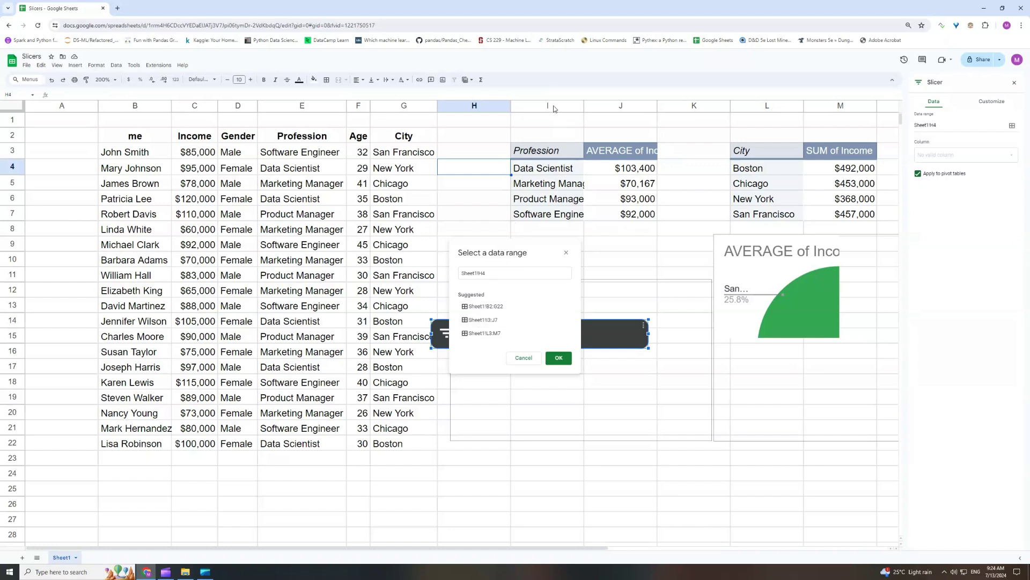
{"action": "left_click", "coordinate": [497, 321]}
{"action": "left_click", "coordinate": [559, 357]}
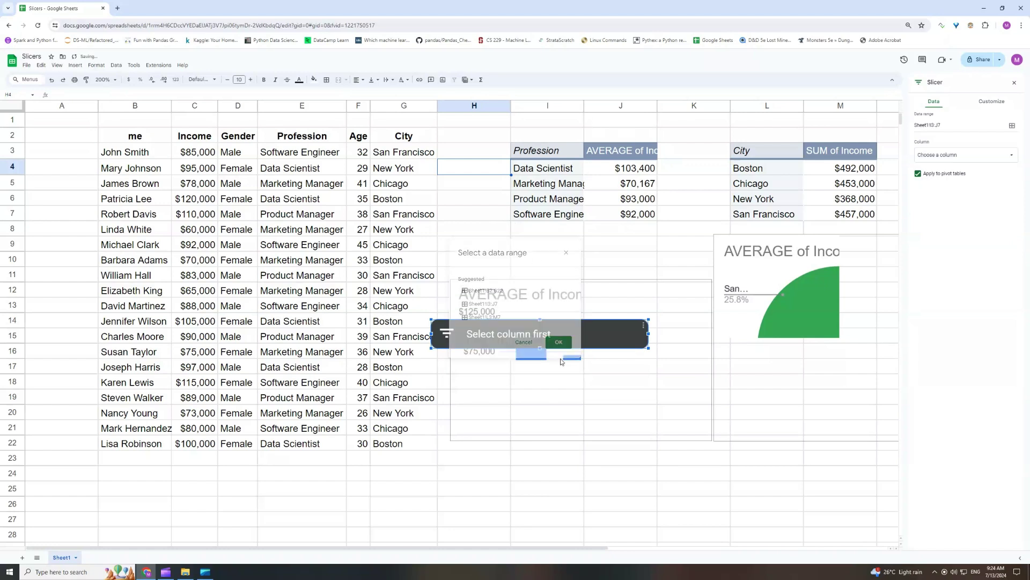
- Set the new slicer's column to Profession
{"action": "left_click", "coordinate": [966, 155]}
{"action": "left_click", "coordinate": [944, 153]}
{"action": "left_click", "coordinate": [958, 155]}
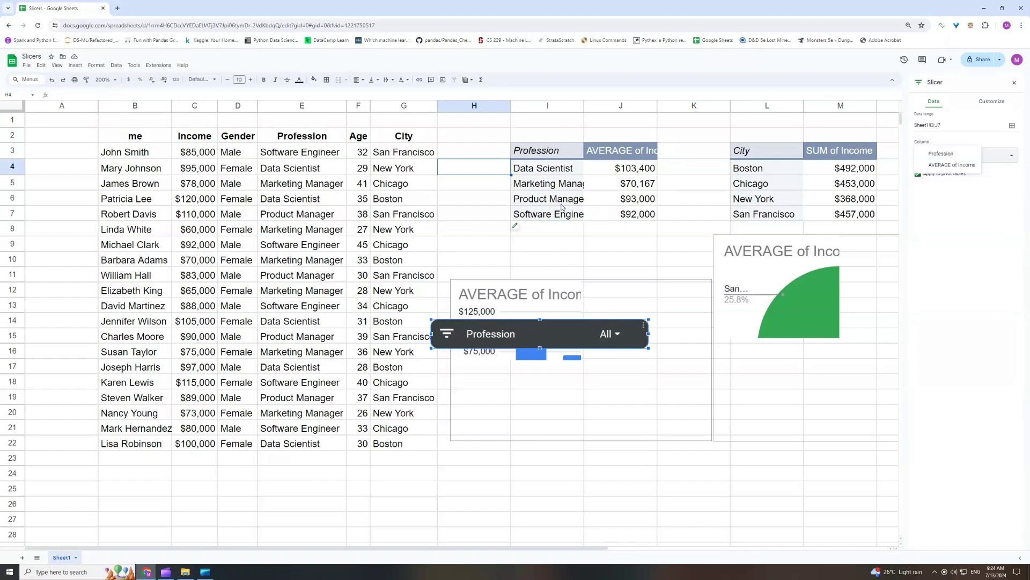
{"action": "left_click", "coordinate": [952, 155]}
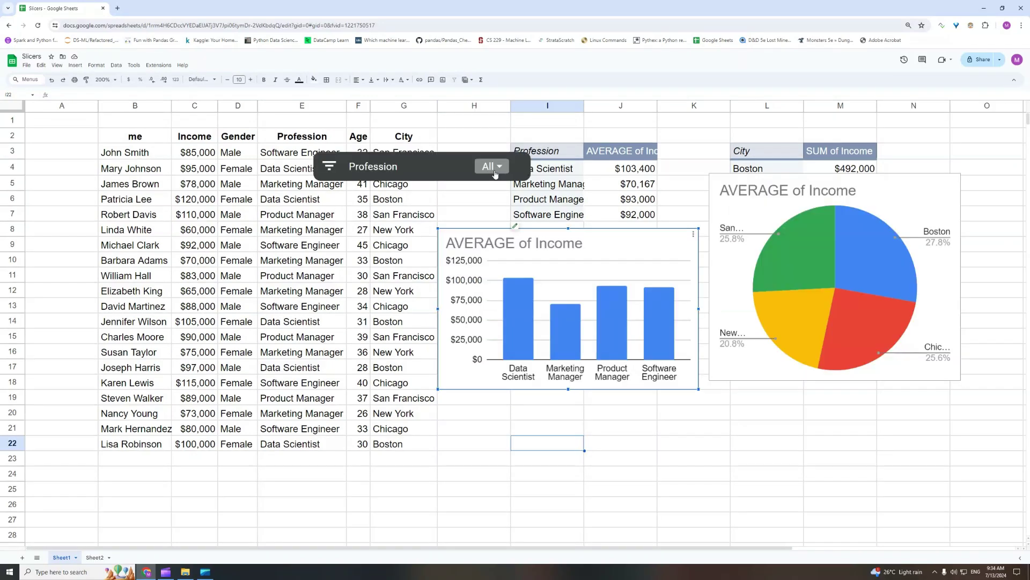
- Filter the Profession slicer to show only Software Engineer
{"action": "left_click", "coordinate": [494, 173]}
{"action": "left_click", "coordinate": [400, 277]}
{"action": "left_click", "coordinate": [404, 302]}
{"action": "left_click", "coordinate": [429, 324]}
{"action": "left_click", "coordinate": [494, 395]}
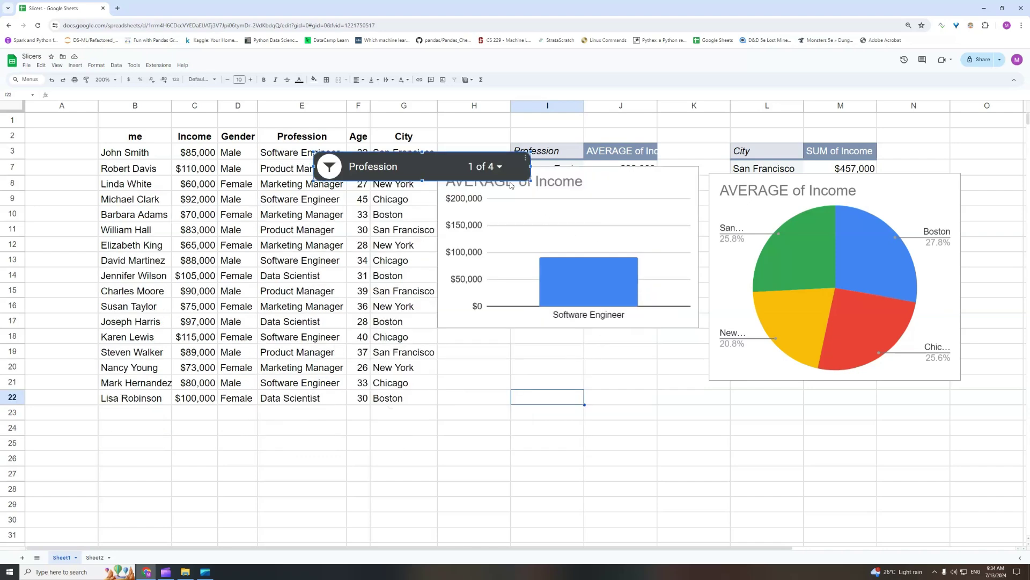
- Move the column chart down clear of the Profession pivot table and select the filtered pivot rows
{"action": "left_click", "coordinate": [627, 180]}
{"action": "left_click_drag", "start_coordinate": [627, 180], "coordinate": [637, 231]}
{"action": "left_click_drag", "start_coordinate": [547, 151], "coordinate": [621, 169]}
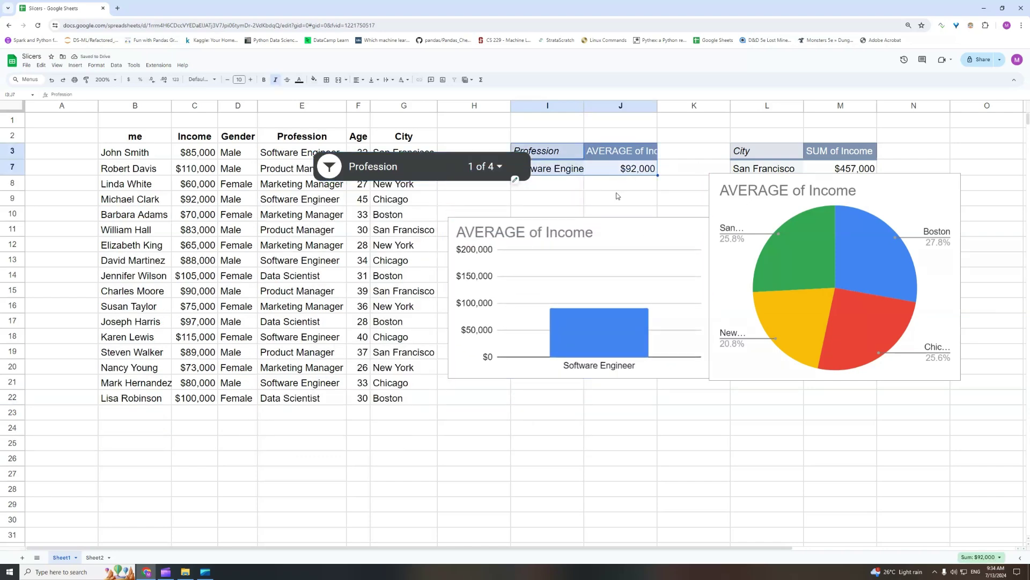
{"action": "left_click", "coordinate": [615, 196]}
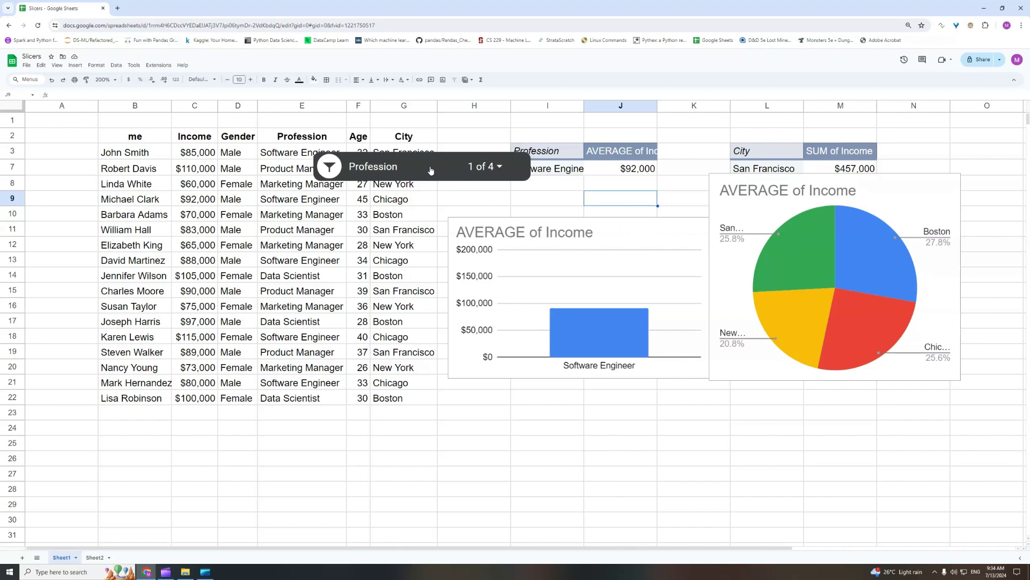
- Reselect all professions in the Profession slicer and apply the filter
{"action": "left_click", "coordinate": [485, 166]}
{"action": "left_click", "coordinate": [383, 300]}
{"action": "left_click", "coordinate": [396, 324]}
{"action": "left_click", "coordinate": [392, 347]}
{"action": "left_click", "coordinate": [493, 394]}
{"action": "left_click", "coordinate": [569, 446]}
{"action": "left_click", "coordinate": [636, 485]}
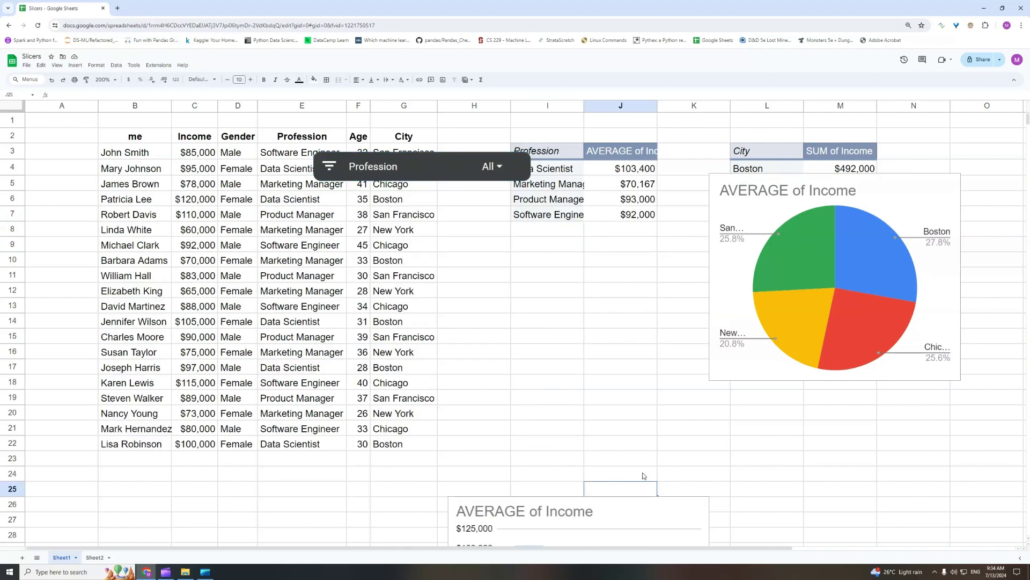
- Move the column chart back up to sit just below the Profession pivot table
{"action": "scroll", "coordinate": [640, 477], "scroll_direction": "down", "scroll_amount": 2}
{"action": "left_click_drag", "start_coordinate": [668, 411], "coordinate": [656, 141]}
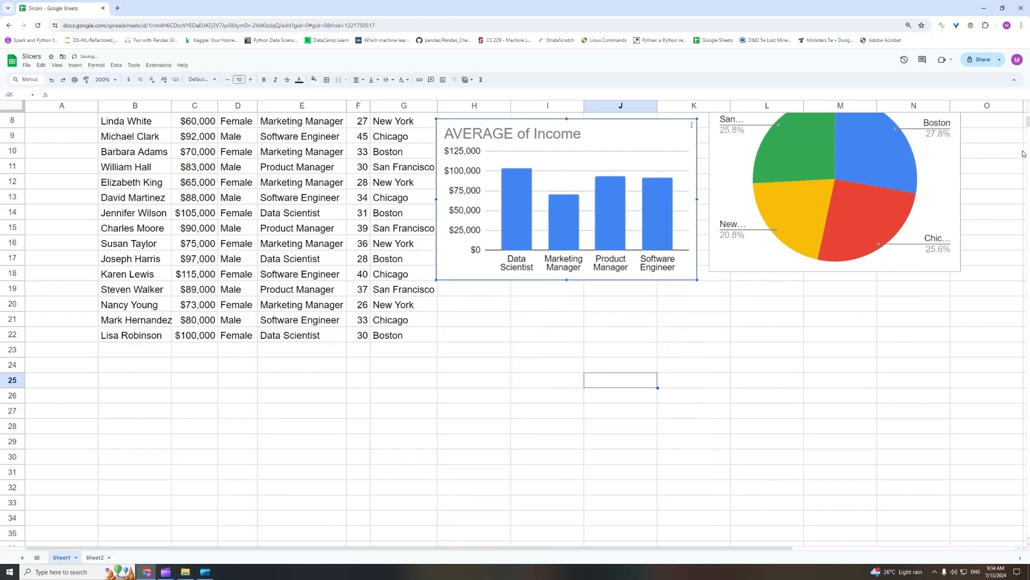
{"action": "scroll", "coordinate": [1023, 167], "scroll_direction": "up", "scroll_amount": 2}
{"action": "left_click", "coordinate": [625, 174]}
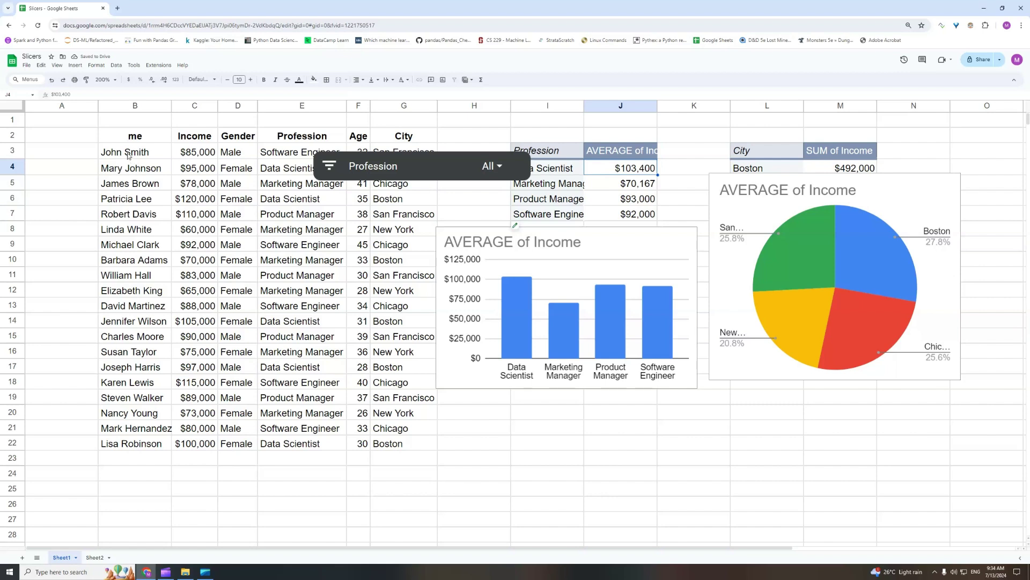
- Compare the source data in B2:G22 with the Profession pivot table in I3:J7 by selecting each range
{"action": "left_click_drag", "start_coordinate": [129, 136], "coordinate": [402, 447]}
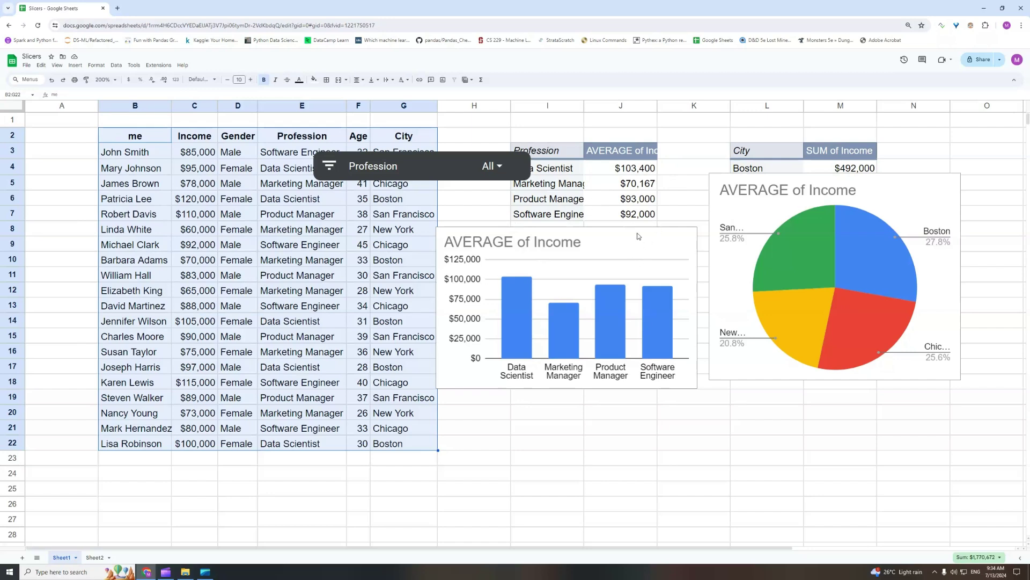
{"action": "left_click", "coordinate": [621, 135]}
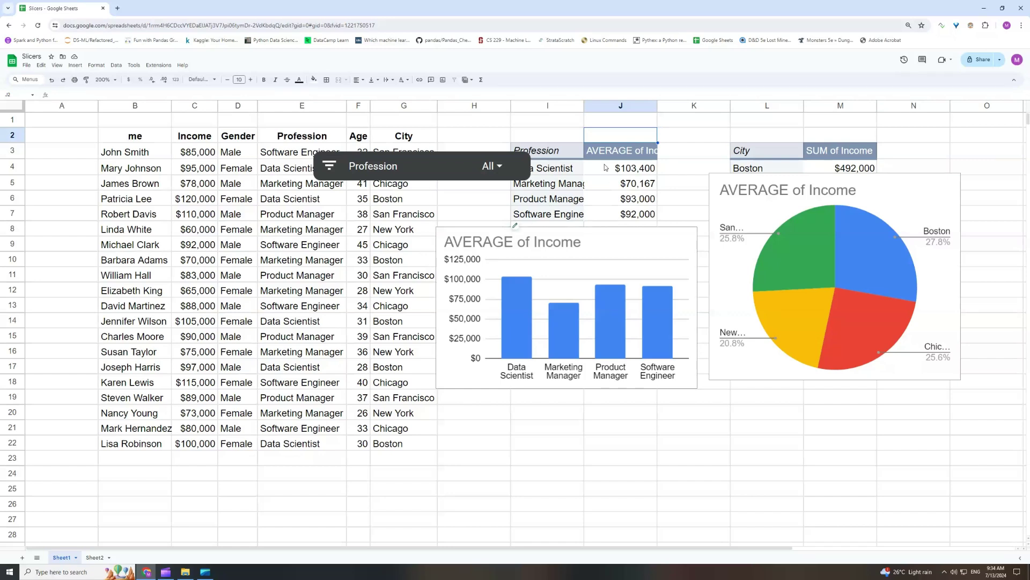
{"action": "left_click_drag", "start_coordinate": [536, 150], "coordinate": [637, 214]}
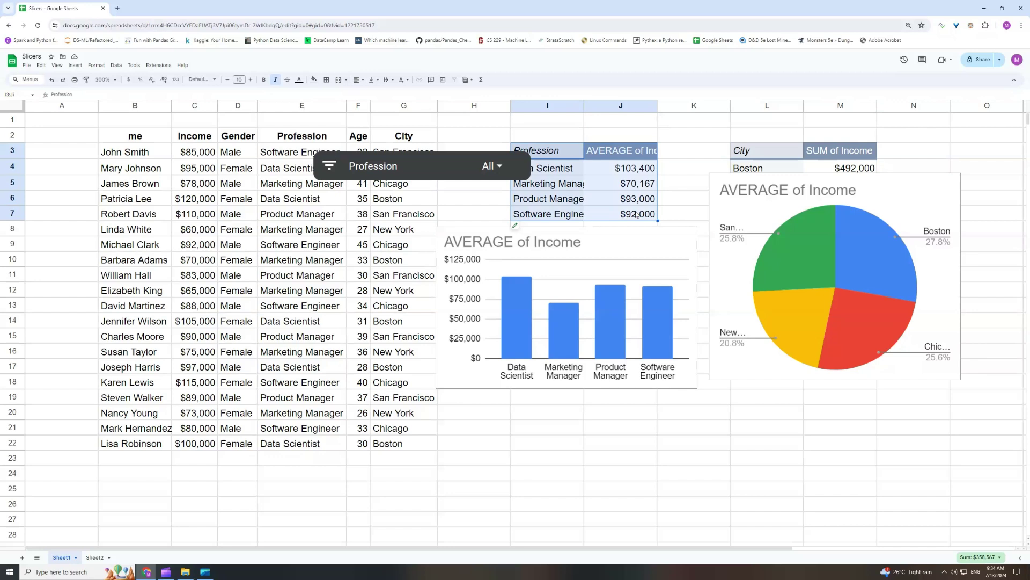
{"action": "left_click_drag", "start_coordinate": [555, 154], "coordinate": [648, 217]}
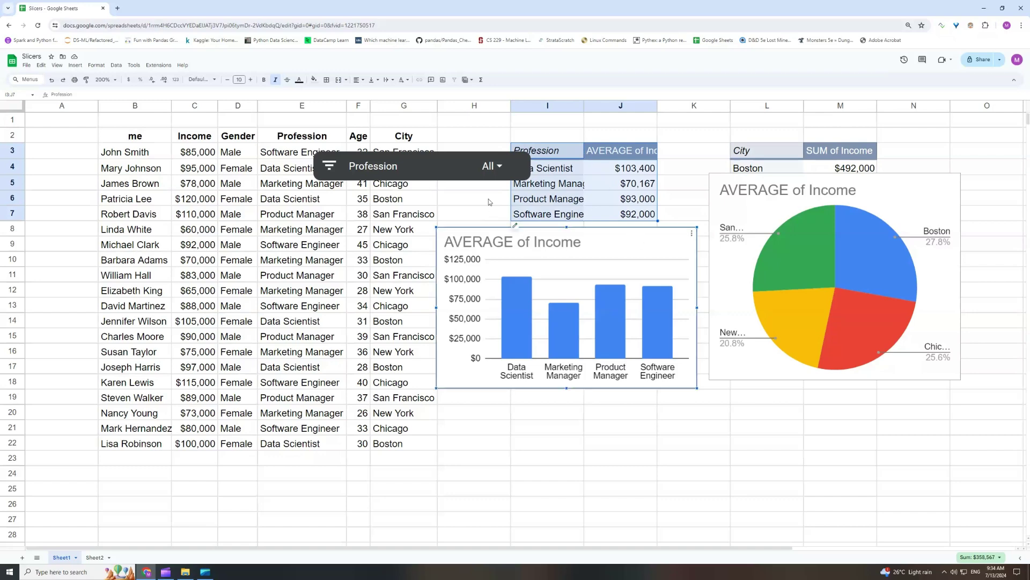
- Filter the Profession slicer to Data Scientist only and undo that filter
{"action": "left_click", "coordinate": [491, 167]}
{"action": "left_click", "coordinate": [433, 296]}
{"action": "left_click", "coordinate": [429, 323]}
{"action": "left_click", "coordinate": [424, 347]}
{"action": "left_click", "coordinate": [494, 394]}
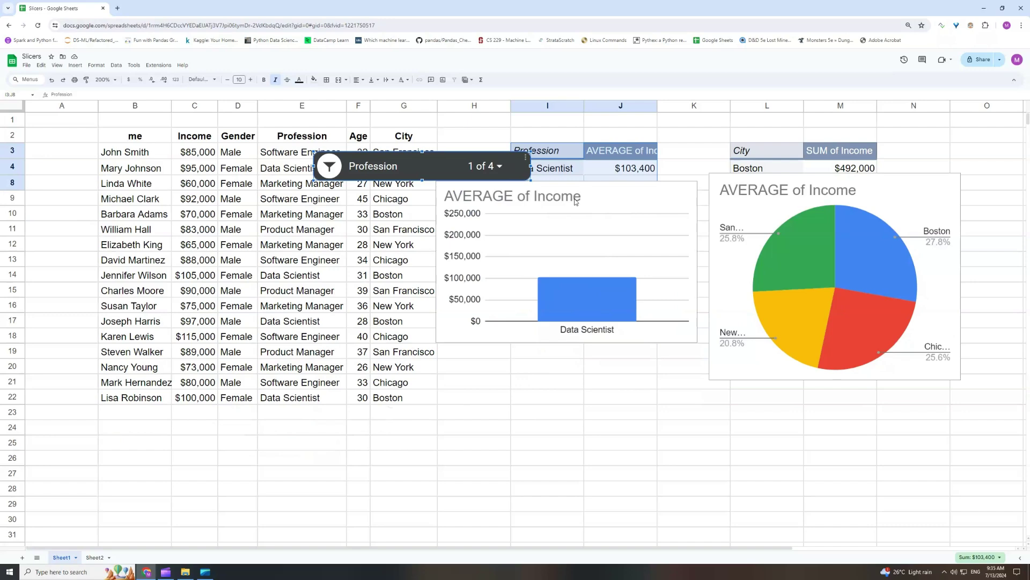
{"action": "key", "text": "ctrl+z"}
- Move the column chart back up below the Profession pivot table and the Profession slicer up to rows 1 and 2
{"action": "scroll", "coordinate": [544, 230], "scroll_direction": "down", "scroll_amount": 1}
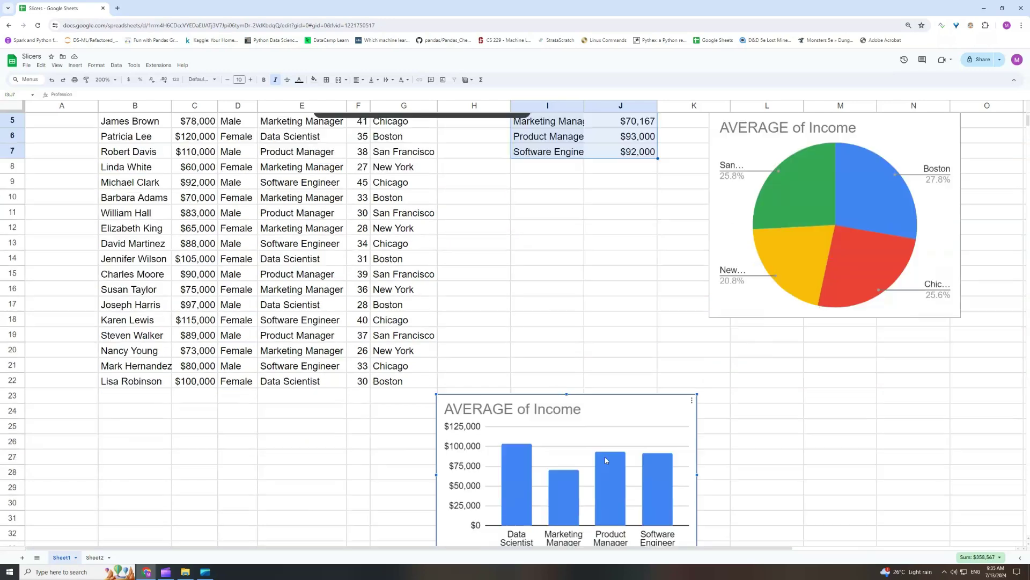
{"action": "left_click", "coordinate": [625, 193]}
{"action": "left_click_drag", "start_coordinate": [626, 192], "coordinate": [626, 190]}
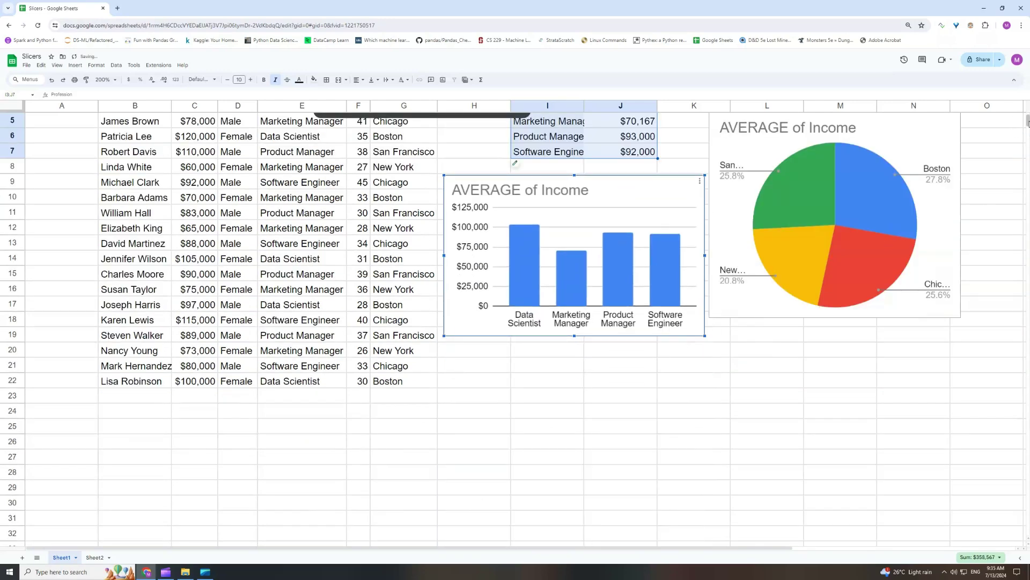
{"action": "scroll", "coordinate": [1029, 123], "scroll_direction": "up", "scroll_amount": 1}
{"action": "left_click_drag", "start_coordinate": [437, 167], "coordinate": [453, 128]}
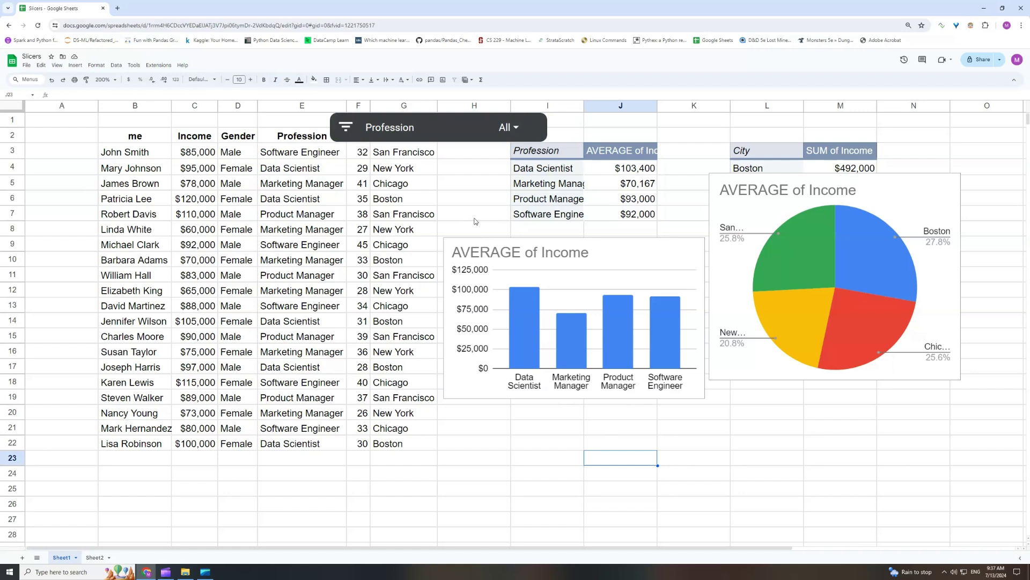
- Examine the Profession pivot table, the column chart and the City pivot table by selecting each one
{"action": "left_click_drag", "start_coordinate": [558, 154], "coordinate": [636, 215]}
{"action": "left_click", "coordinate": [767, 157]}
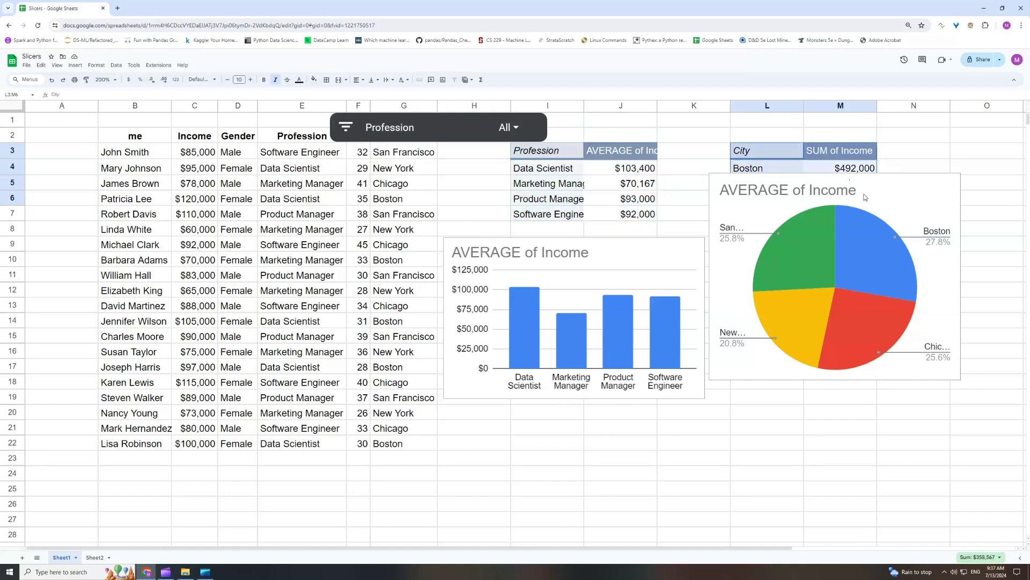
{"action": "left_click", "coordinate": [767, 458]}
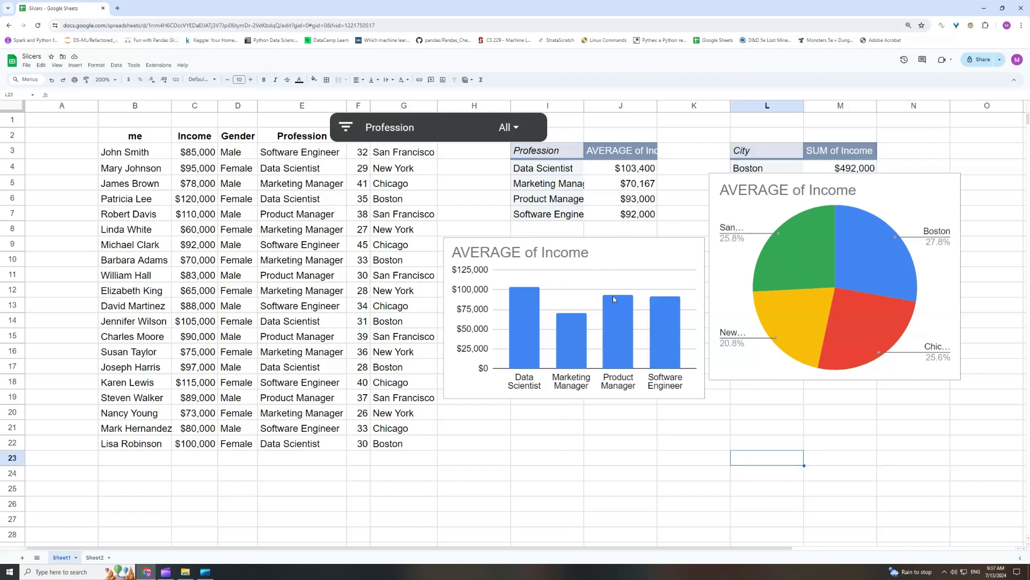
{"action": "left_click", "coordinate": [638, 254]}
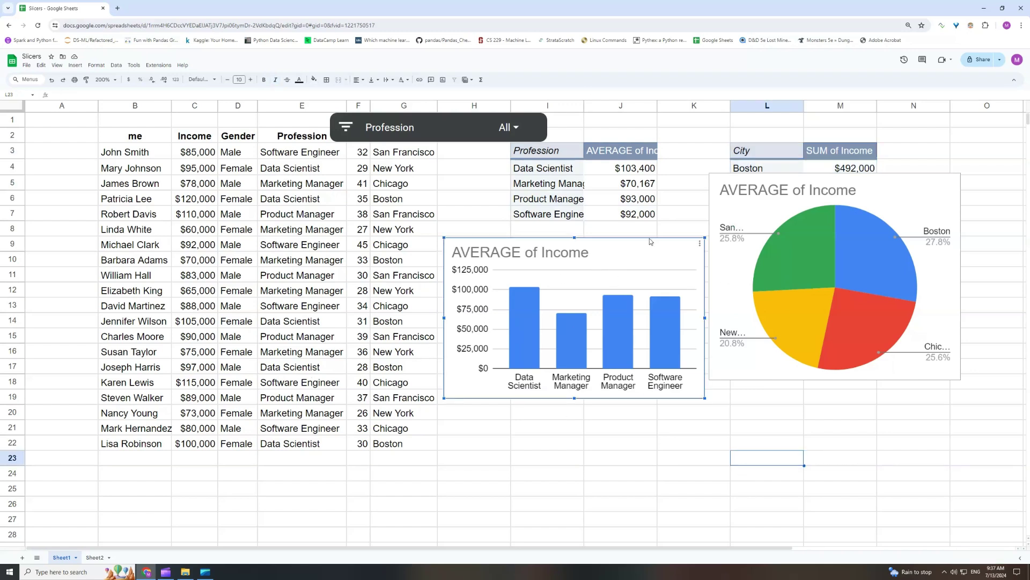
{"action": "left_click", "coordinate": [700, 138]}
{"action": "left_click", "coordinate": [576, 168]}
{"action": "left_click_drag", "start_coordinate": [767, 150], "coordinate": [841, 199]}
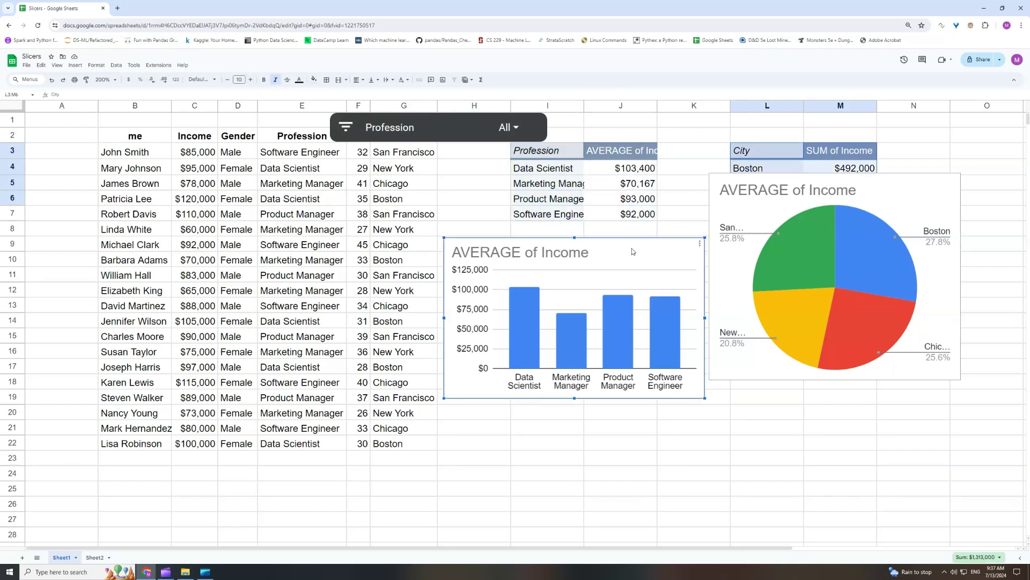
- Copy the column chart from Sheet1 into Sheet2 and place it at about row 5 across columns B to F
{"action": "key", "text": "Escape"}
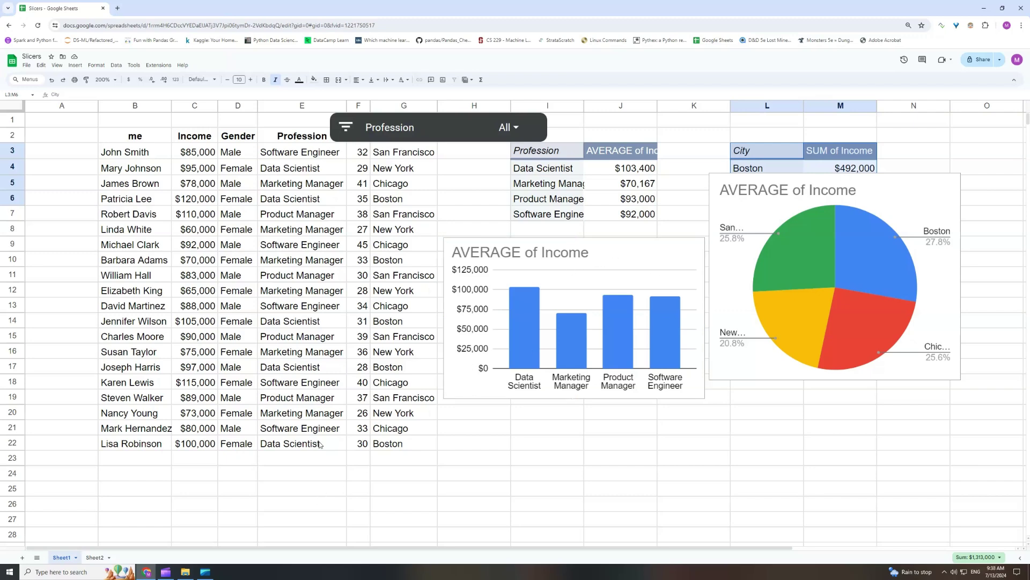
{"action": "left_click", "coordinate": [95, 557]}
{"action": "left_click", "coordinate": [208, 215]}
{"action": "key", "text": "ctrl+v"}
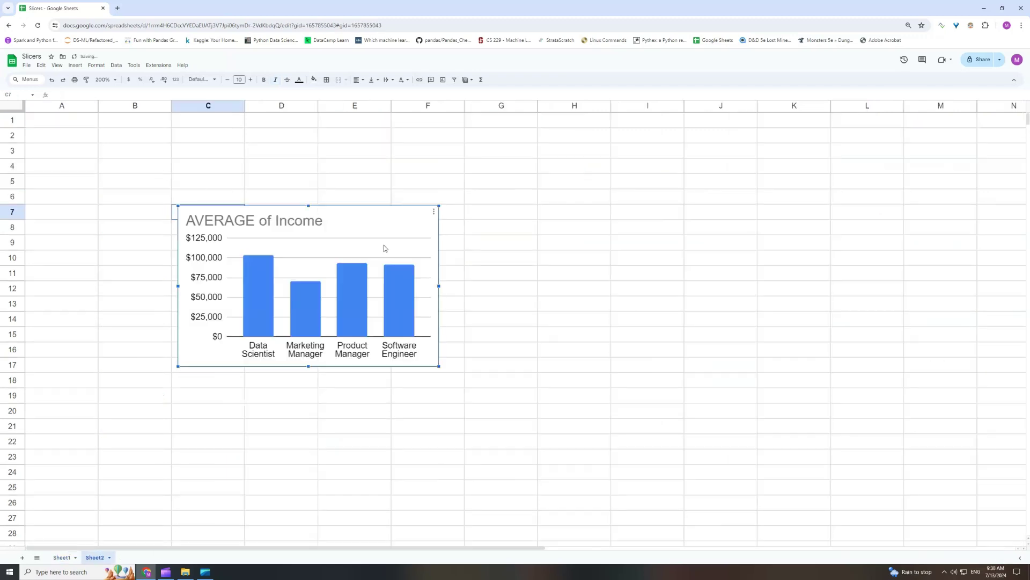
{"action": "left_click_drag", "start_coordinate": [394, 233], "coordinate": [360, 198]}
- Copy the pie chart from Sheet1 into Sheet2 and place it beside the column chart with their upper edges aligned
{"action": "left_click", "coordinate": [62, 558]}
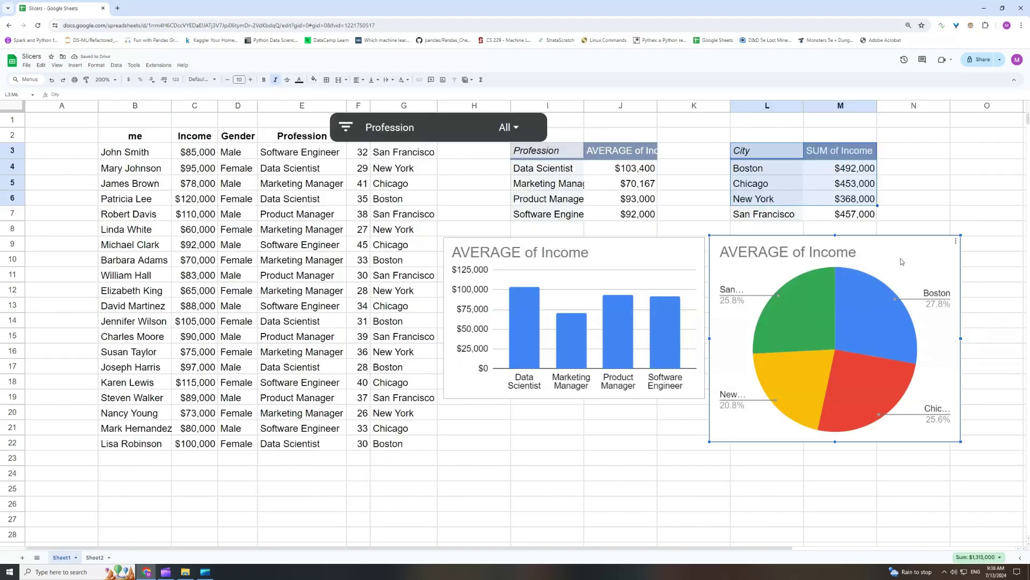
{"action": "left_click", "coordinate": [97, 557]}
{"action": "left_click", "coordinate": [584, 244]}
{"action": "key", "text": "ctrl+v"}
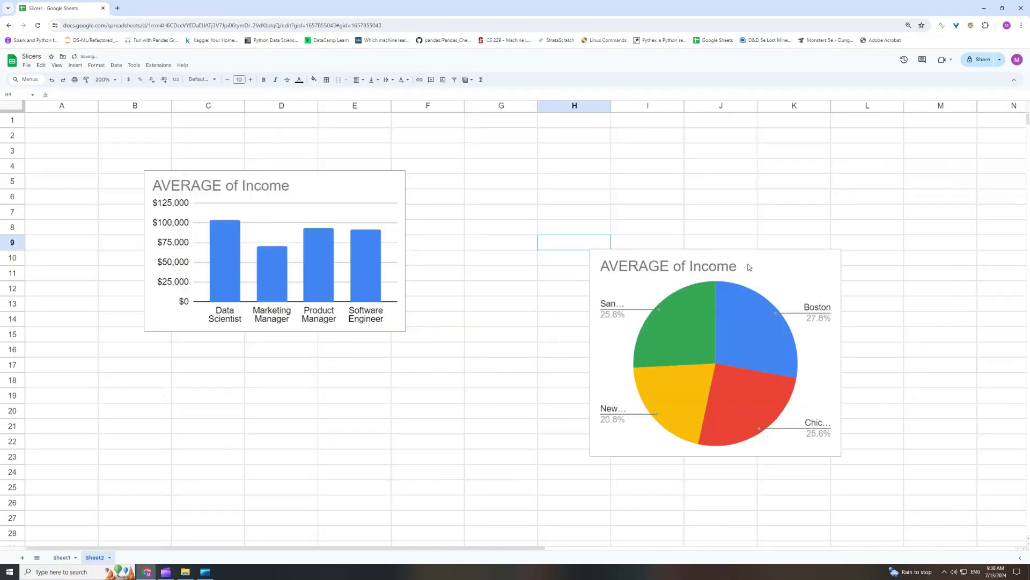
{"action": "left_click_drag", "start_coordinate": [795, 273], "coordinate": [648, 194]}
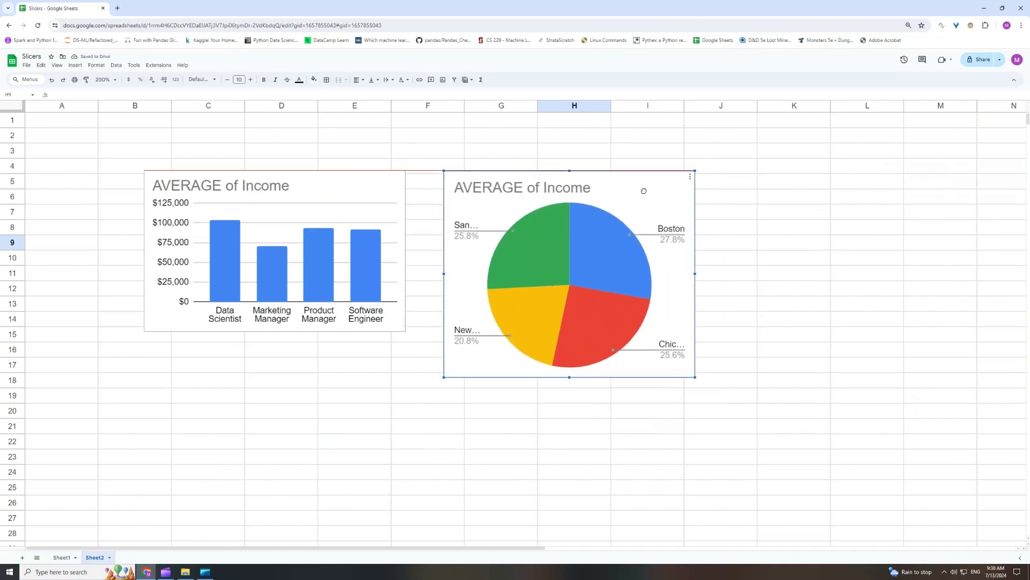
{"action": "left_click", "coordinate": [857, 264]}
{"action": "left_click", "coordinate": [309, 400]}
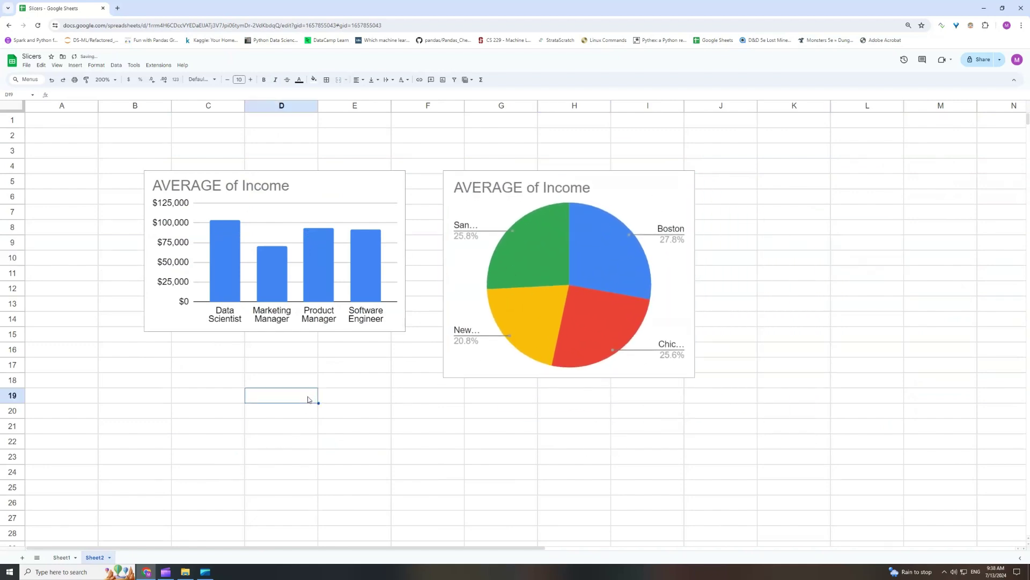
{"action": "left_click", "coordinate": [426, 156]}
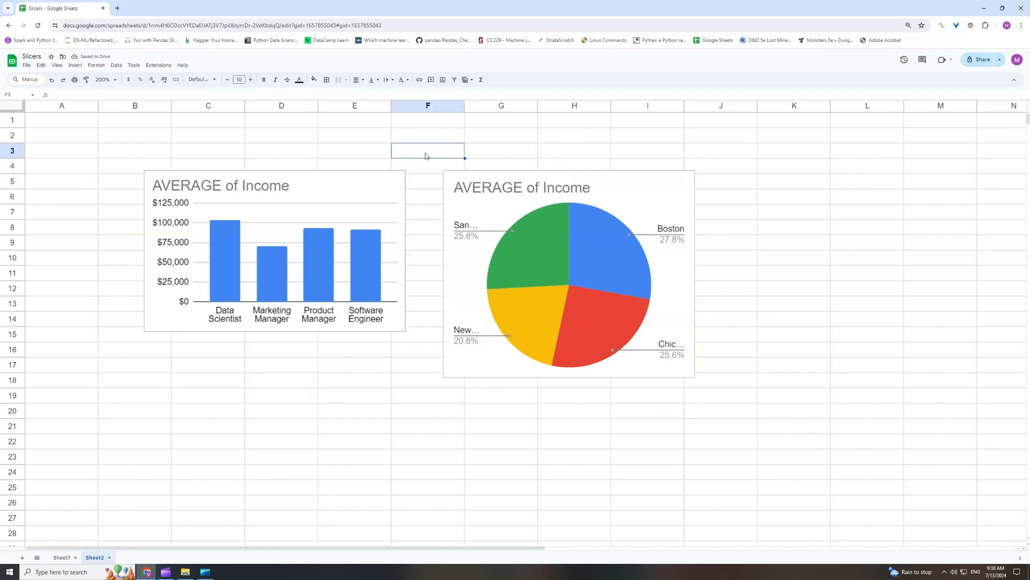
- Add a slicer to Sheet2 with the column chart selected
{"action": "left_click", "coordinate": [385, 185]}
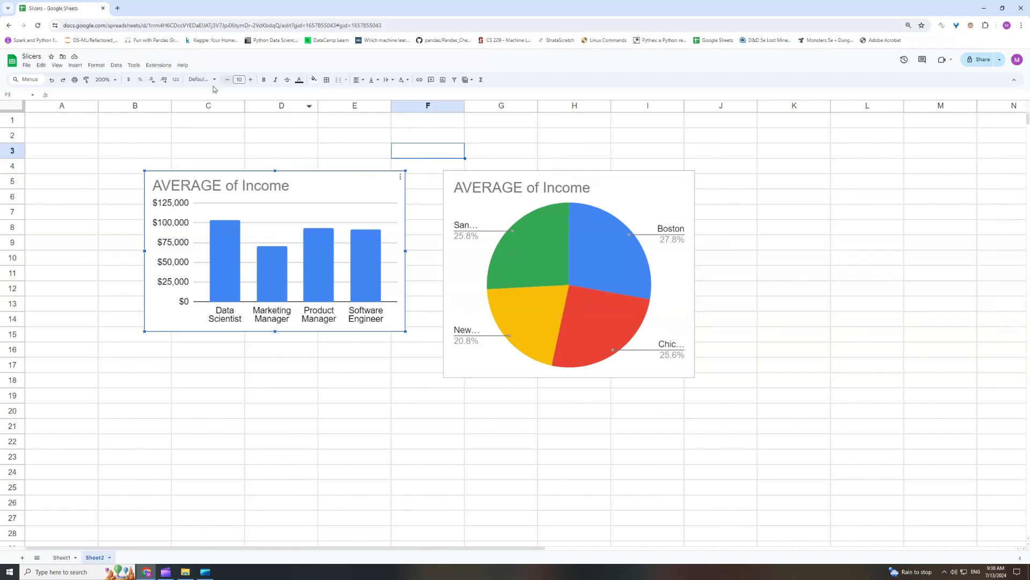
{"action": "left_click", "coordinate": [116, 65]}
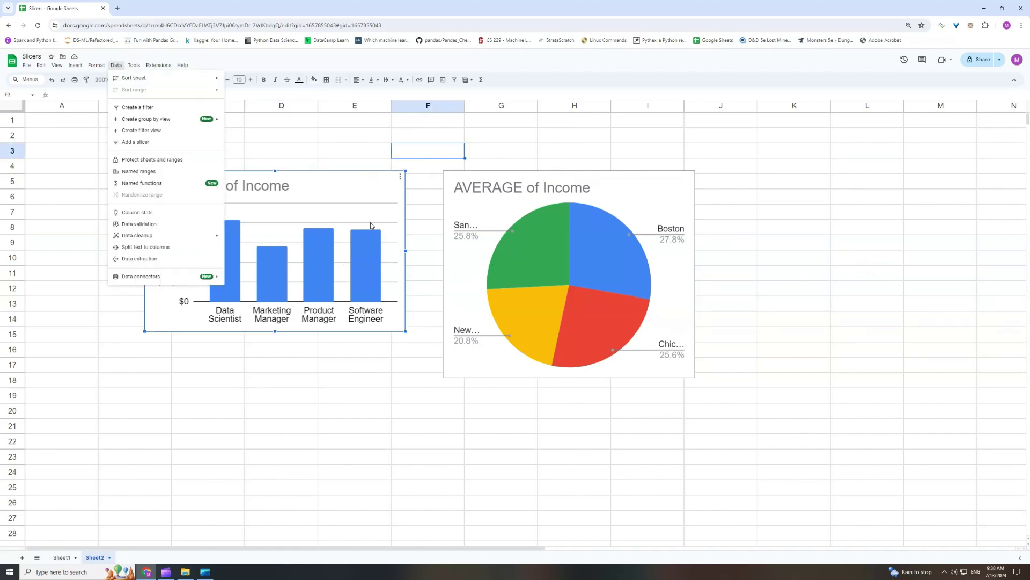
{"action": "left_click", "coordinate": [139, 143]}
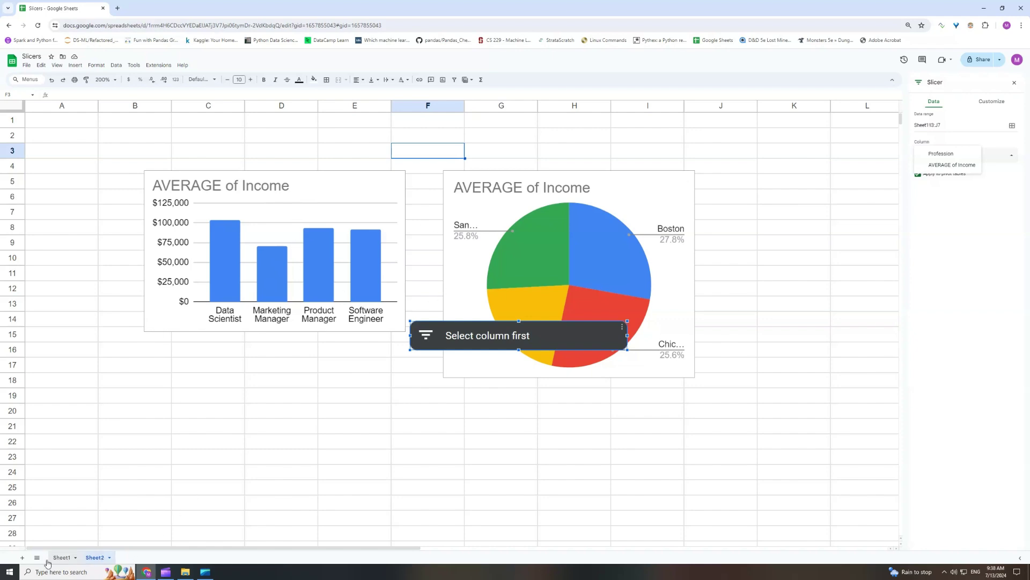
- Change the new slicer's data range to the source data in Sheet1, B2:G22
{"action": "left_click", "coordinate": [904, 154]}
{"action": "left_click", "coordinate": [1012, 125]}
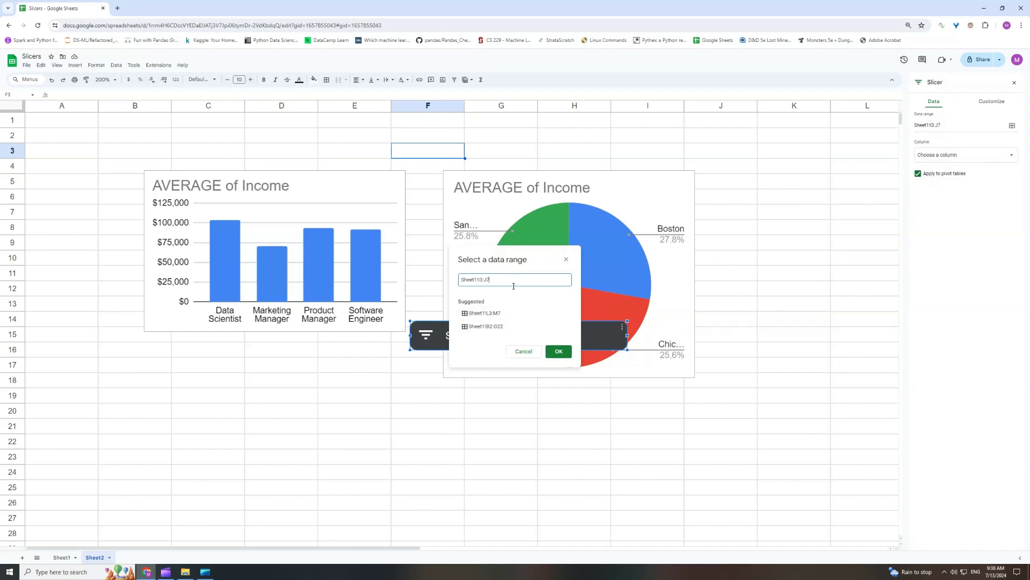
{"action": "triple_click", "coordinate": [463, 282]}
{"action": "key", "text": "BackSpace"}
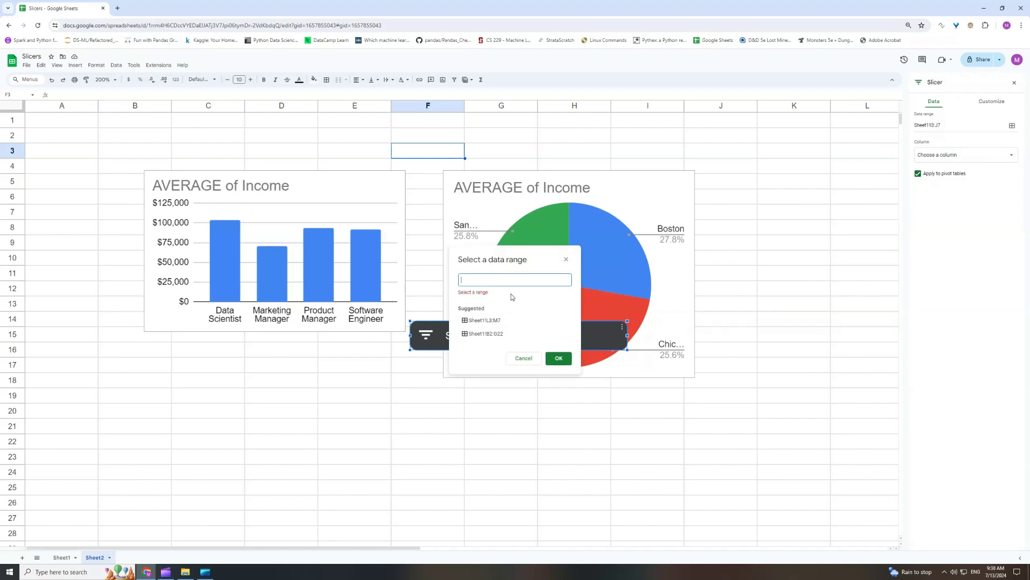
{"action": "left_click", "coordinate": [62, 557]}
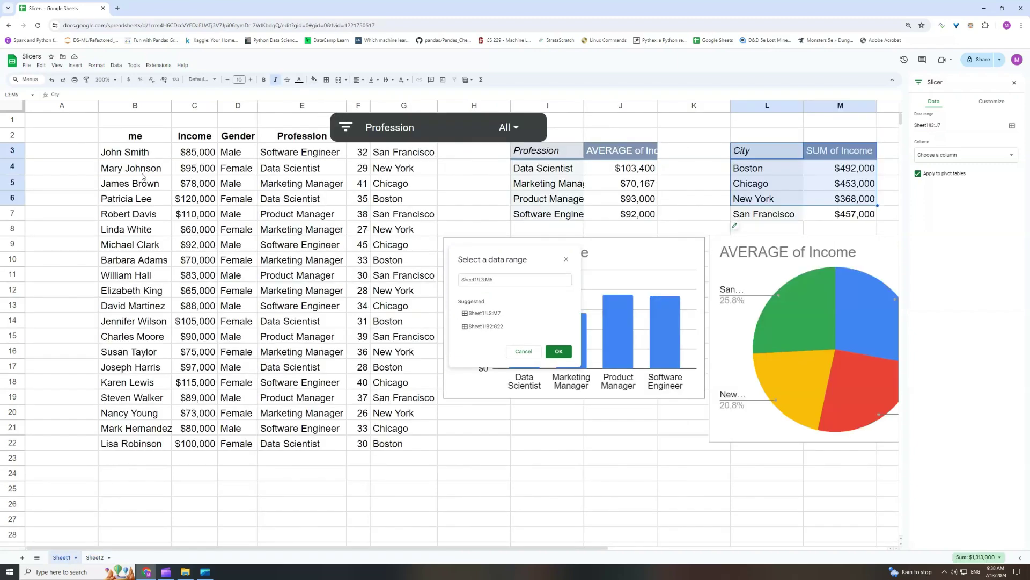
{"action": "left_click_drag", "start_coordinate": [133, 140], "coordinate": [406, 451]}
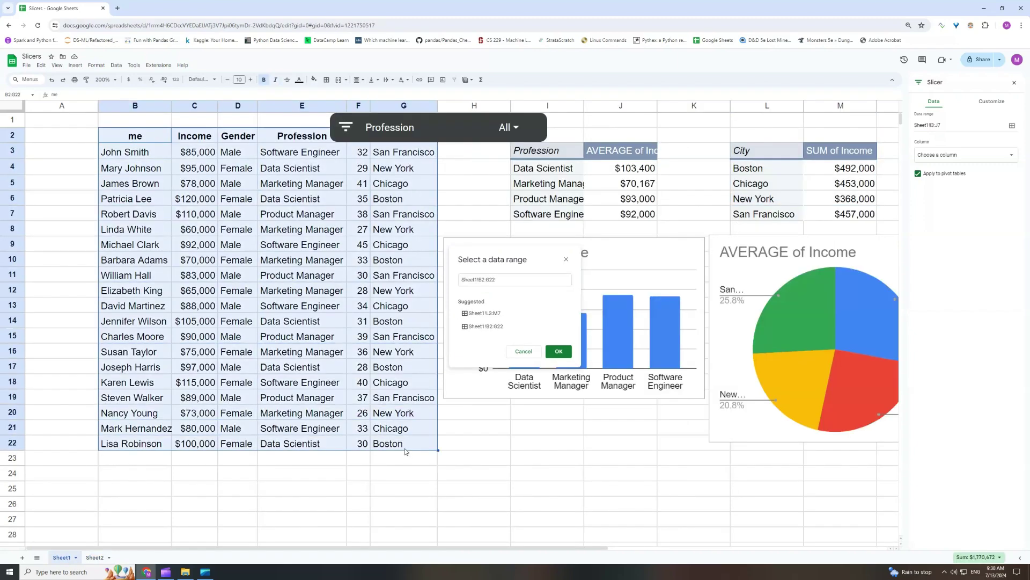
{"action": "left_click", "coordinate": [558, 351]}
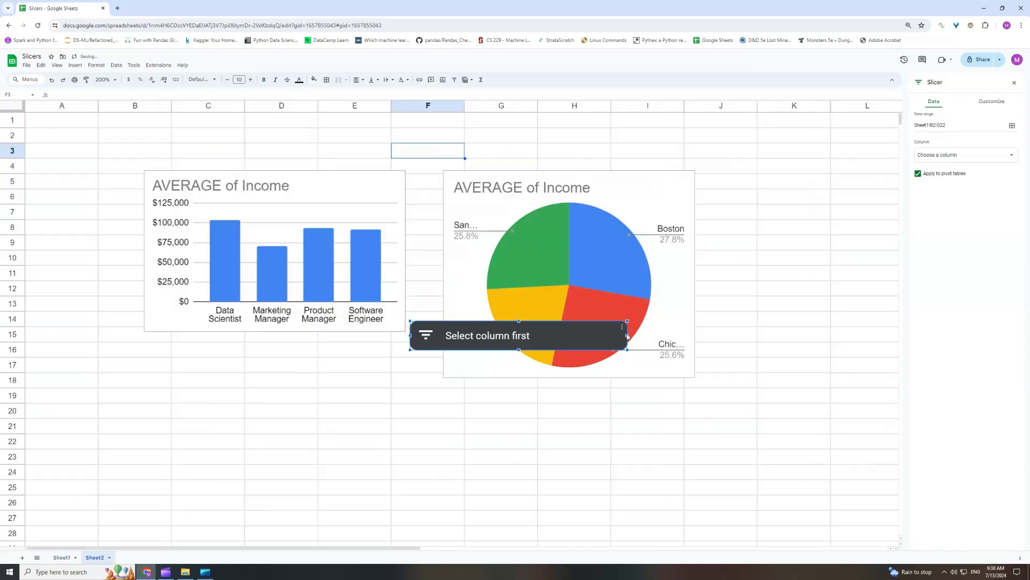
- Set the slicer's column to Gender and filter it to a single gender
{"action": "left_click", "coordinate": [944, 156]}
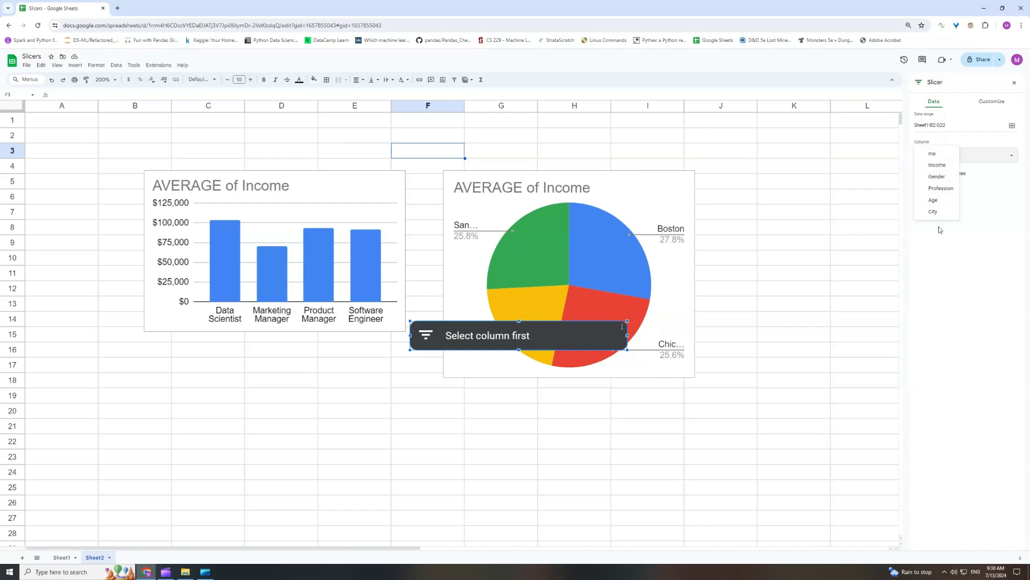
{"action": "left_click", "coordinate": [938, 177]}
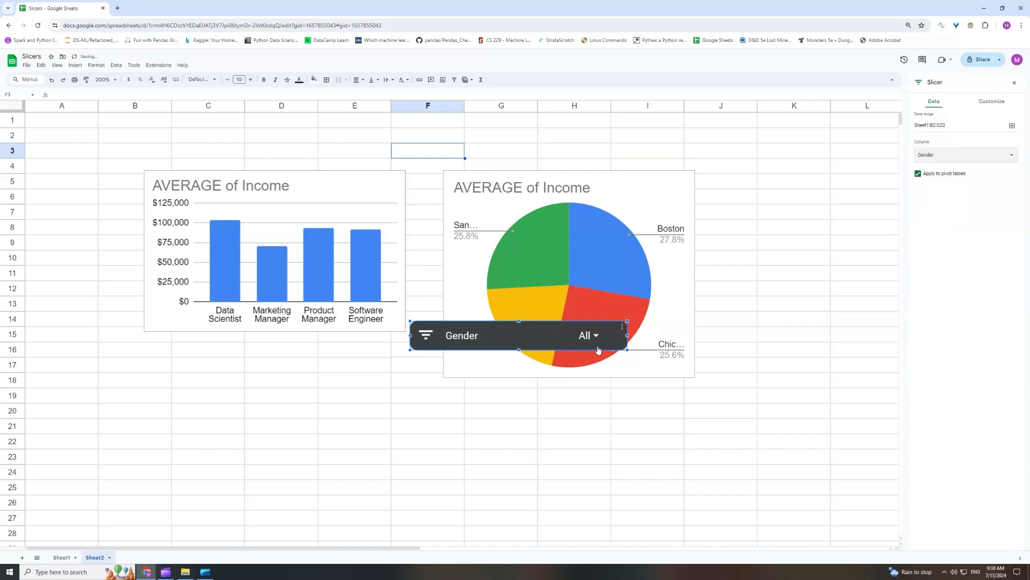
{"action": "left_click", "coordinate": [590, 336]}
{"action": "left_click", "coordinate": [505, 454]}
{"action": "left_click", "coordinate": [590, 517]}
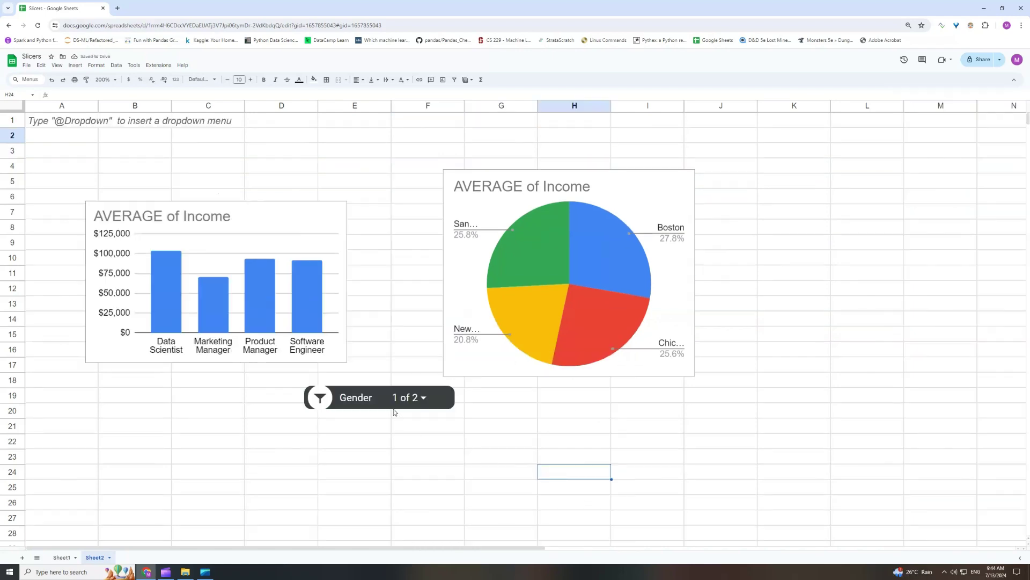
- Examine the source data B2:G22 in Sheet1 and return to the charts in Sheet2
{"action": "left_click", "coordinate": [376, 320]}
{"action": "left_click", "coordinate": [389, 193]}
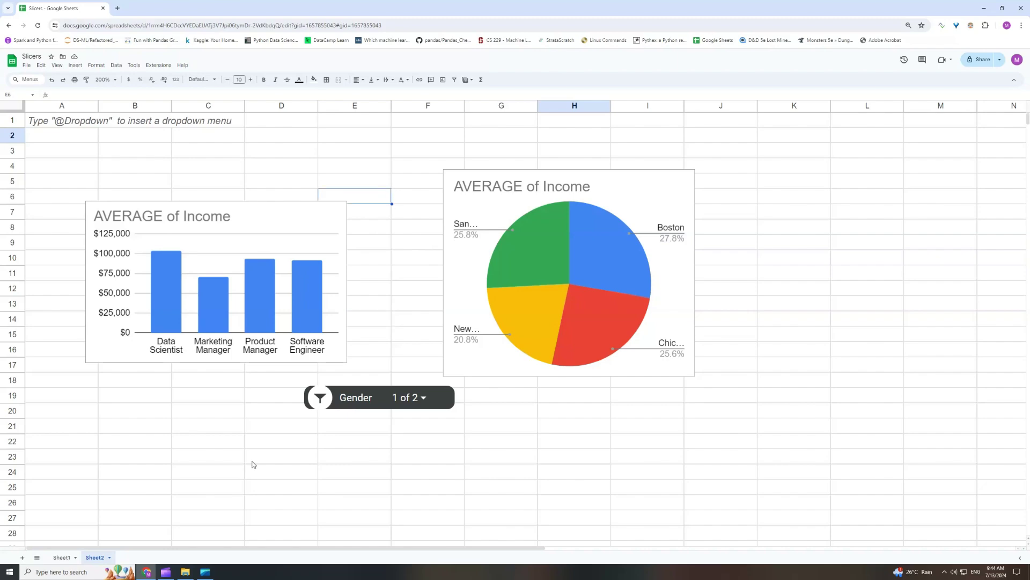
{"action": "left_click", "coordinate": [62, 558]}
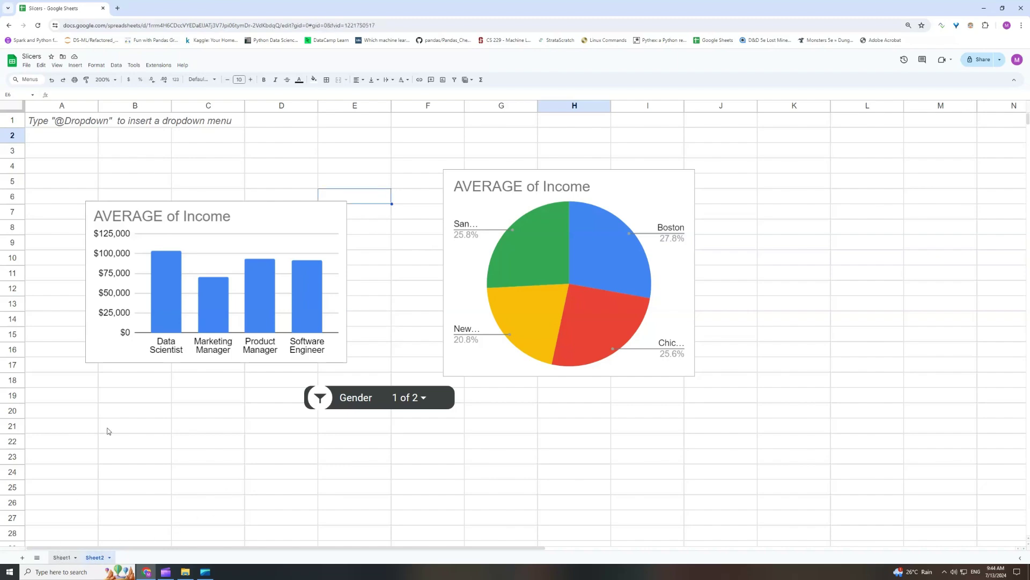
{"action": "left_click_drag", "start_coordinate": [118, 136], "coordinate": [414, 444]}
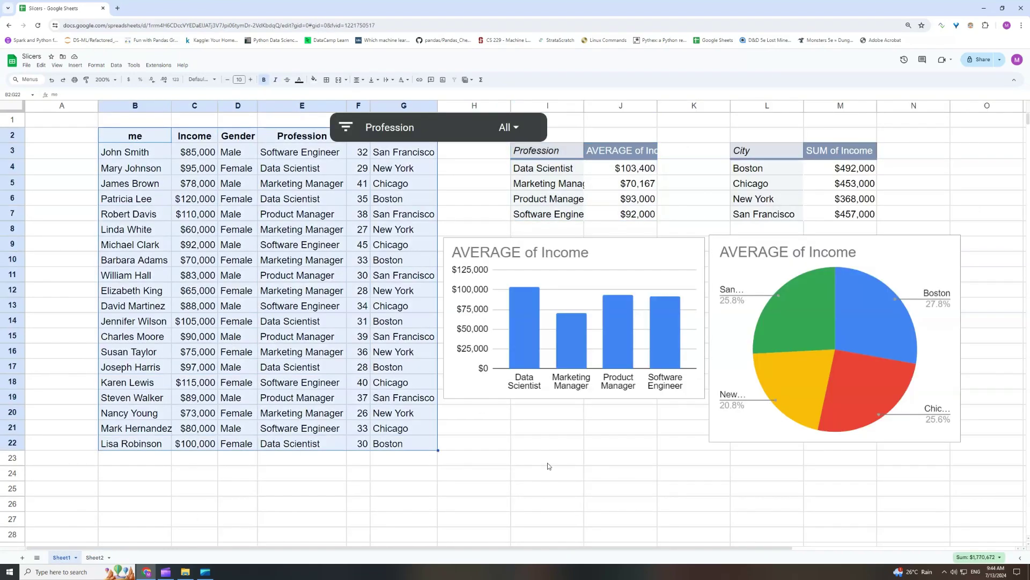
{"action": "left_click", "coordinate": [548, 461]}
{"action": "left_click", "coordinate": [94, 558]}
{"action": "left_click", "coordinate": [481, 478]}
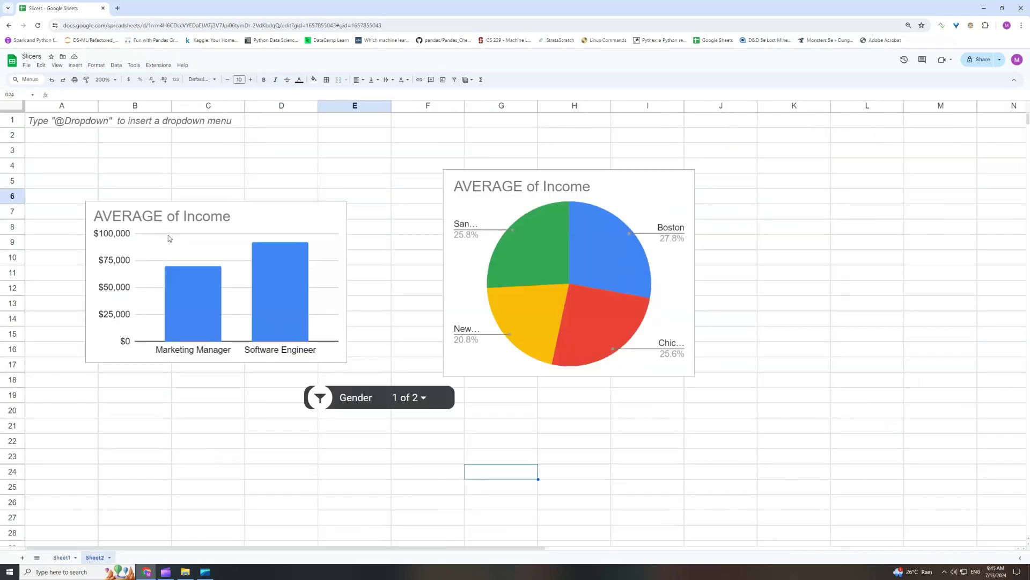
- Move the Gender slicer above the charts to rows 2 and 3, around columns D to F
{"action": "left_click", "coordinate": [261, 232]}
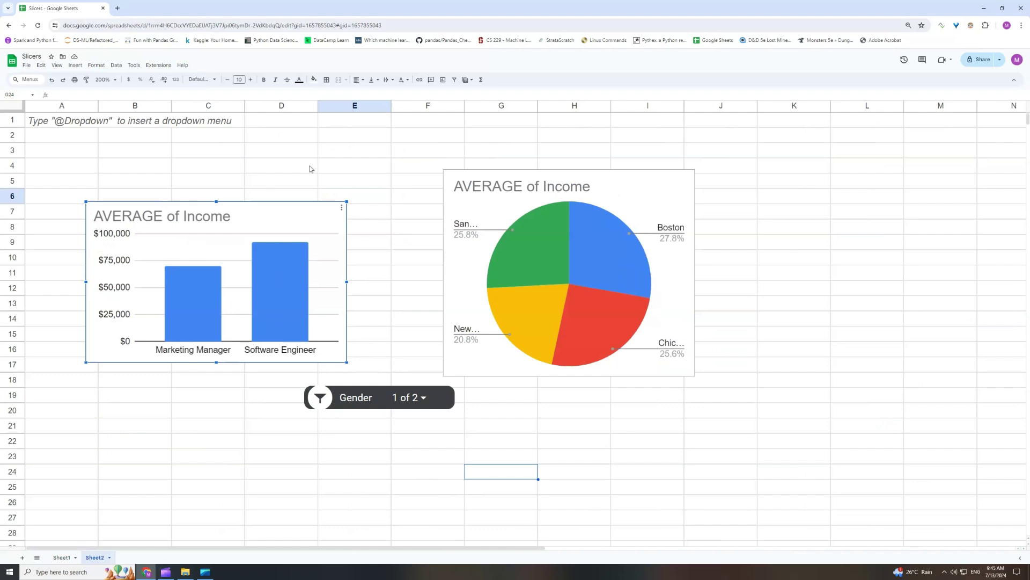
{"action": "left_click", "coordinate": [375, 398]}
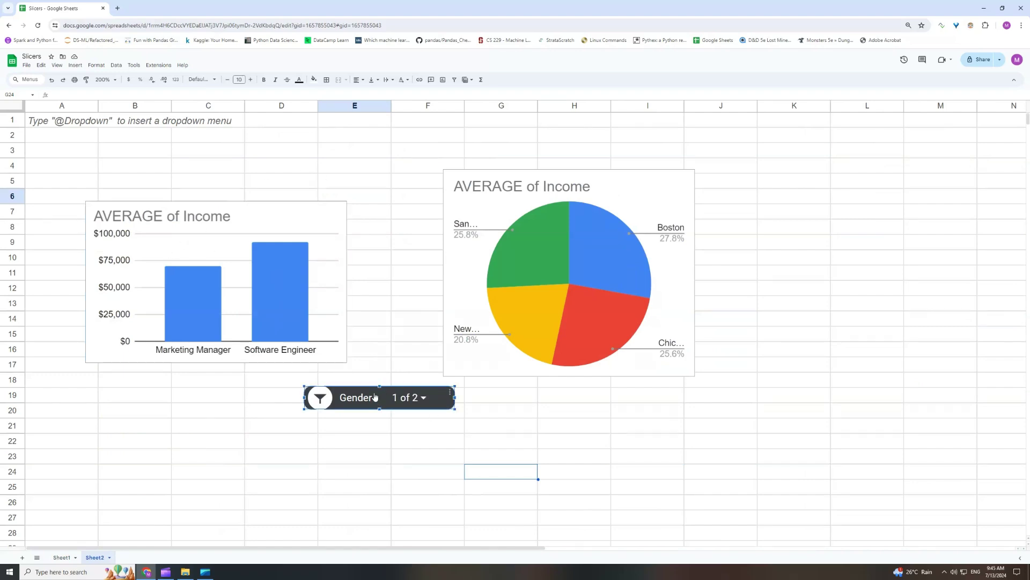
{"action": "left_click_drag", "start_coordinate": [375, 398], "coordinate": [324, 150]}
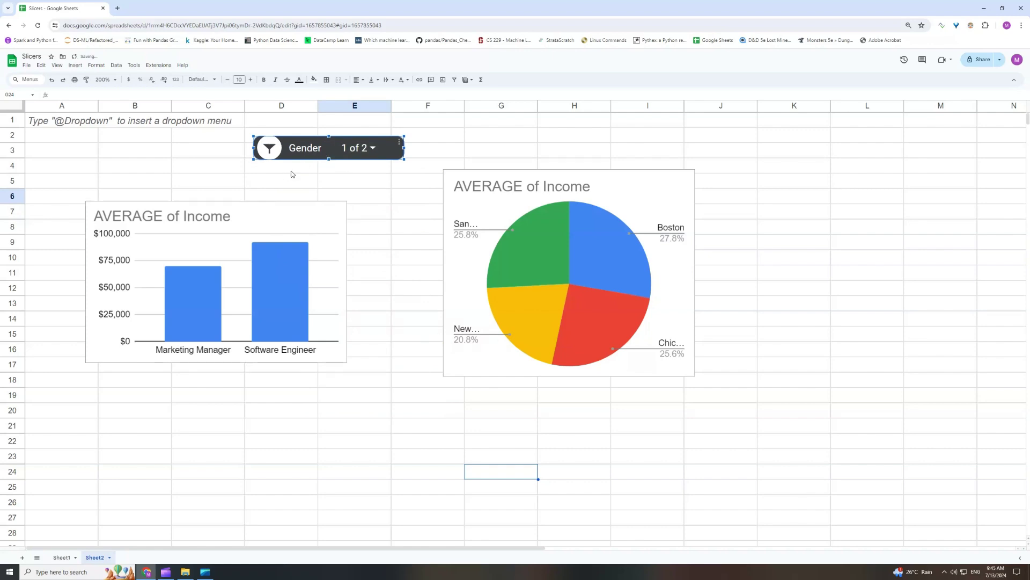
- Set the Gender slicer to Female only and apply the filter
{"action": "left_click", "coordinate": [349, 149]}
{"action": "left_click", "coordinate": [287, 255]}
{"action": "left_click", "coordinate": [287, 279]}
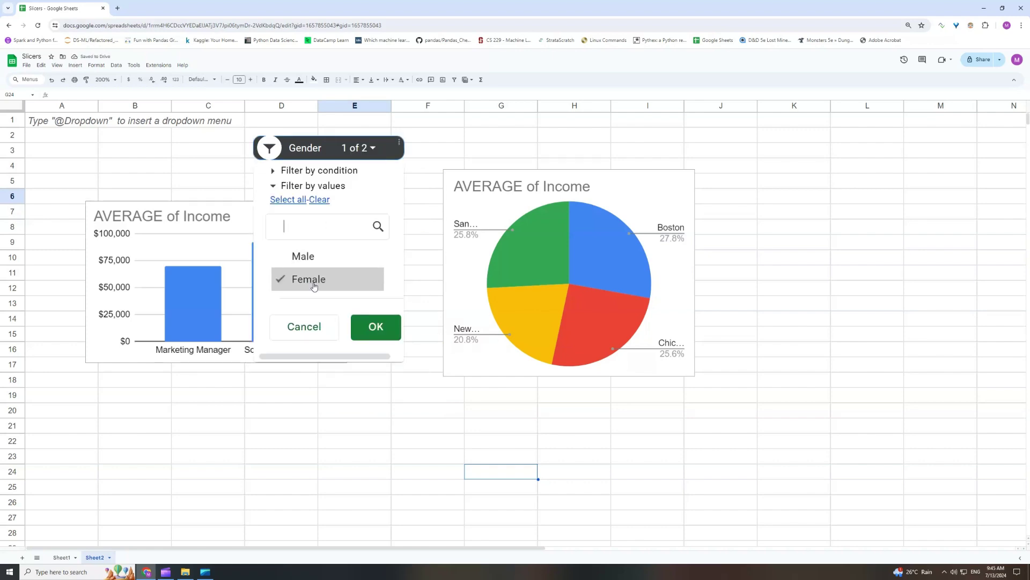
{"action": "left_click", "coordinate": [375, 326]}
{"action": "left_click", "coordinate": [166, 156]}
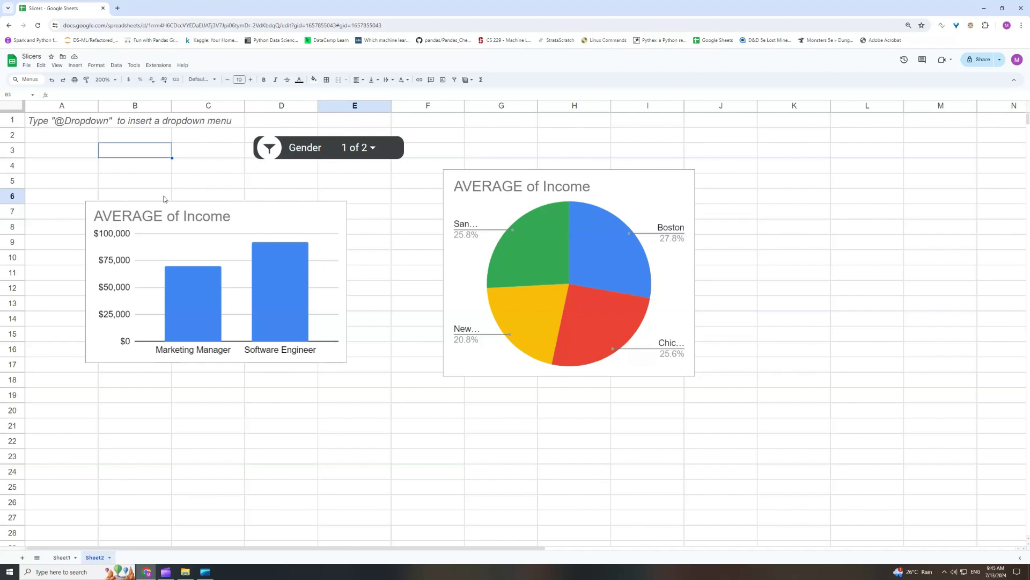
- Compare the source data and charts in Sheet1 with the Gender-filtered charts in Sheet2
{"action": "left_click", "coordinate": [62, 558]}
{"action": "left_click", "coordinate": [95, 558]}
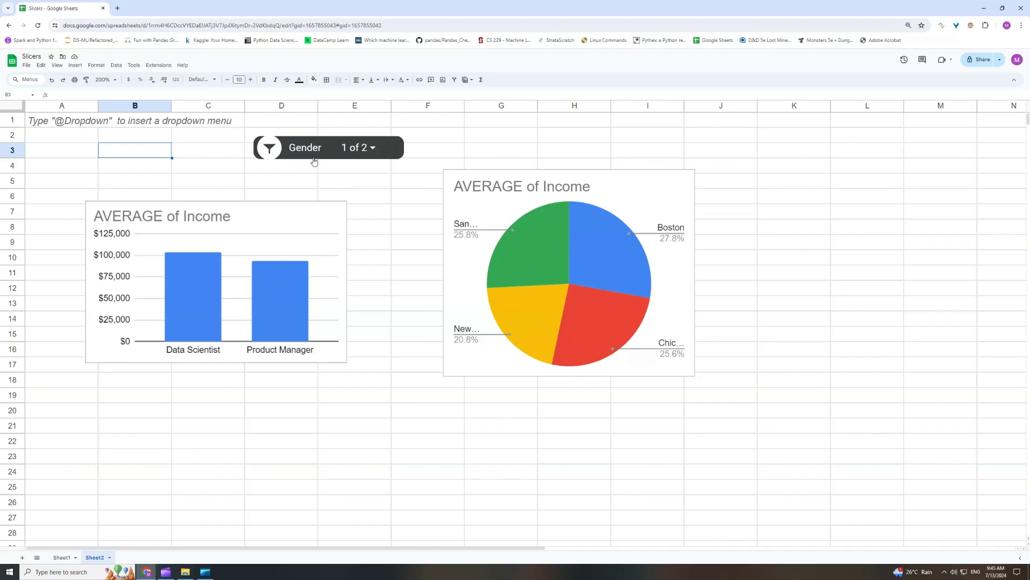
{"action": "left_click", "coordinate": [62, 558]}
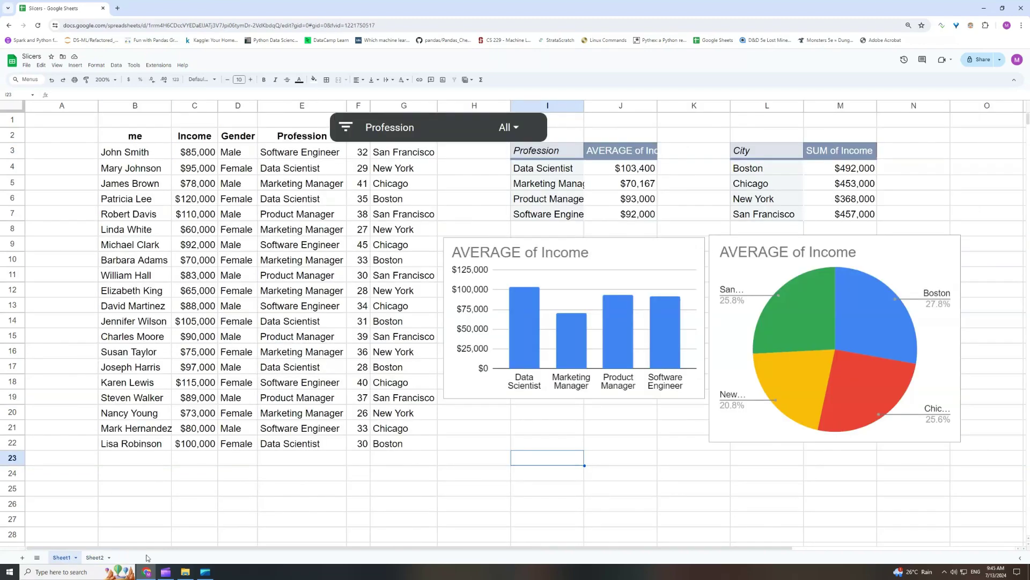
{"action": "left_click", "coordinate": [95, 558]}
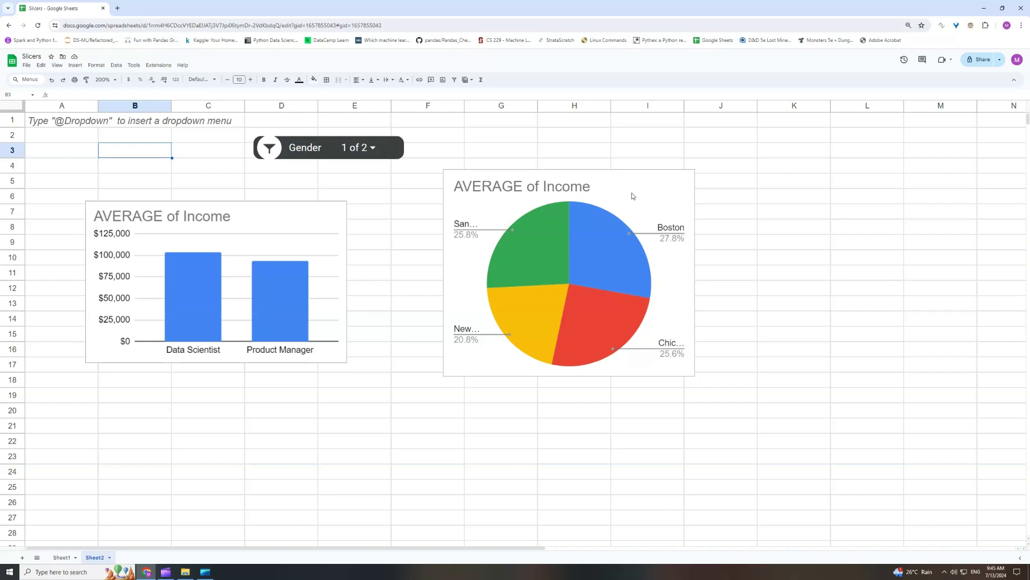
- Move the pie chart in Sheet2 to rows 5 to 18, around columns G to I
{"action": "left_click_drag", "start_coordinate": [623, 188], "coordinate": [625, 217]}
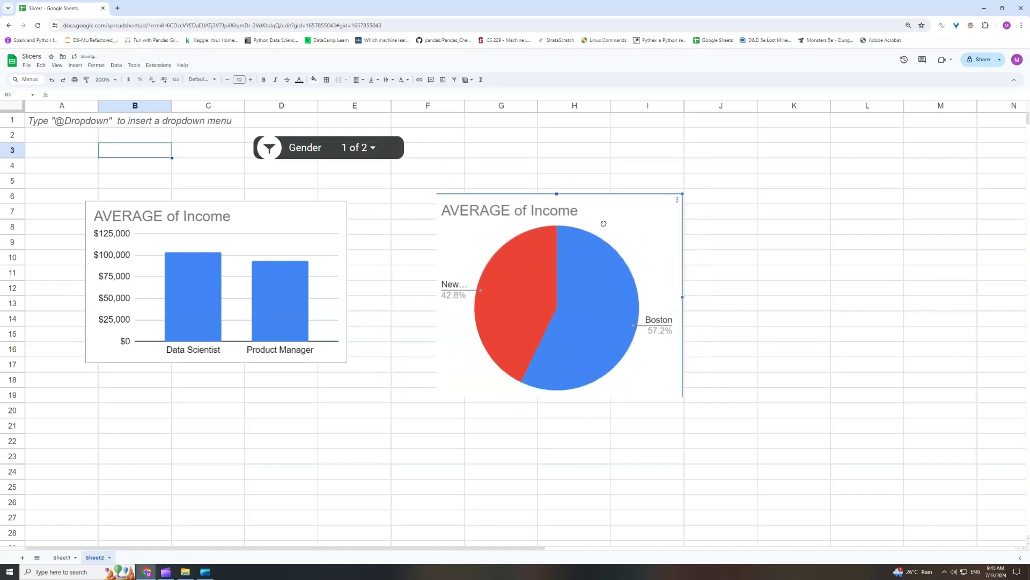
{"action": "left_click", "coordinate": [396, 243]}
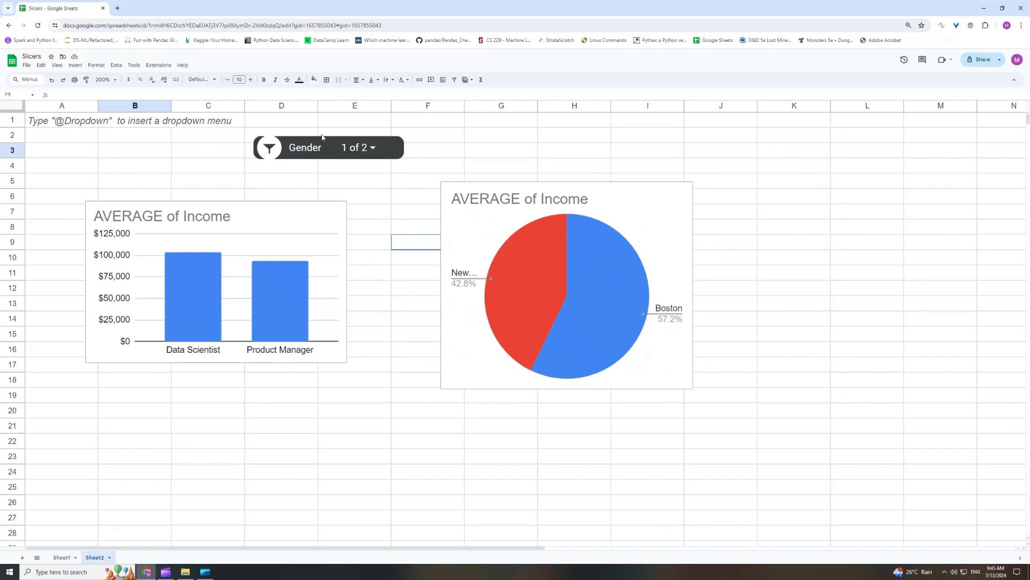
{"action": "mouse_move", "coordinate": [649, 210]}
{"action": "left_mouse_down"}
{"action": "mouse_move", "coordinate": [638, 253]}
{"action": "mouse_move", "coordinate": [686, 212]}
{"action": "mouse_move", "coordinate": [665, 203]}
{"action": "left_mouse_up"}
{"action": "left_click", "coordinate": [415, 262]}
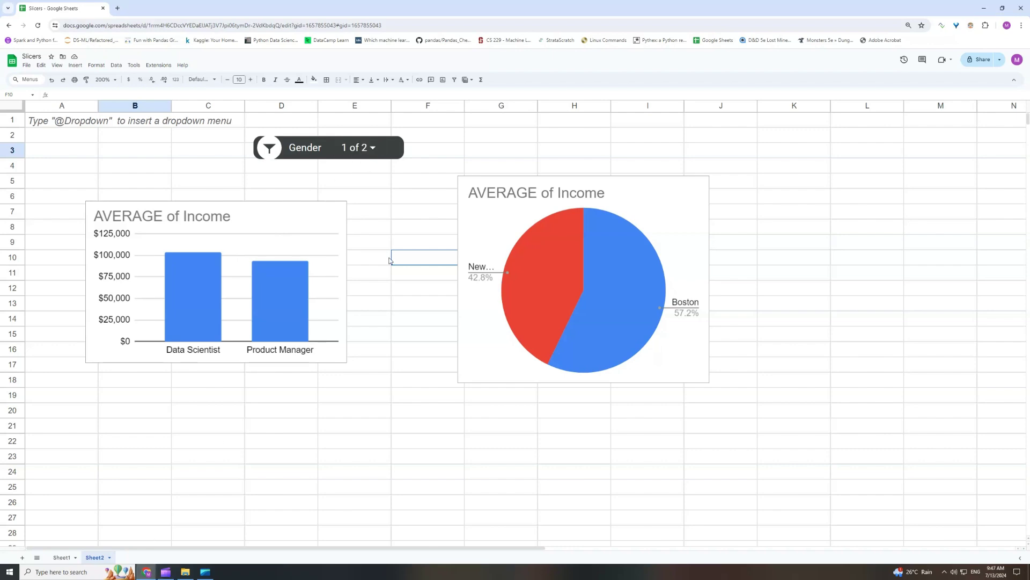
- Delete the pie chart, the Gender slicer and the column chart from Sheet2
{"action": "left_click", "coordinate": [395, 331]}
{"action": "left_click", "coordinate": [387, 349]}
{"action": "left_click", "coordinate": [510, 202]}
{"action": "key", "text": "Delete"}
{"action": "left_click", "coordinate": [337, 159]}
{"action": "key", "text": "Delete"}
{"action": "left_click", "coordinate": [317, 222]}
{"action": "key", "text": "Delete"}
{"action": "left_click", "coordinate": [373, 181]}
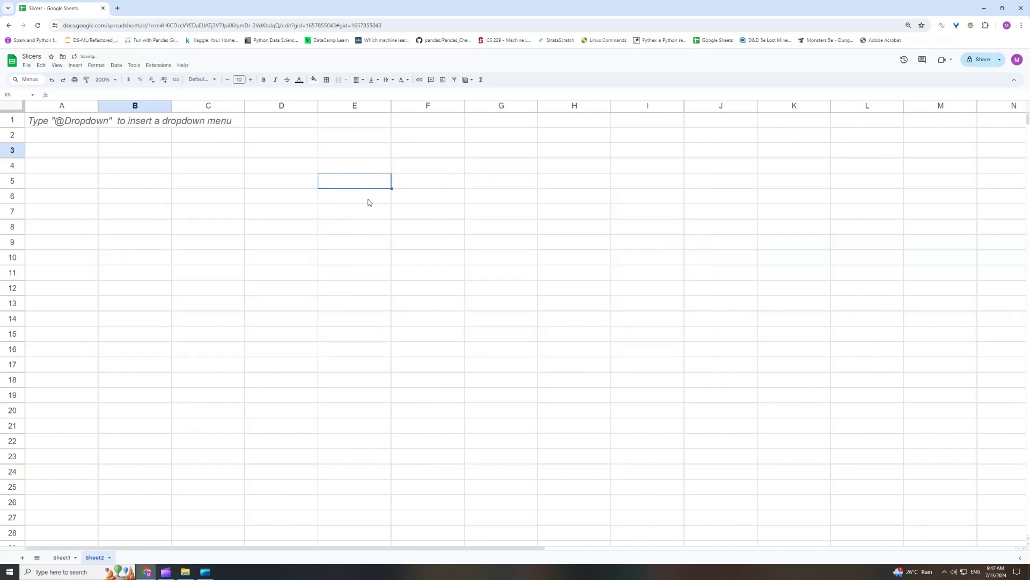
{"action": "left_click_drag", "start_coordinate": [402, 137], "coordinate": [804, 358]}
{"action": "left_click", "coordinate": [425, 165]}
{"action": "left_click_drag", "start_coordinate": [416, 140], "coordinate": [741, 329]}
{"action": "left_click", "coordinate": [289, 243]}
{"action": "left_click", "coordinate": [59, 131]}
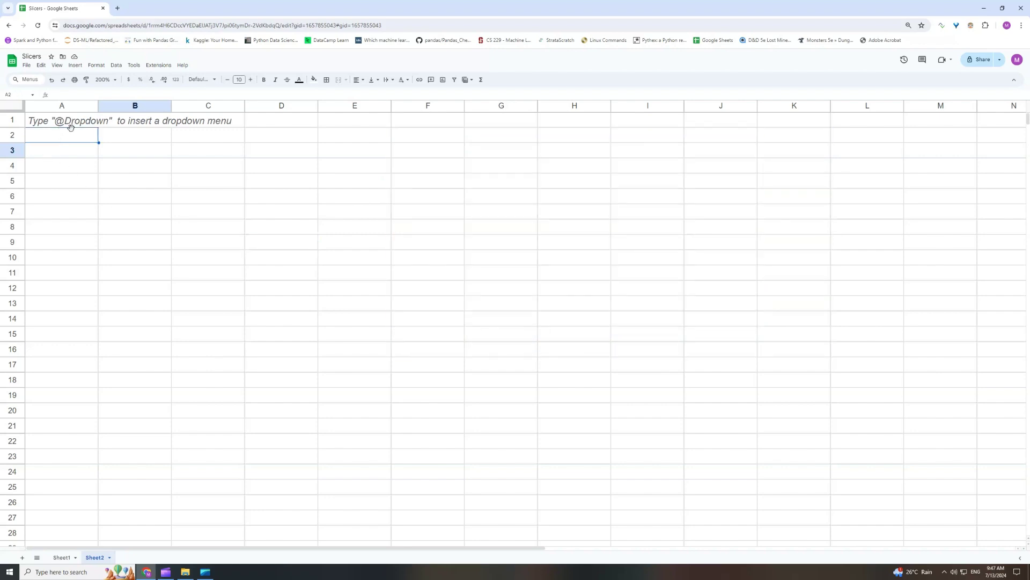
{"action": "left_click_drag", "start_coordinate": [62, 124], "coordinate": [398, 501]}
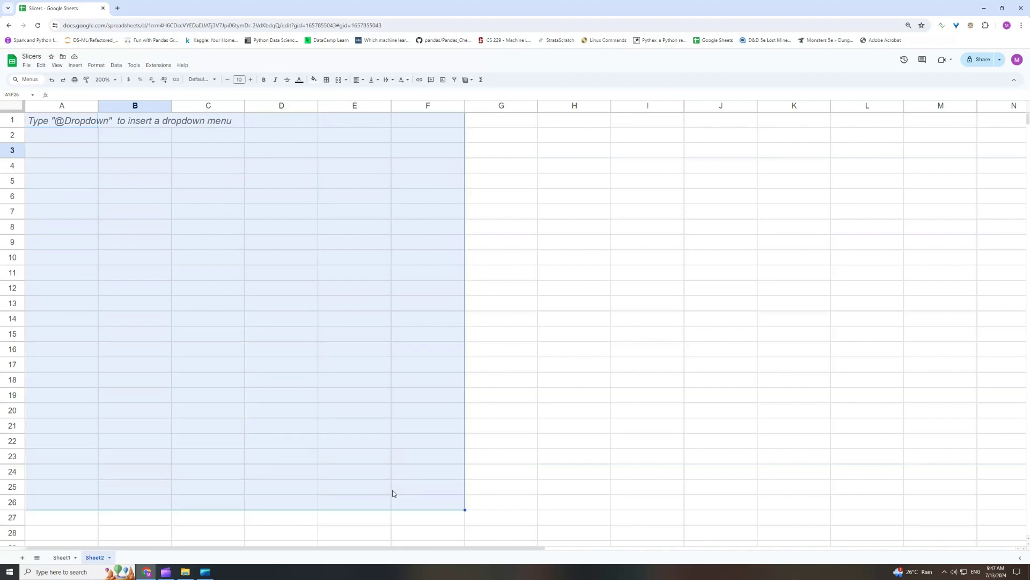
{"action": "left_click", "coordinate": [354, 364]}
- Delete the pie chart, the column chart and the Profession slicer from Sheet1
{"action": "left_click", "coordinate": [62, 557]}
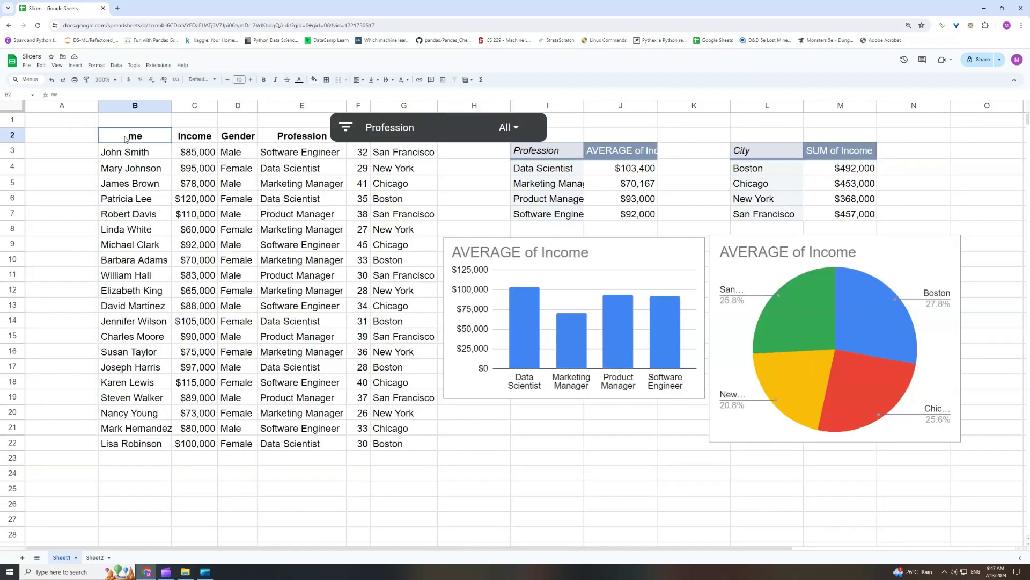
{"action": "left_click_drag", "start_coordinate": [124, 138], "coordinate": [359, 443]}
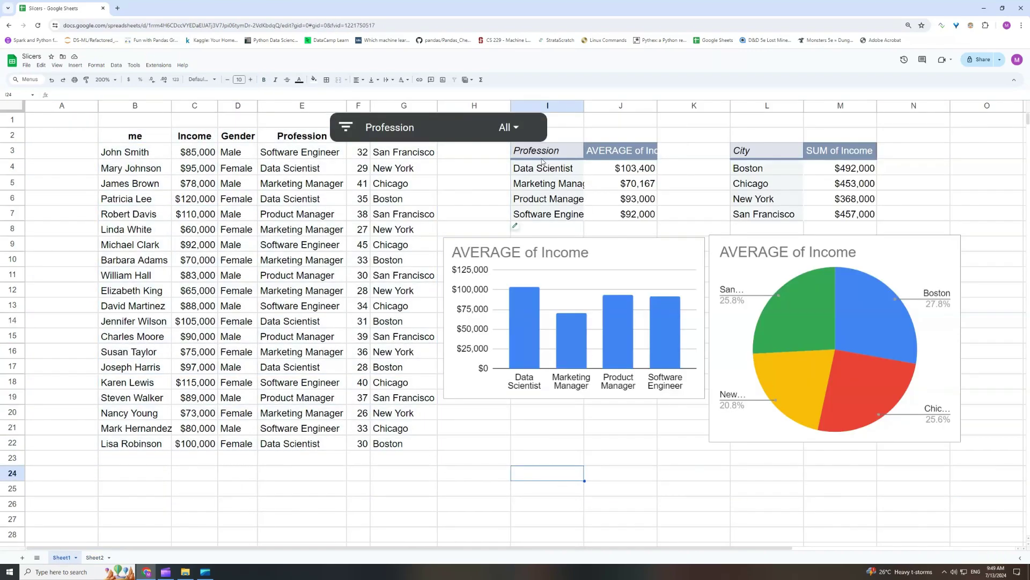
{"action": "left_click_drag", "start_coordinate": [542, 158], "coordinate": [623, 213]}
{"action": "left_click_drag", "start_coordinate": [768, 155], "coordinate": [856, 215]}
{"action": "left_click", "coordinate": [966, 198]}
{"action": "left_click", "coordinate": [910, 244]}
{"action": "key", "text": "Delete"}
{"action": "left_click", "coordinate": [639, 269]}
{"action": "key", "text": "Delete"}
{"action": "left_click", "coordinate": [543, 137]}
{"action": "key", "text": "Delete"}
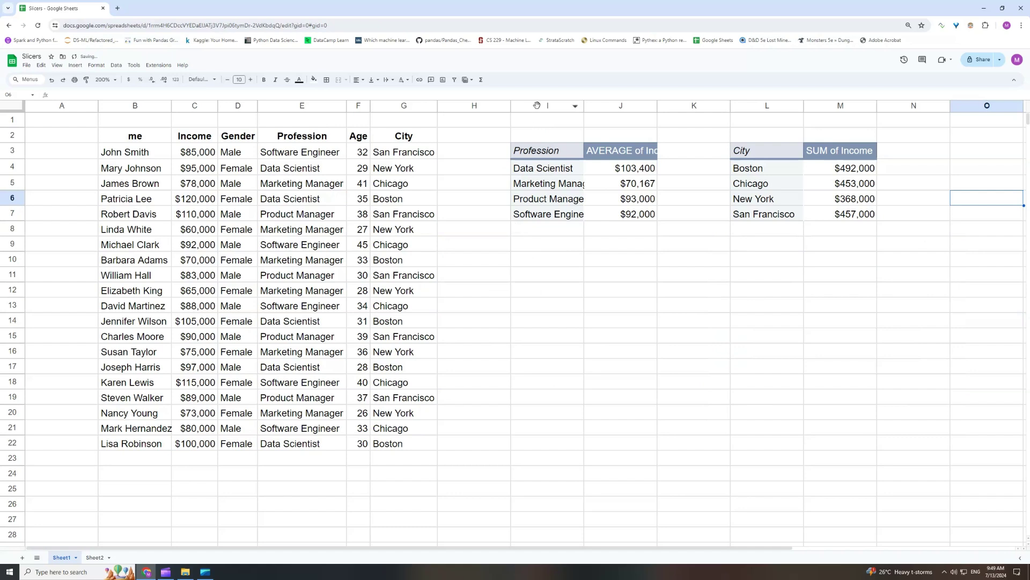
- Delete columns I to M containing the two pivot tables from Sheet1
{"action": "left_click_drag", "start_coordinate": [538, 107], "coordinate": [829, 108]}
{"action": "right_click", "coordinate": [841, 110]}
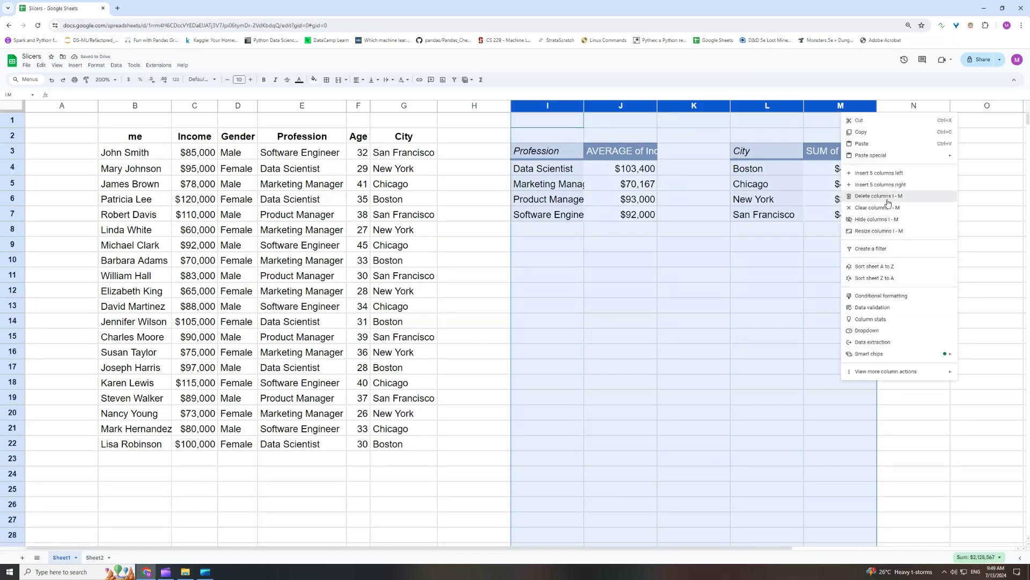
{"action": "left_click", "coordinate": [888, 196]}
- Create a pivot table from the Sheet1 data B2:G22 in the existing Sheet2 at cell L2
{"action": "left_click", "coordinate": [194, 197]}
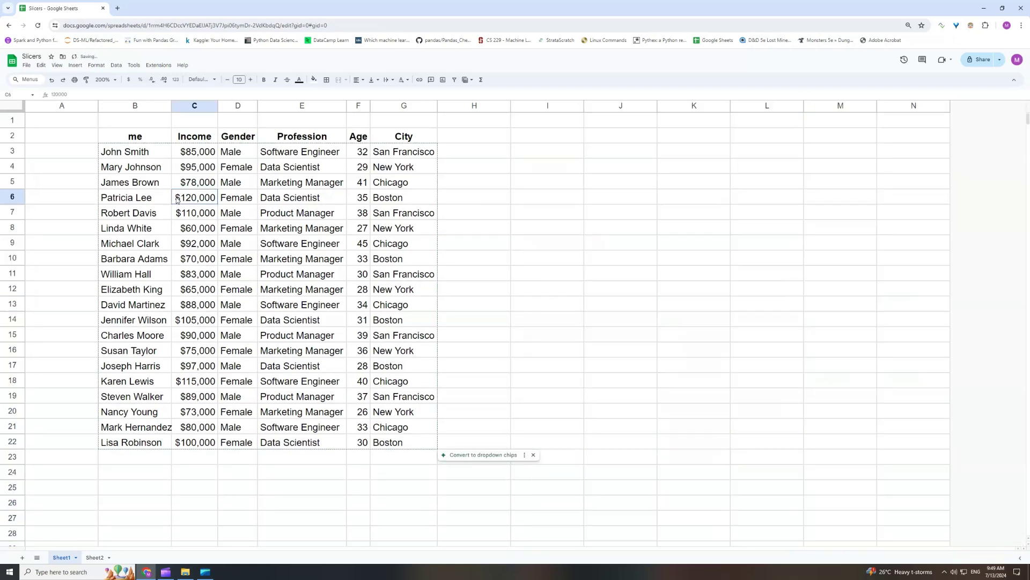
{"action": "left_click", "coordinate": [75, 66]}
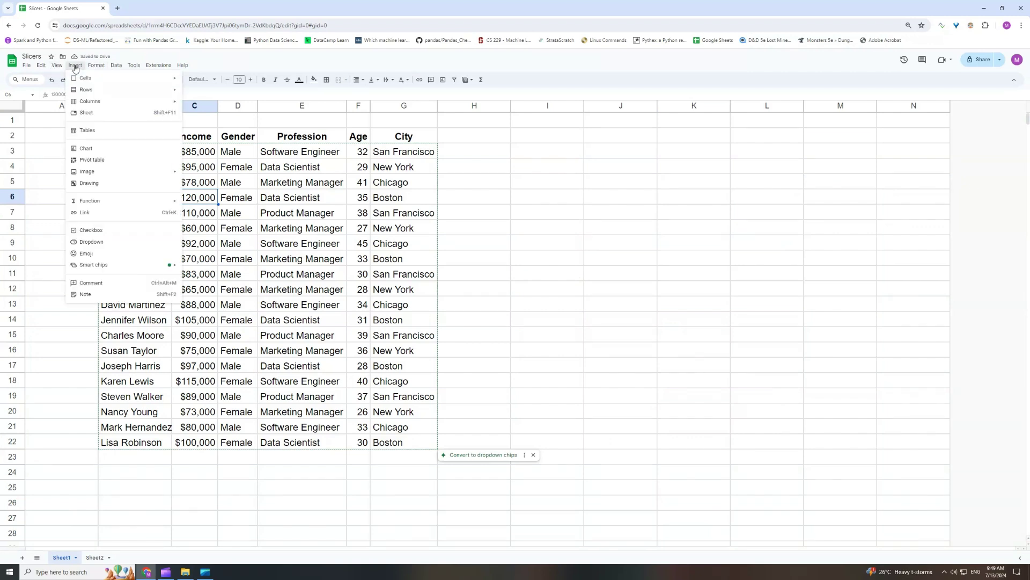
{"action": "left_click", "coordinate": [101, 161]}
{"action": "left_click", "coordinate": [474, 322]}
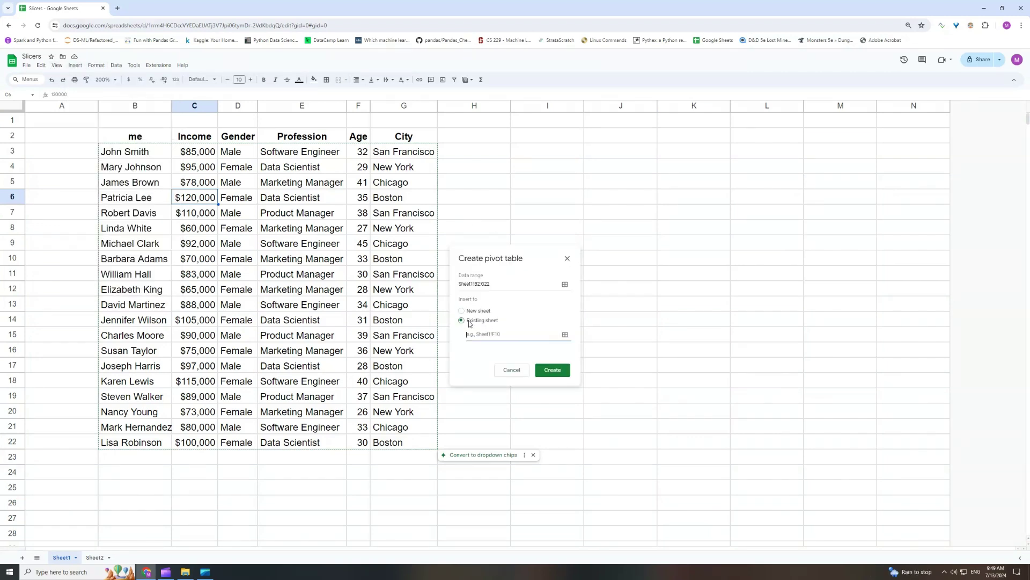
{"action": "left_click", "coordinate": [565, 335]}
{"action": "left_click", "coordinate": [95, 557]}
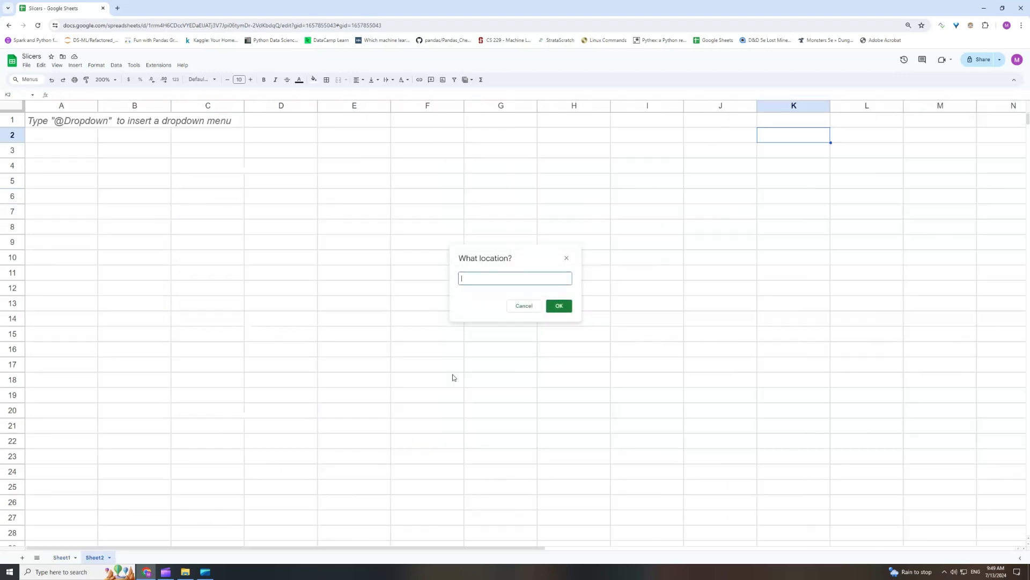
{"action": "left_click", "coordinate": [859, 144]}
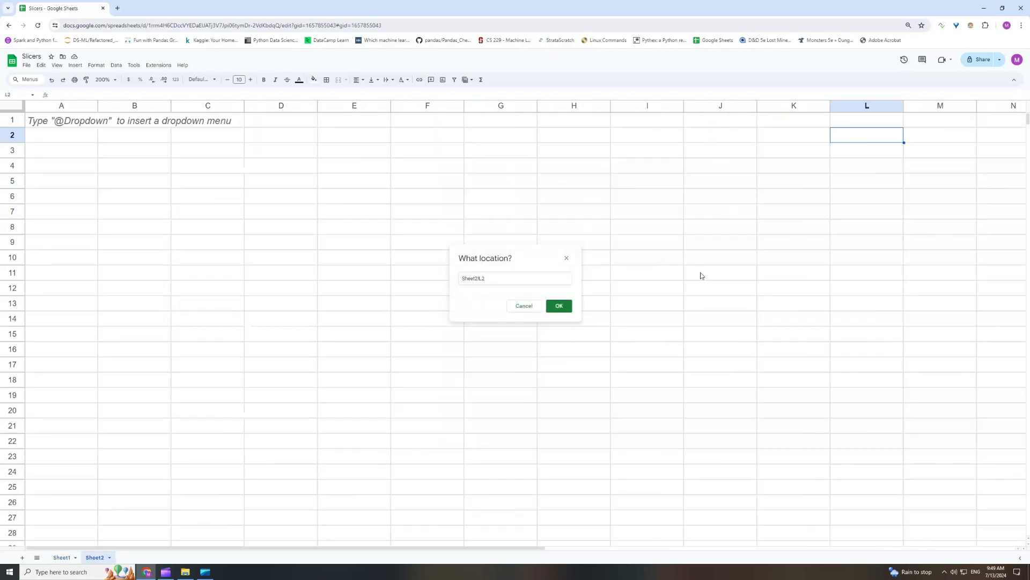
{"action": "left_click", "coordinate": [559, 306]}
{"action": "left_click", "coordinate": [554, 362]}
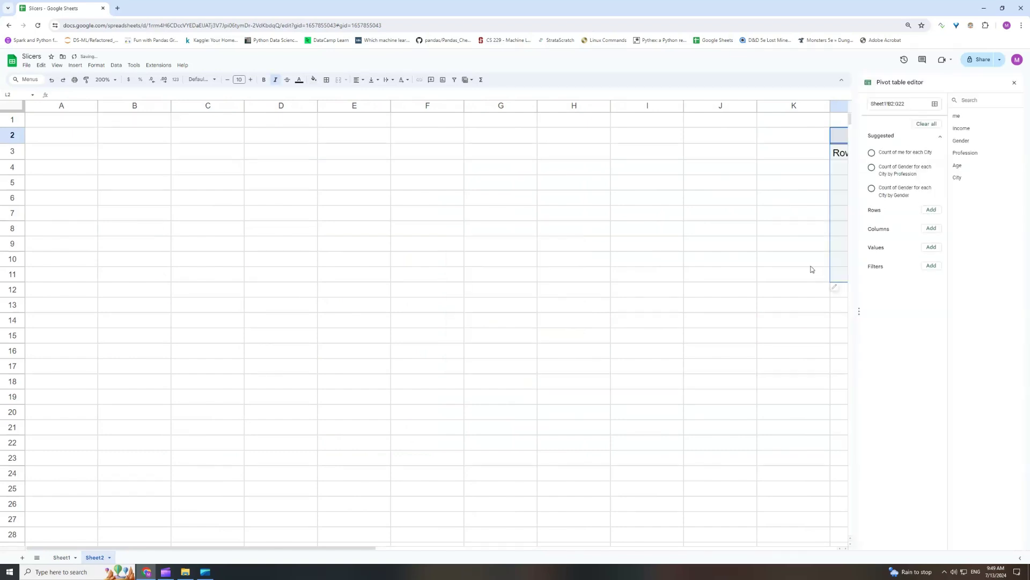
- Set the pivot table to Profession rows without totals and Income values summarized by AVERAGE
{"action": "left_click_drag", "start_coordinate": [306, 552], "coordinate": [493, 548]}
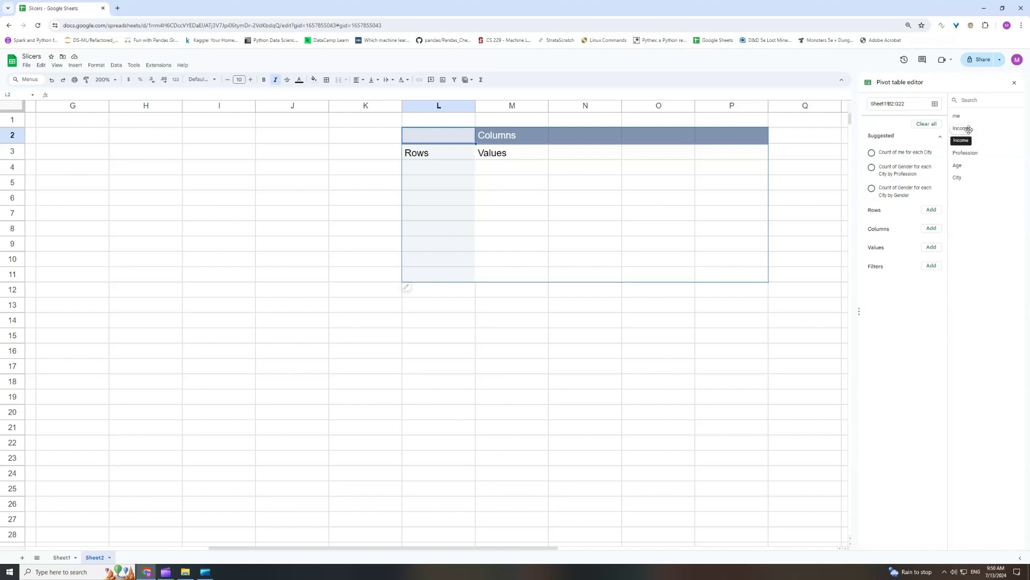
{"action": "left_click_drag", "start_coordinate": [974, 157], "coordinate": [902, 217]}
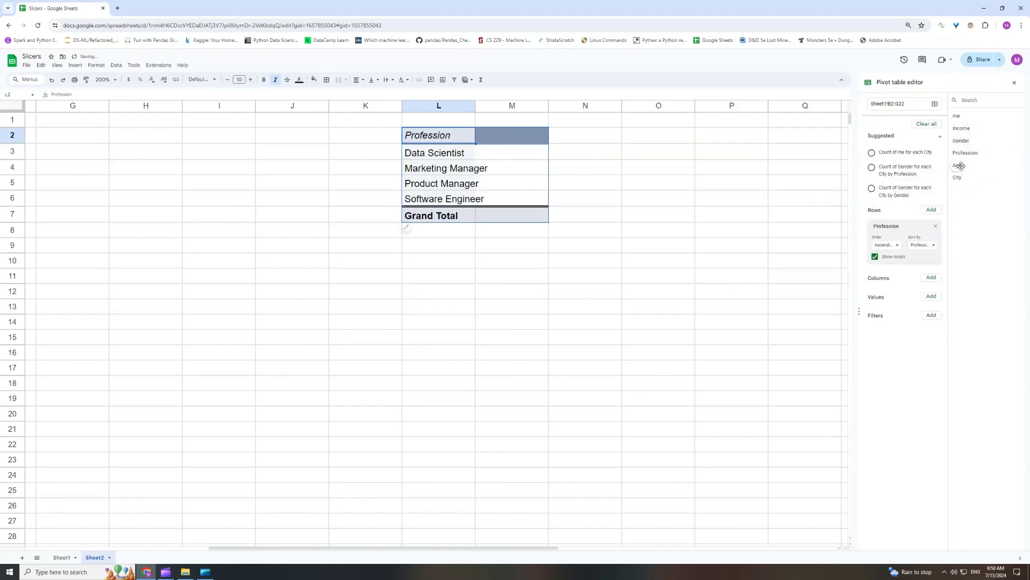
{"action": "left_click_drag", "start_coordinate": [962, 128], "coordinate": [886, 317]}
{"action": "left_click", "coordinate": [875, 258]}
{"action": "left_click", "coordinate": [896, 332]}
{"action": "left_click", "coordinate": [907, 392]}
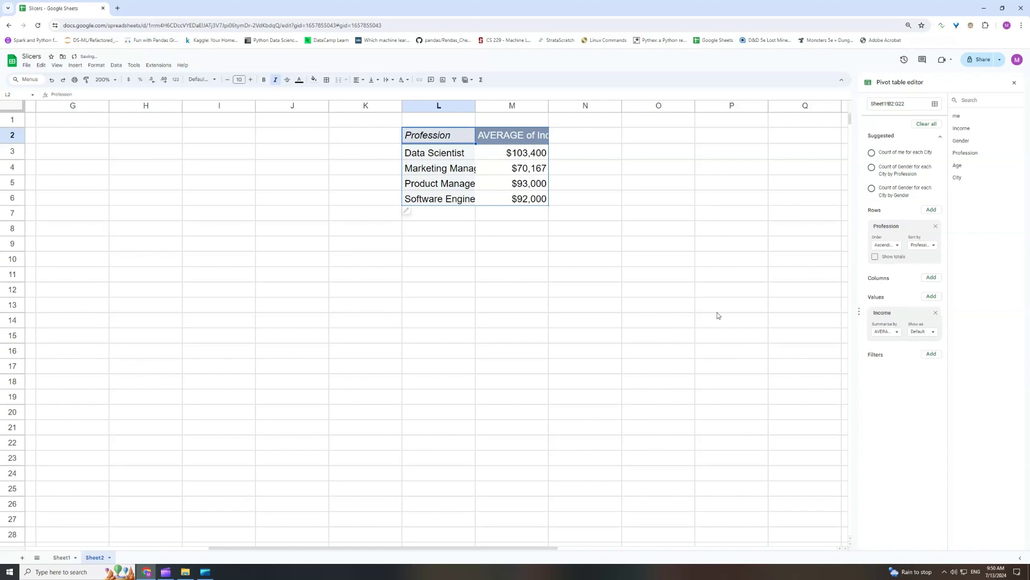
- Copy the Profession pivot table in L2:M6 and paste the copy at cell O2
{"action": "left_click", "coordinate": [516, 202], "text": "shift"}
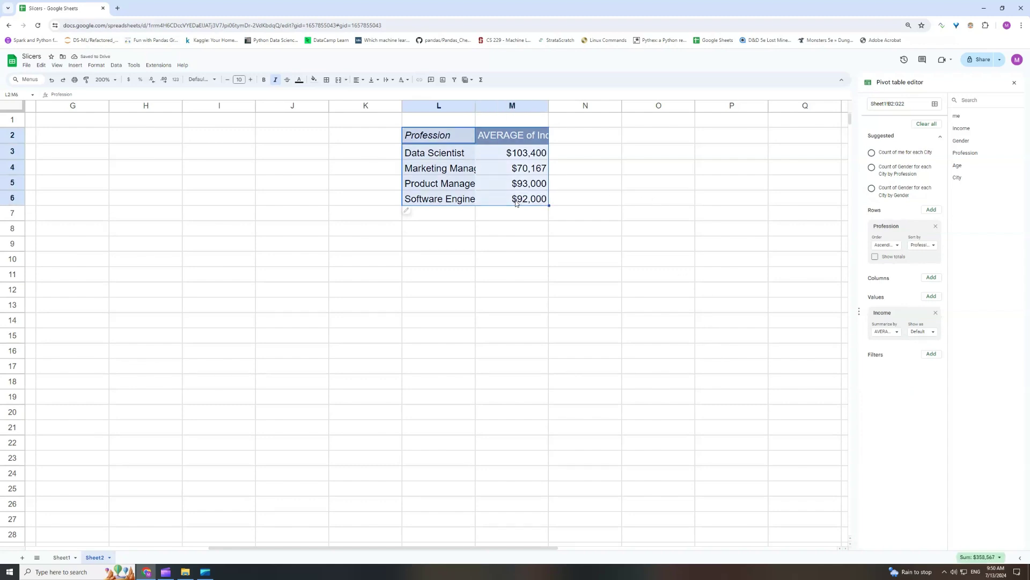
{"action": "key", "text": "ctrl+c"}
{"action": "left_click", "coordinate": [669, 138]}
{"action": "key", "text": "ctrl+v"}
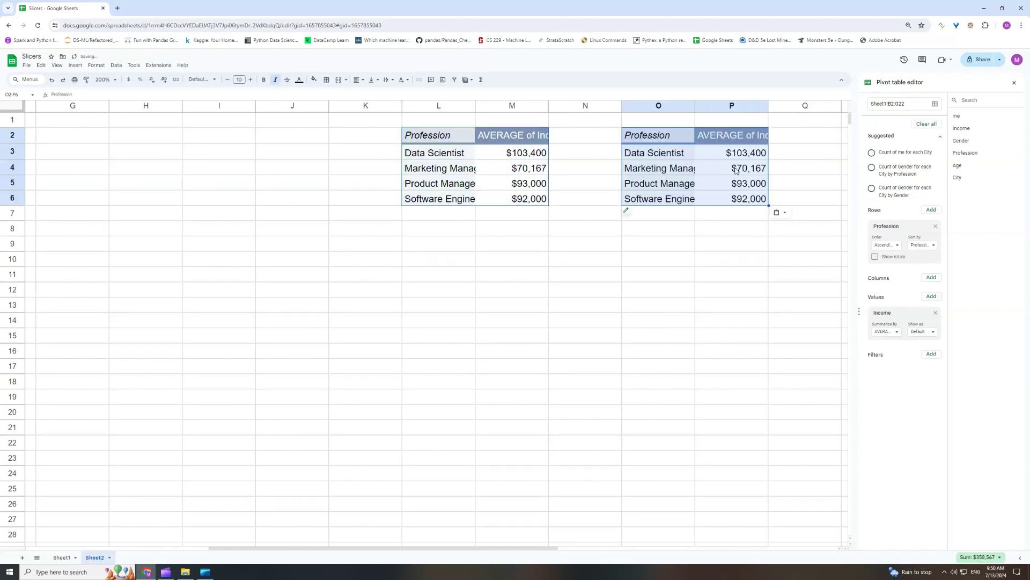
{"action": "left_click", "coordinate": [743, 171]}
{"action": "left_click", "coordinate": [428, 137]}
{"action": "left_click", "coordinate": [528, 200], "text": "shift"}
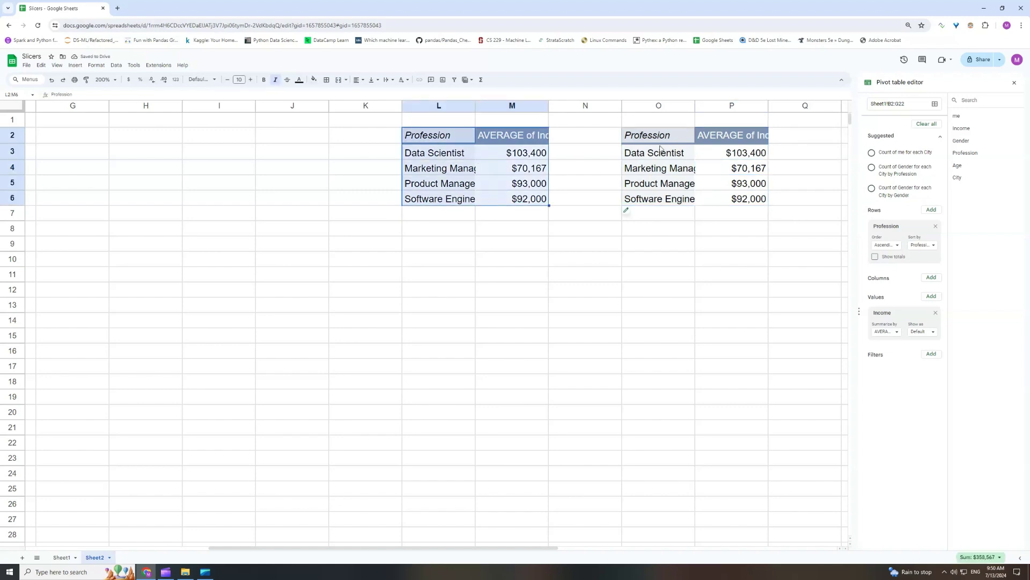
{"action": "left_click_drag", "start_coordinate": [665, 135], "coordinate": [731, 186]}
{"action": "left_click", "coordinate": [714, 240]}
- Replace Profession with City as the rows of the copied pivot table at O2 and hide its totals
{"action": "left_click", "coordinate": [657, 153]}
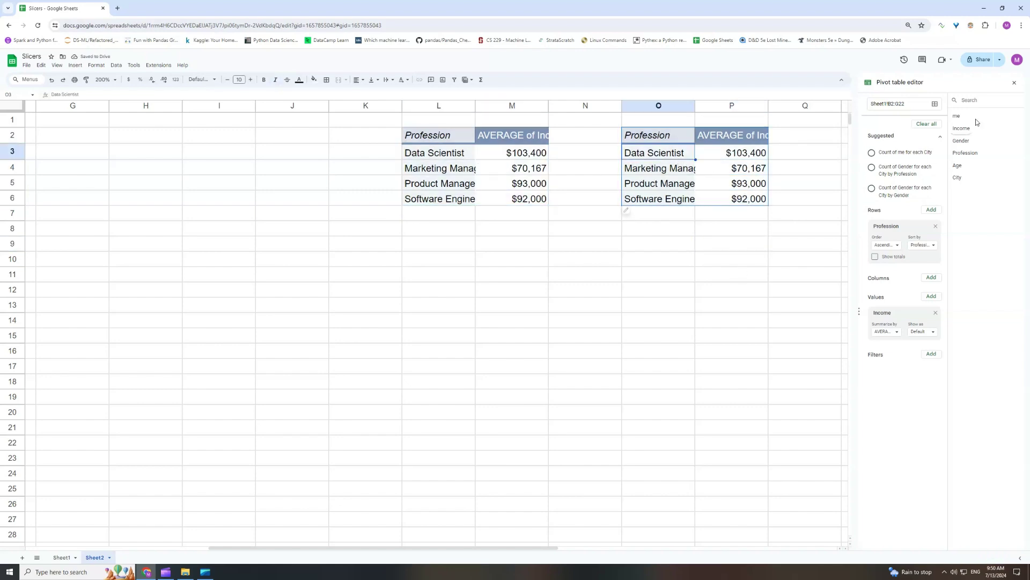
{"action": "left_click", "coordinate": [1014, 85]}
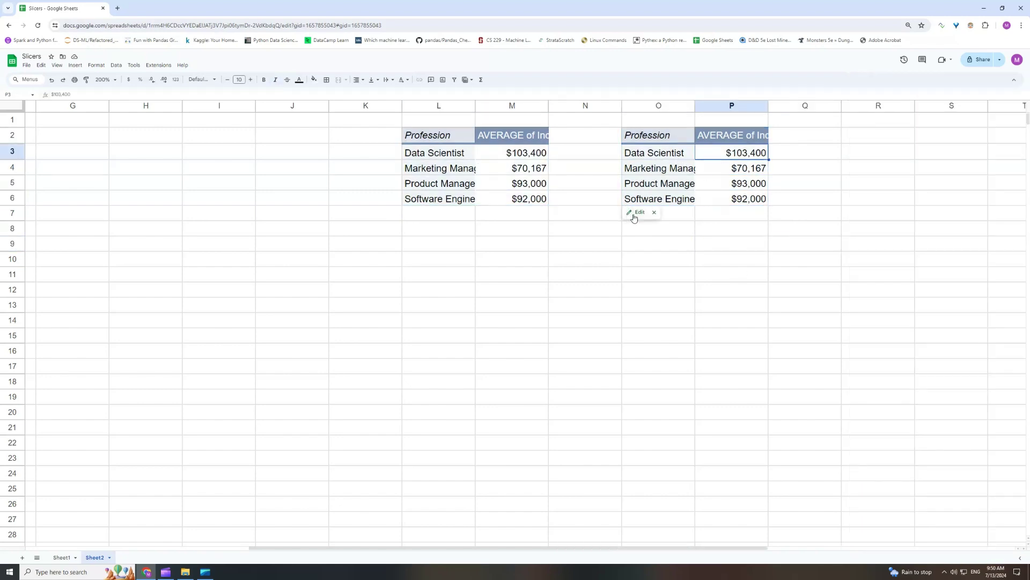
{"action": "left_click", "coordinate": [633, 214]}
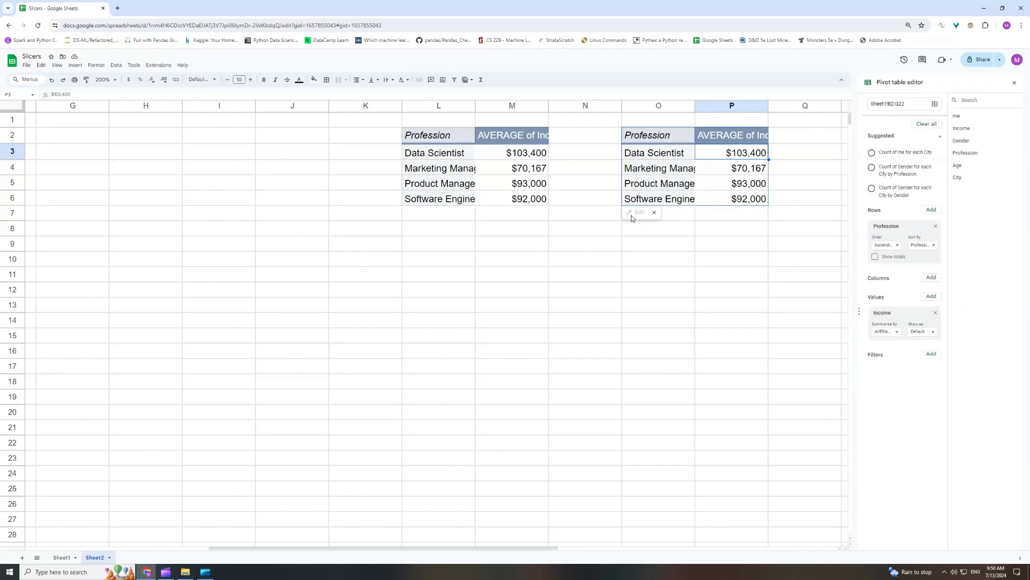
{"action": "left_click", "coordinate": [936, 226]}
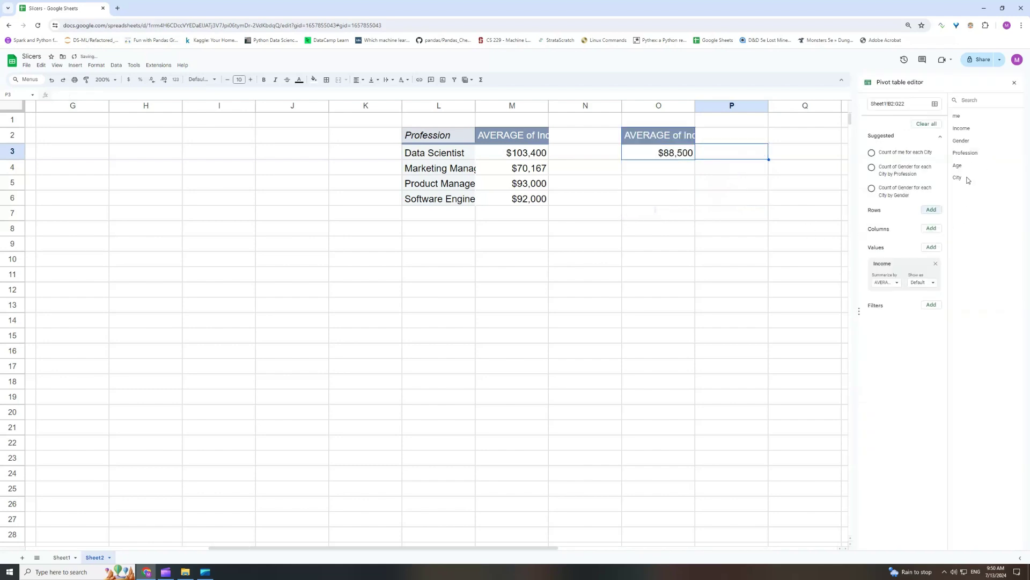
{"action": "left_click_drag", "start_coordinate": [966, 175], "coordinate": [905, 213]}
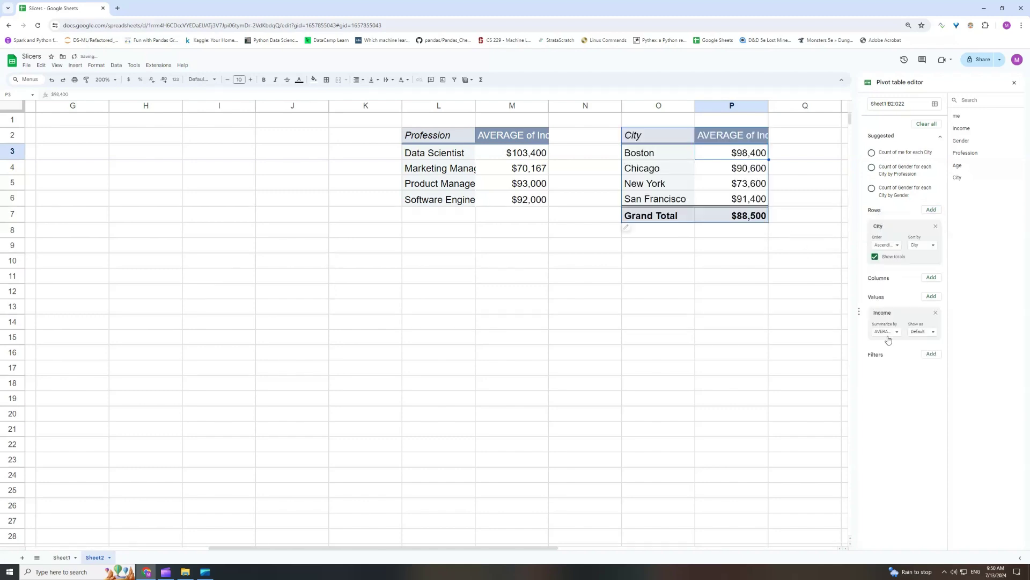
{"action": "left_click", "coordinate": [875, 256]}
{"action": "left_click", "coordinate": [679, 278]}
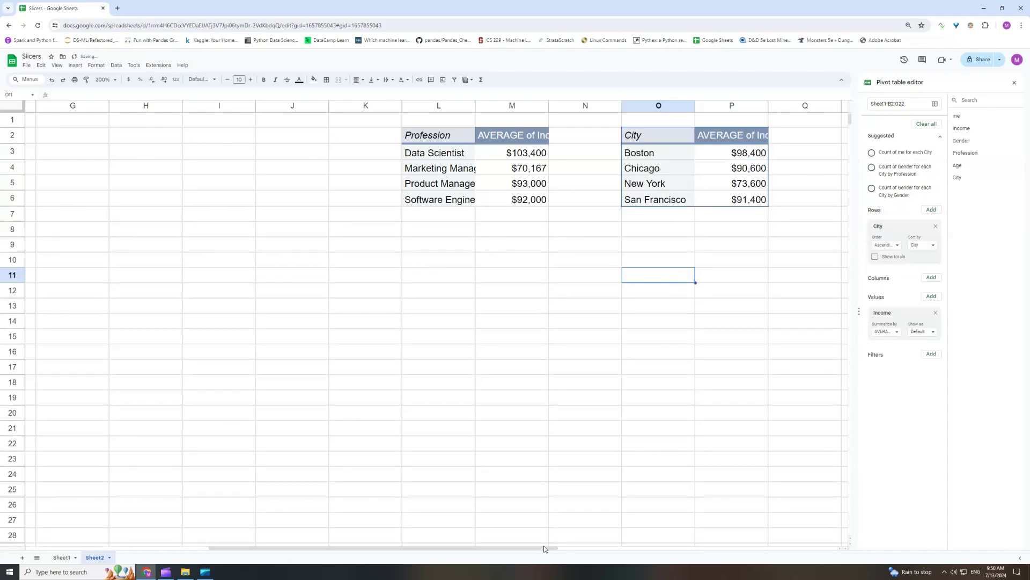
{"action": "left_click", "coordinate": [512, 290]}
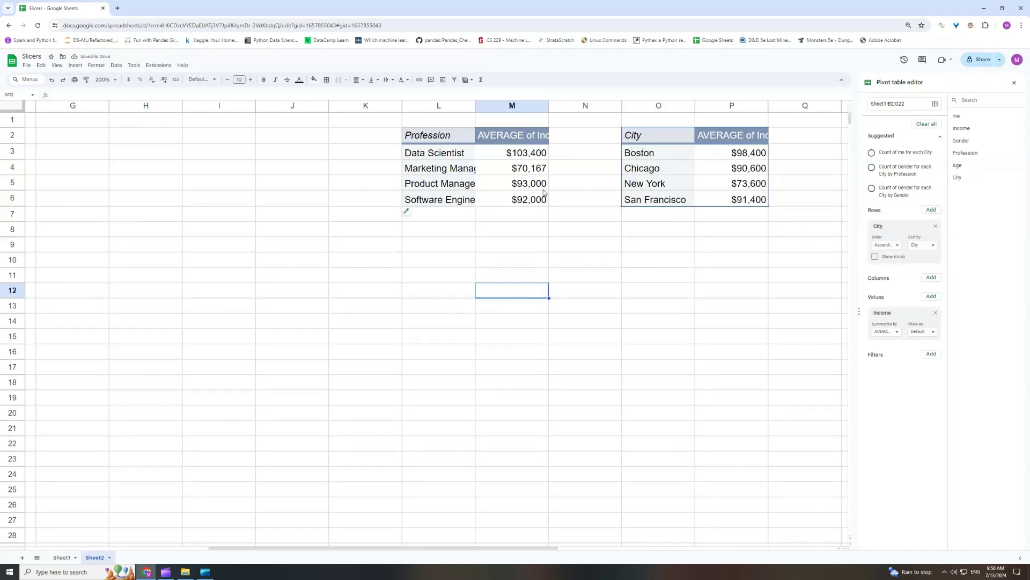
- Insert a chart based on the Profession pivot table in L2:M6
{"action": "left_click", "coordinate": [1014, 82]}
{"action": "left_click_drag", "start_coordinate": [437, 143], "coordinate": [531, 200]}
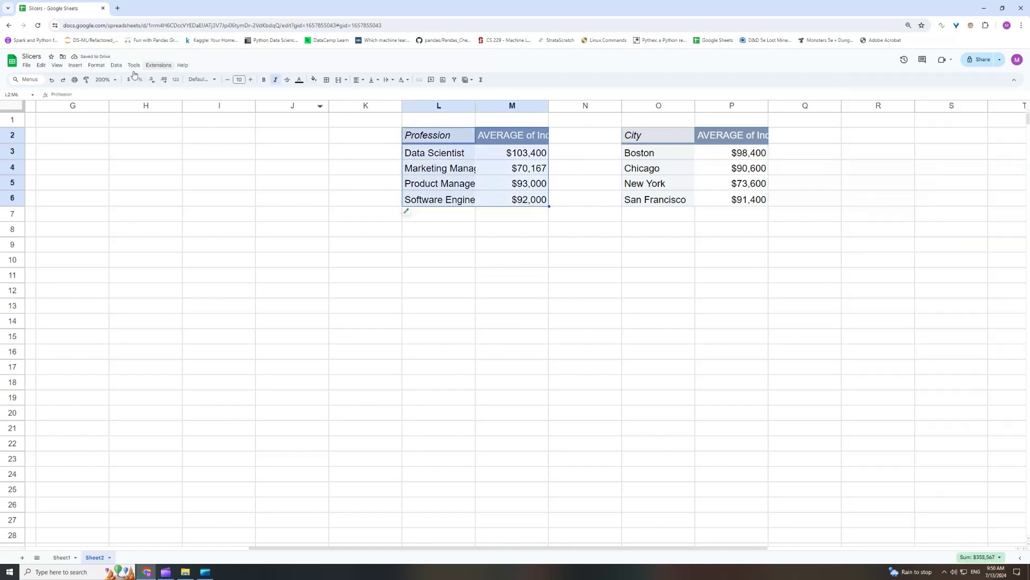
{"action": "left_click", "coordinate": [74, 65]}
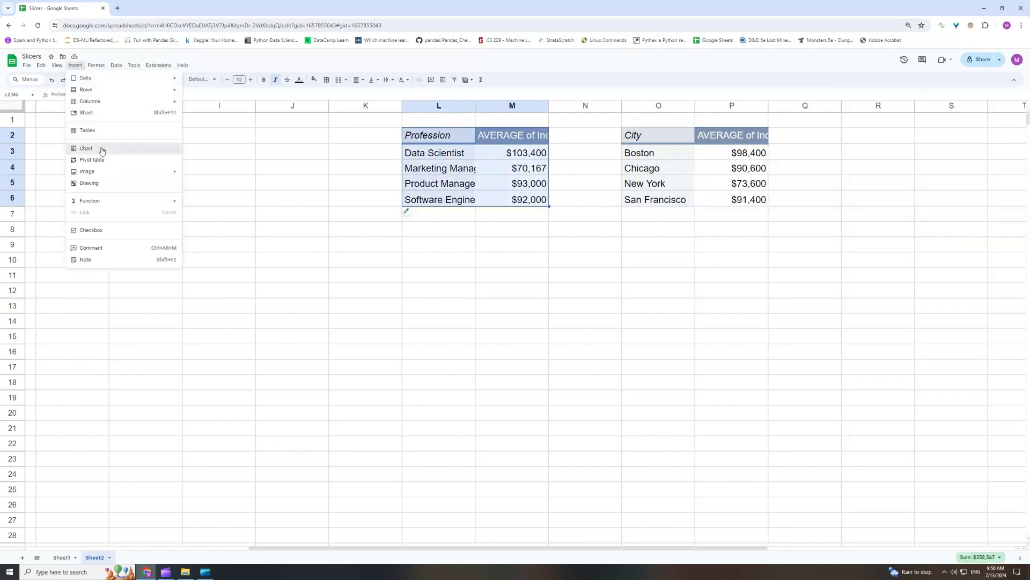
{"action": "key", "text": "Return"}
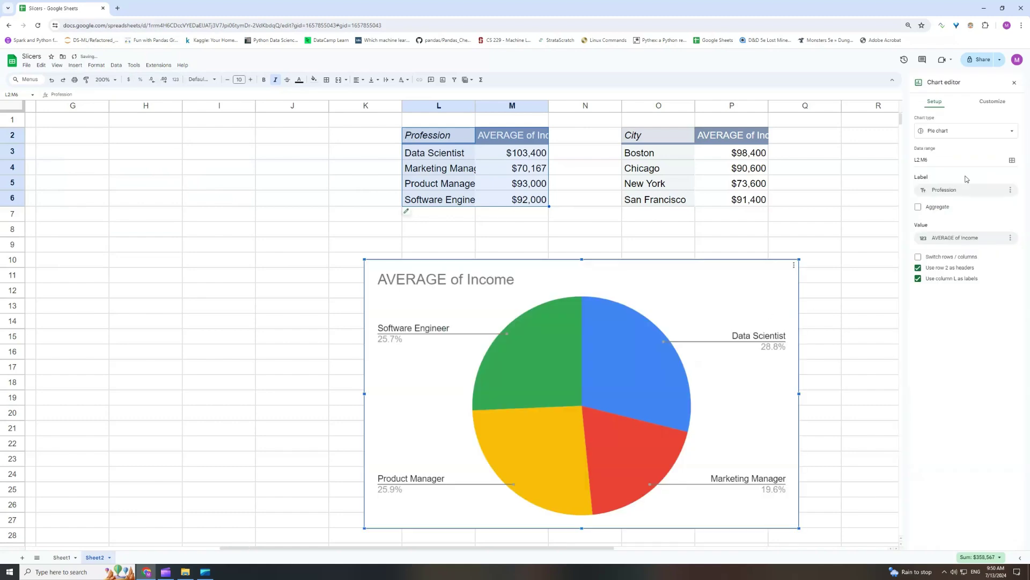
- Change the Profession chart to a column chart and move it to the empty area beside the pivot tables
{"action": "left_click", "coordinate": [947, 130]}
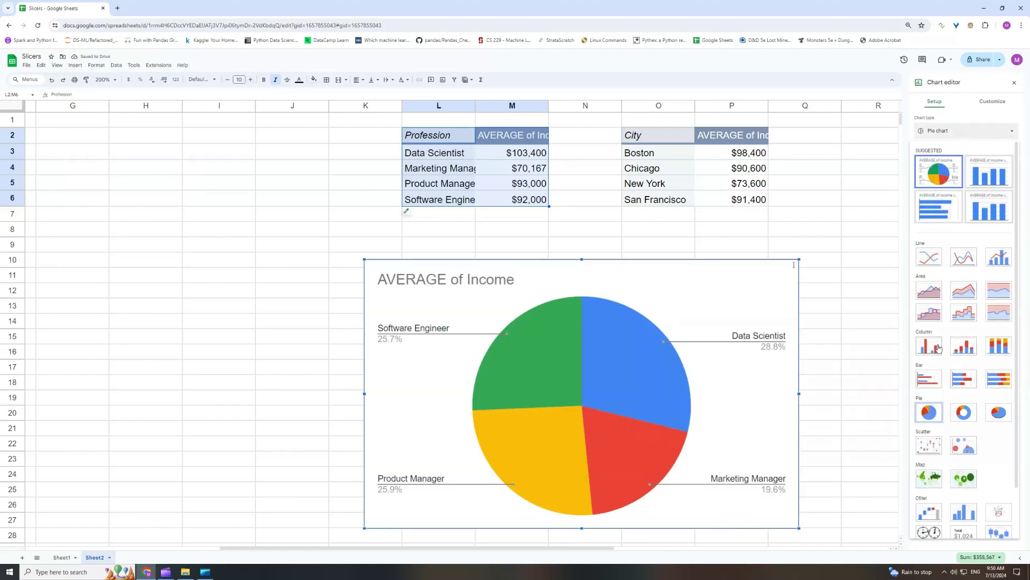
{"action": "left_click", "coordinate": [938, 348]}
{"action": "left_click_drag", "start_coordinate": [675, 326], "coordinate": [191, 262]}
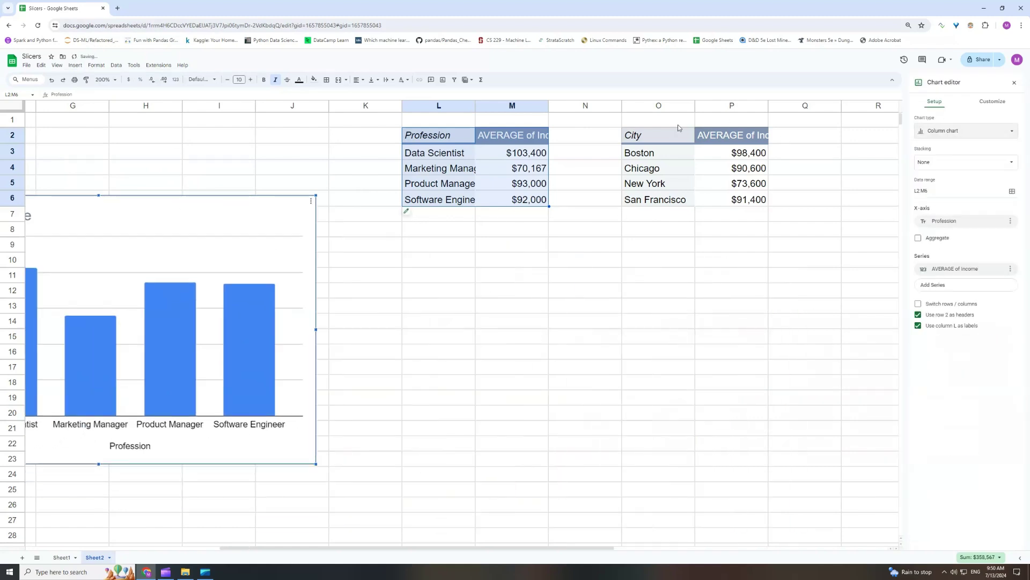
- Insert a chart based on the City pivot table in O2:P6 and make it a pie chart
{"action": "left_click", "coordinate": [714, 175]}
{"action": "key", "text": "ctrl+a"}
{"action": "left_click", "coordinate": [75, 65]}
{"action": "left_click", "coordinate": [122, 151]}
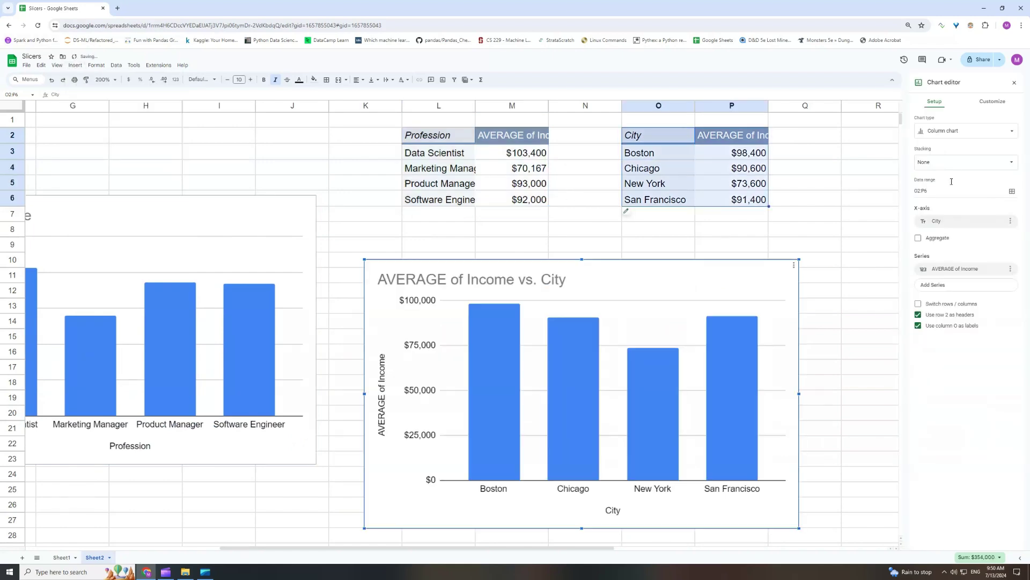
{"action": "left_click", "coordinate": [990, 171]}
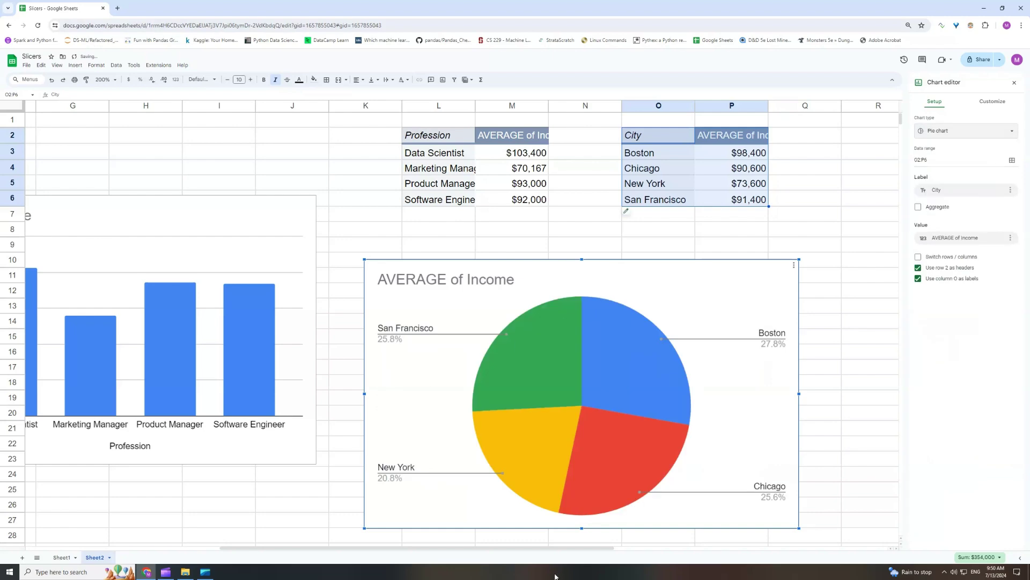
- Shrink the Profession column chart and City pie chart and place them side by side in columns A to I, rows 3 to 15
{"action": "left_click_drag", "start_coordinate": [506, 548], "coordinate": [269, 548]}
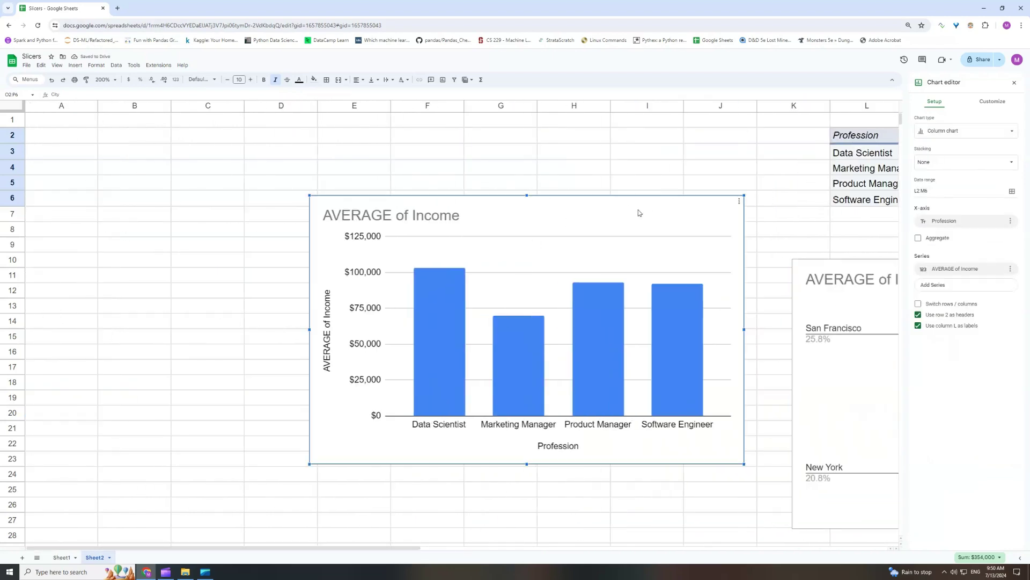
{"action": "left_click_drag", "start_coordinate": [649, 214], "coordinate": [341, 165]}
{"action": "left_click_drag", "start_coordinate": [859, 280], "coordinate": [533, 181]}
{"action": "left_click_drag", "start_coordinate": [471, 432], "coordinate": [605, 346]}
{"action": "left_click_drag", "start_coordinate": [846, 173], "coordinate": [730, 236]}
{"action": "left_click", "coordinate": [436, 398]}
{"action": "left_click_drag", "start_coordinate": [460, 421], "coordinate": [327, 339]}
{"action": "left_click_drag", "start_coordinate": [690, 236], "coordinate": [575, 172]}
{"action": "left_click", "coordinate": [707, 382]}
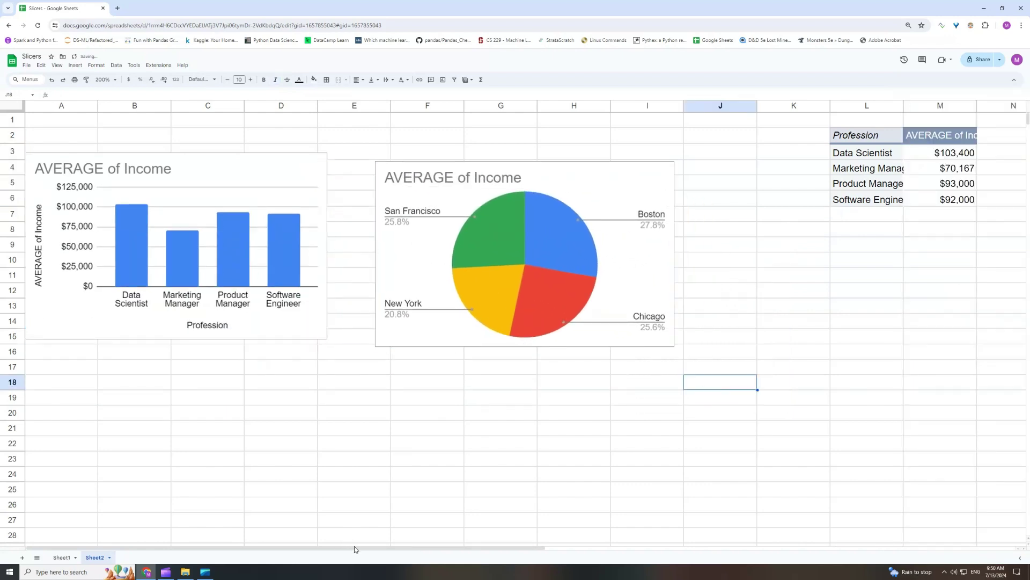
- Add a slicer on the Sheet1!B2:G22 data that filters by the Gender column
{"action": "left_click_drag", "start_coordinate": [354, 548], "coordinate": [426, 547]}
{"action": "left_click", "coordinate": [813, 176]}
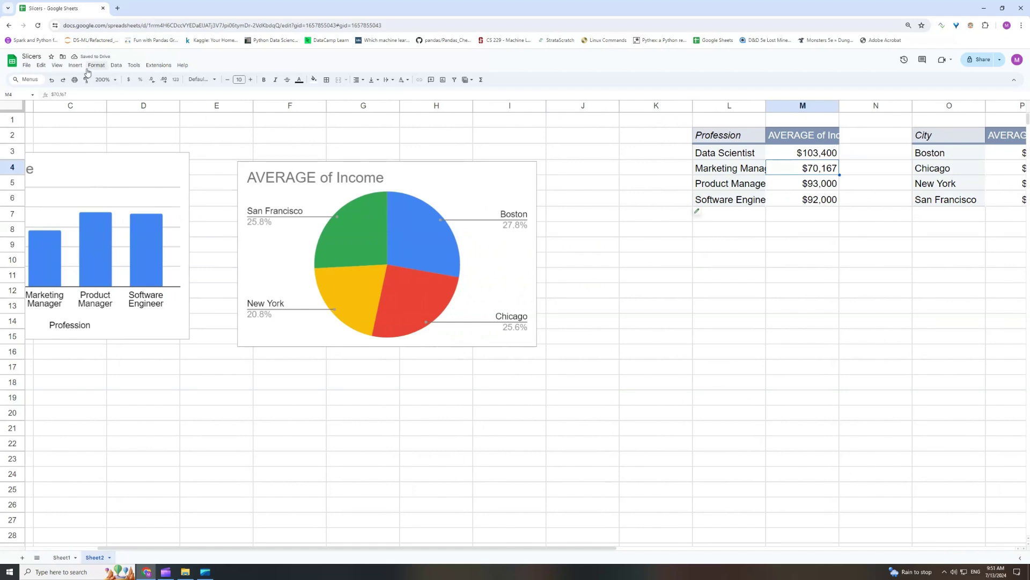
{"action": "left_click", "coordinate": [115, 65]}
{"action": "left_click", "coordinate": [132, 143]}
{"action": "left_click_drag", "start_coordinate": [555, 321], "coordinate": [363, 339]}
{"action": "left_click", "coordinate": [968, 161]}
{"action": "left_click", "coordinate": [982, 159]}
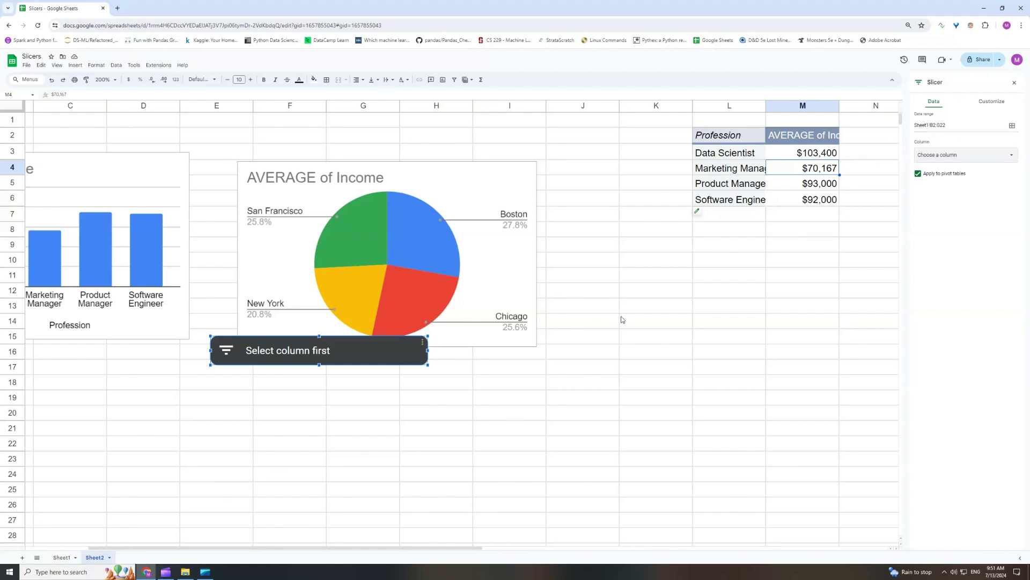
{"action": "left_click", "coordinate": [938, 156]}
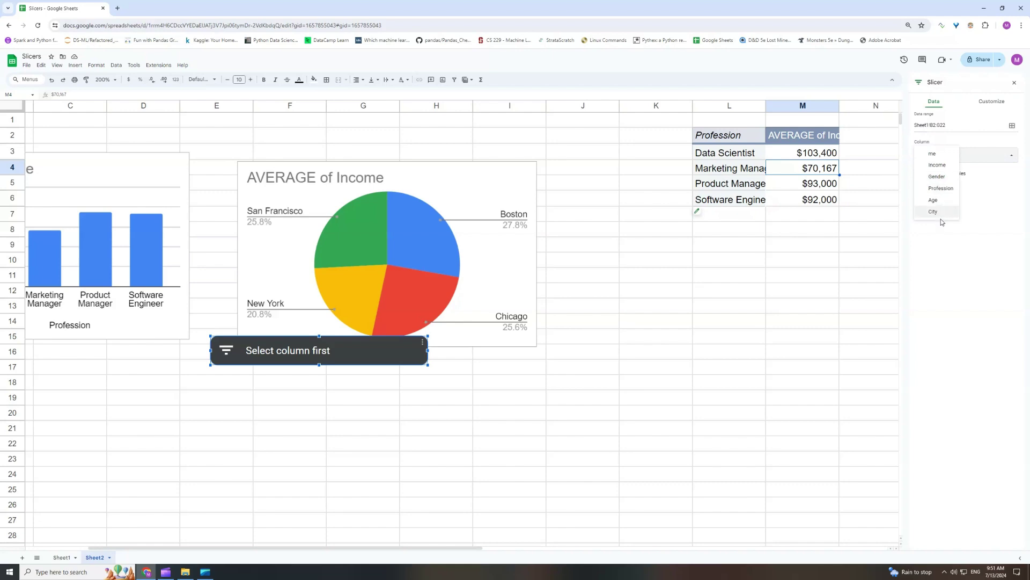
{"action": "left_click", "coordinate": [941, 177]}
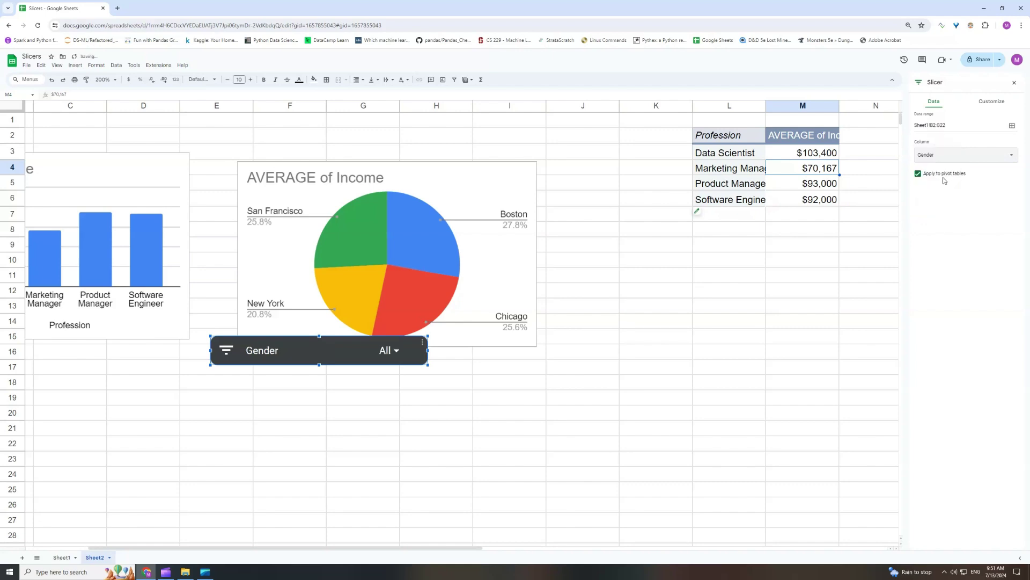
- Filter the Gender slicer to Male only and move the slicer below the charts
{"action": "left_click_drag", "start_coordinate": [413, 552], "coordinate": [351, 553]}
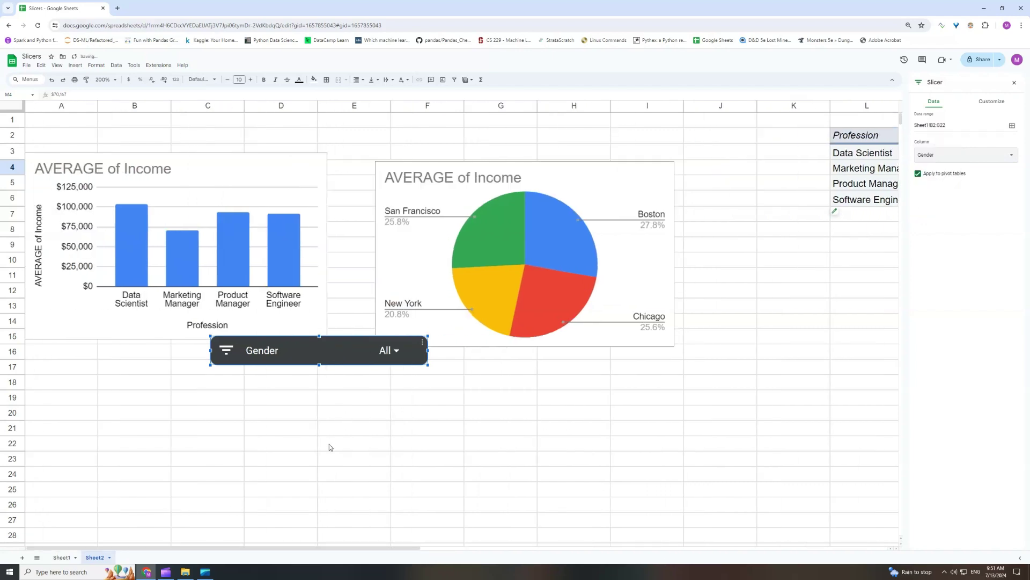
{"action": "left_click", "coordinate": [372, 358]}
{"action": "left_click", "coordinate": [258, 396]}
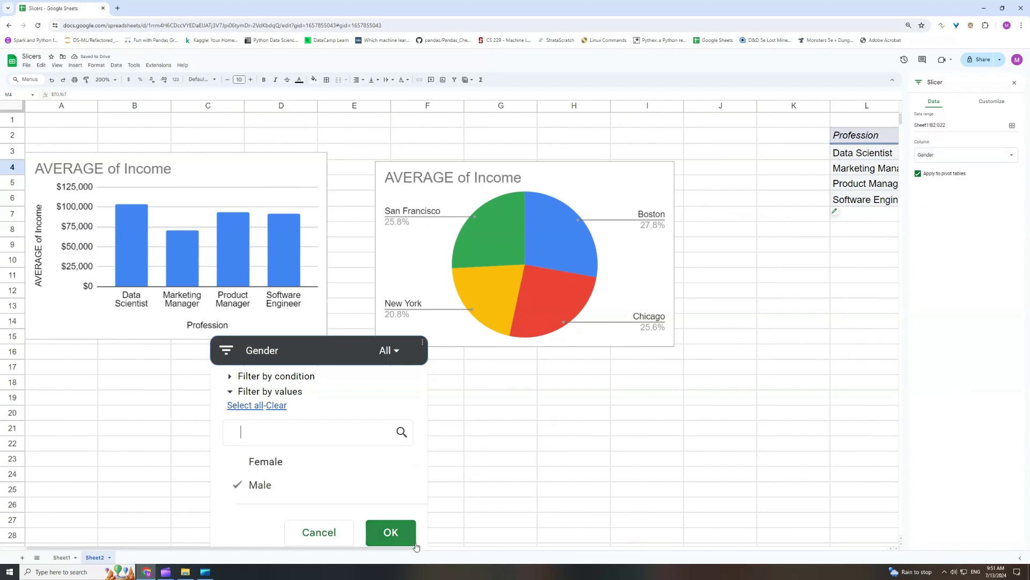
{"action": "left_click", "coordinate": [411, 531]}
{"action": "left_click_drag", "start_coordinate": [528, 342], "coordinate": [386, 393]}
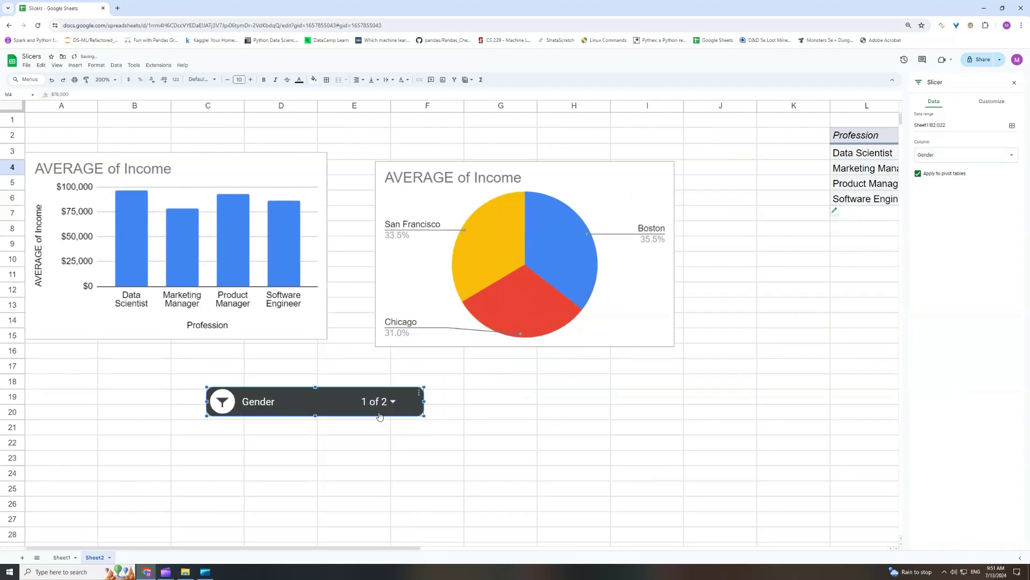
- Include Female again in the Gender slicer's values and apply the filter
{"action": "left_click", "coordinate": [386, 393]}
{"action": "left_click", "coordinate": [262, 535]}
{"action": "scroll", "coordinate": [427, 449], "scroll_direction": "down", "scroll_amount": 5}
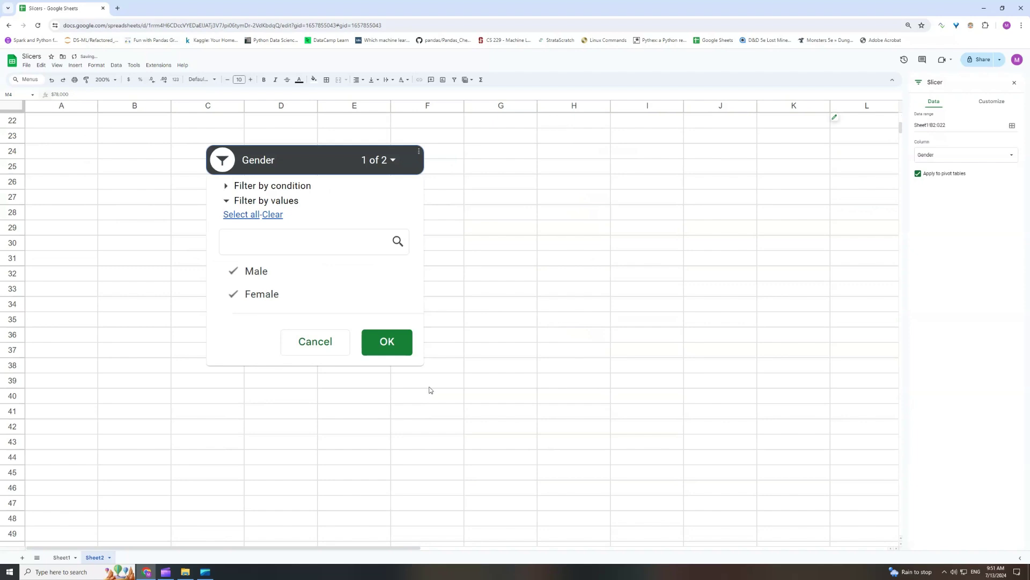
{"action": "left_click", "coordinate": [387, 342]}
{"action": "scroll", "coordinate": [450, 342], "scroll_direction": "up", "scroll_amount": 5}
- Move the Gender slicer above the Profession column chart, make it narrower, and hide Sheet1
{"action": "left_click_drag", "start_coordinate": [351, 398], "coordinate": [297, 125]}
{"action": "left_click_drag", "start_coordinate": [370, 128], "coordinate": [287, 131]}
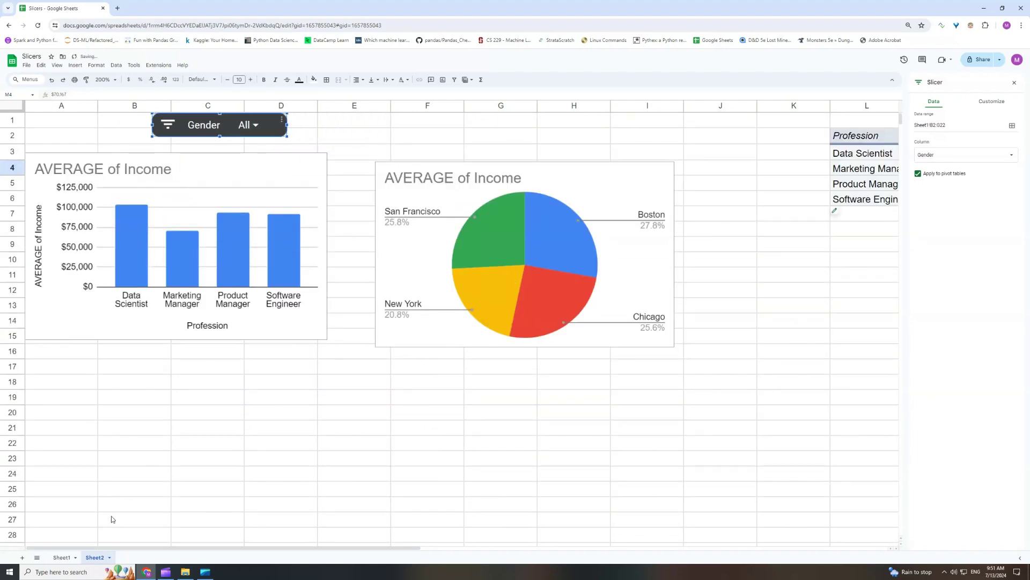
{"action": "right_click", "coordinate": [62, 561]}
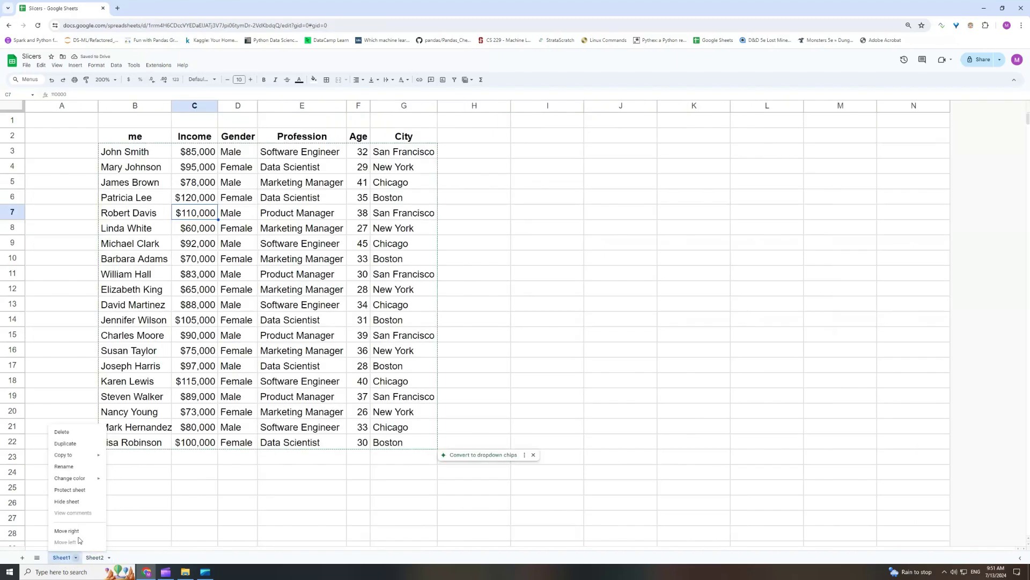
{"action": "left_click", "coordinate": [68, 502]}
- Filter the Gender slicer to Female only
{"action": "left_click", "coordinate": [248, 125]}
{"action": "left_click", "coordinate": [215, 256]}
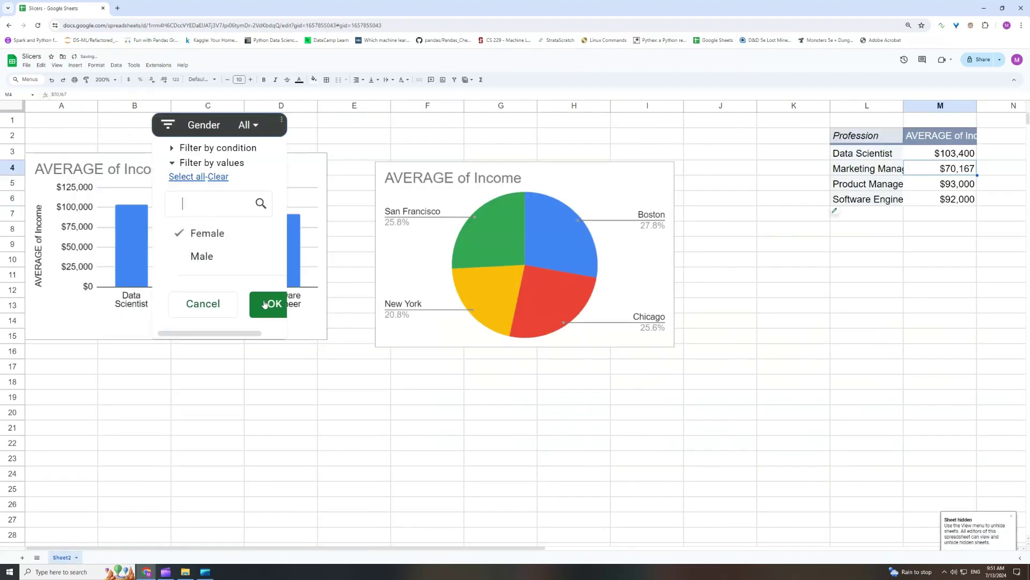
{"action": "left_click", "coordinate": [260, 295]}
{"action": "left_click_drag", "start_coordinate": [134, 382], "coordinate": [647, 457]}
{"action": "left_click", "coordinate": [377, 428]}
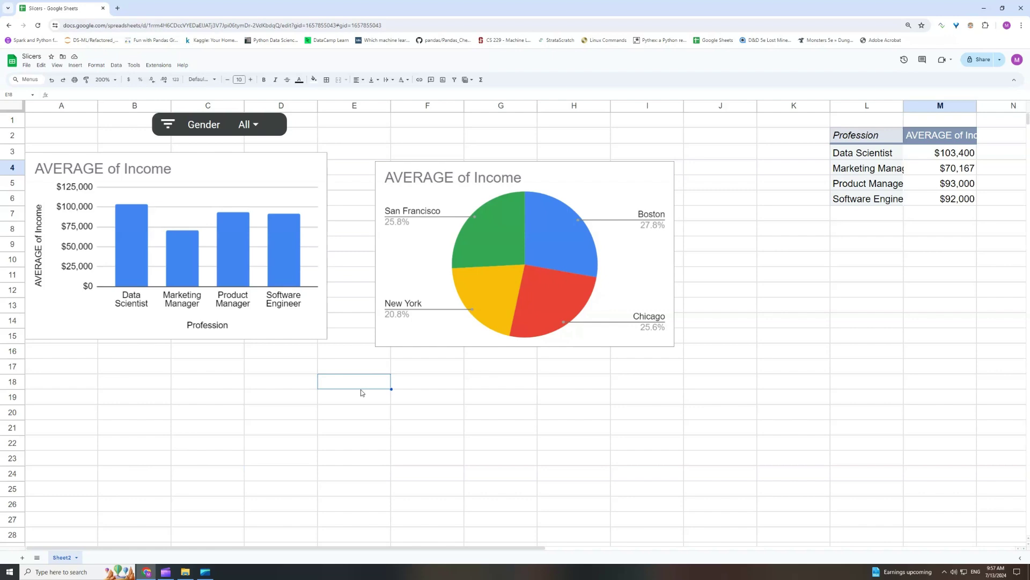
{"action": "left_click_drag", "start_coordinate": [285, 391], "coordinate": [423, 419]}
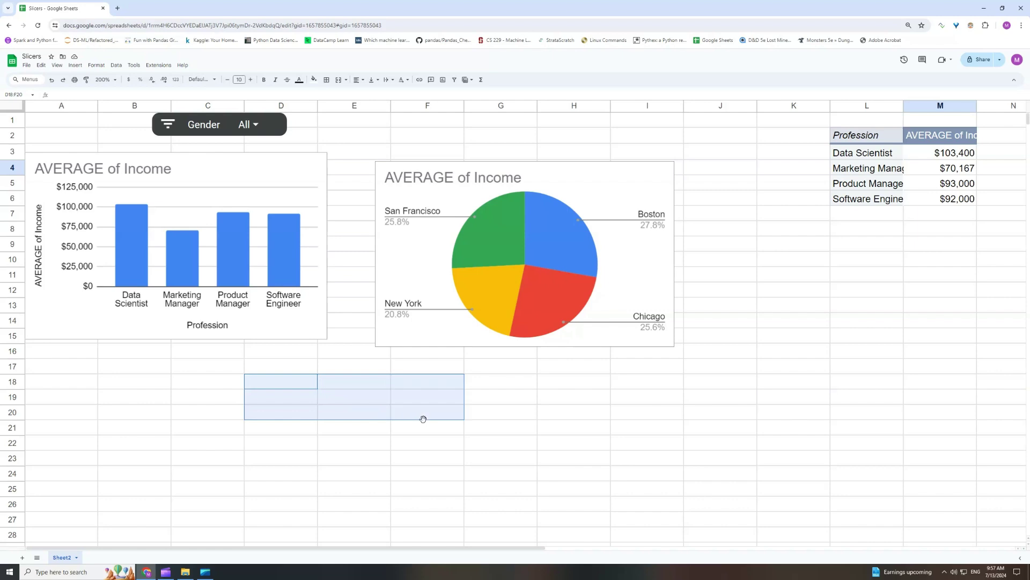
{"action": "left_click", "coordinate": [288, 386]}
{"action": "left_click", "coordinate": [349, 388]}
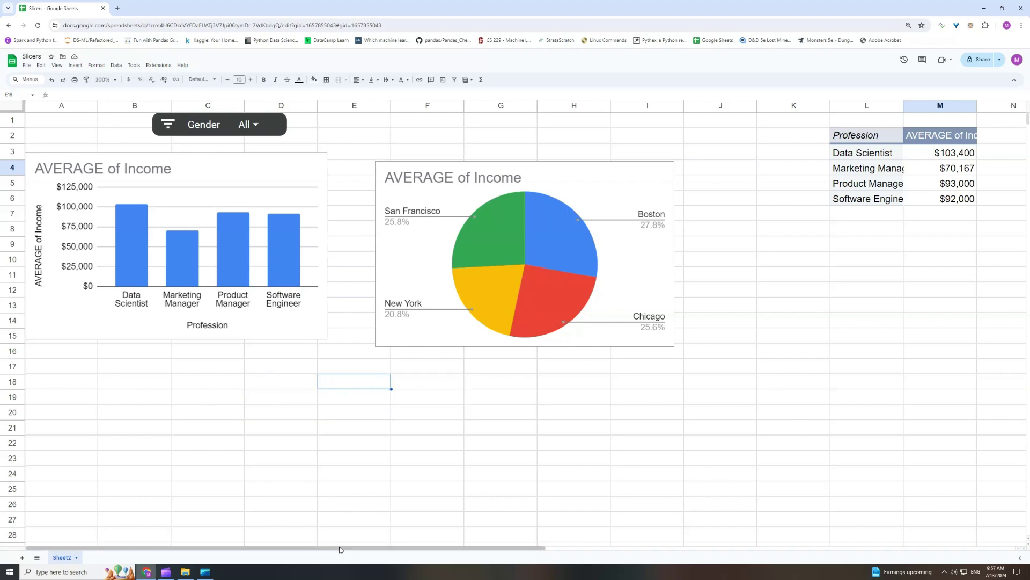
- Copy the City pivot table in O2:P6 and paste the copy at cell R2
{"action": "left_click_drag", "start_coordinate": [340, 548], "coordinate": [684, 545]}
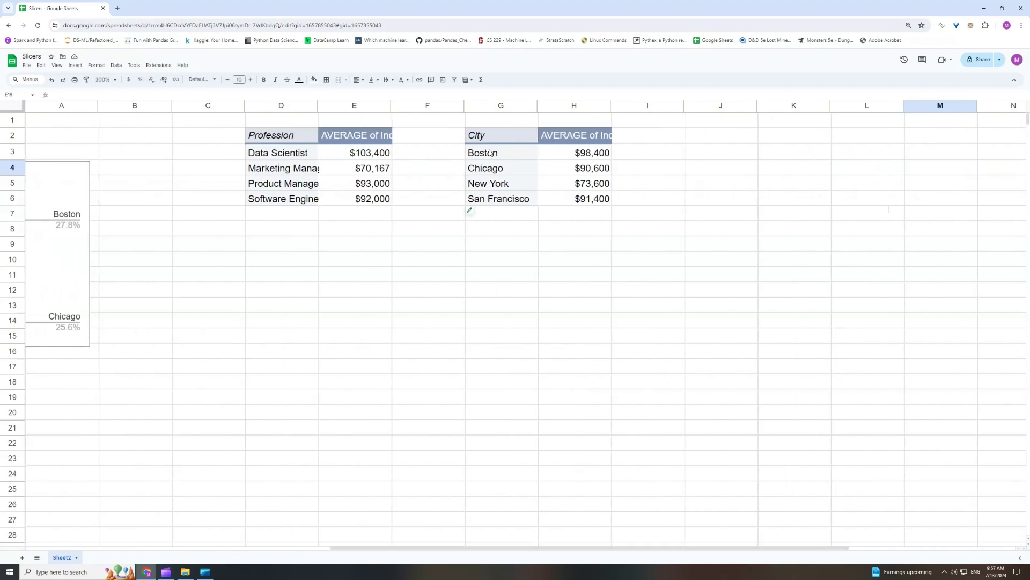
{"action": "left_click_drag", "start_coordinate": [510, 141], "coordinate": [596, 199]}
{"action": "key", "text": "ctrl+c"}
{"action": "left_click", "coordinate": [692, 138]}
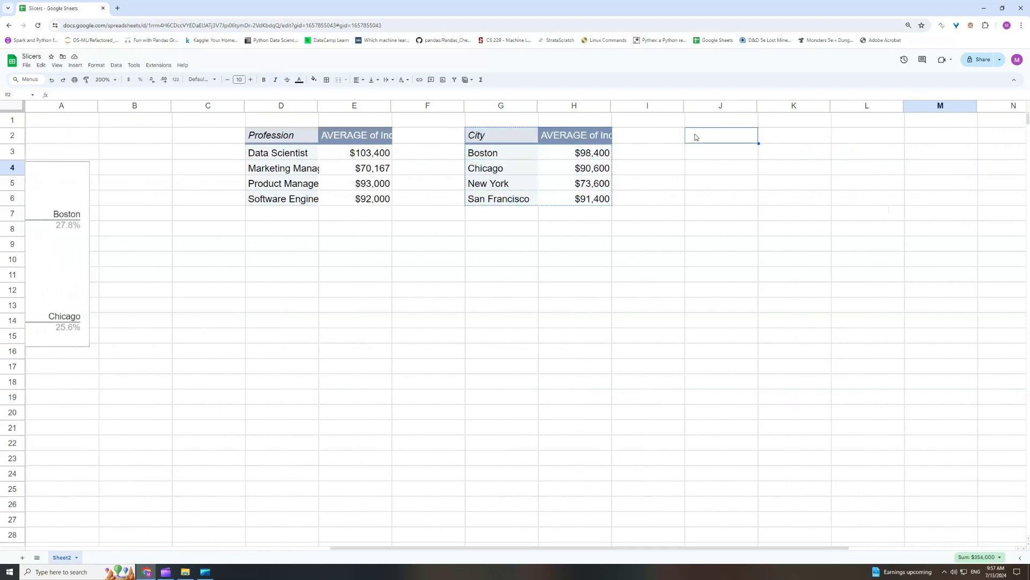
{"action": "key", "text": "ctrl+v"}
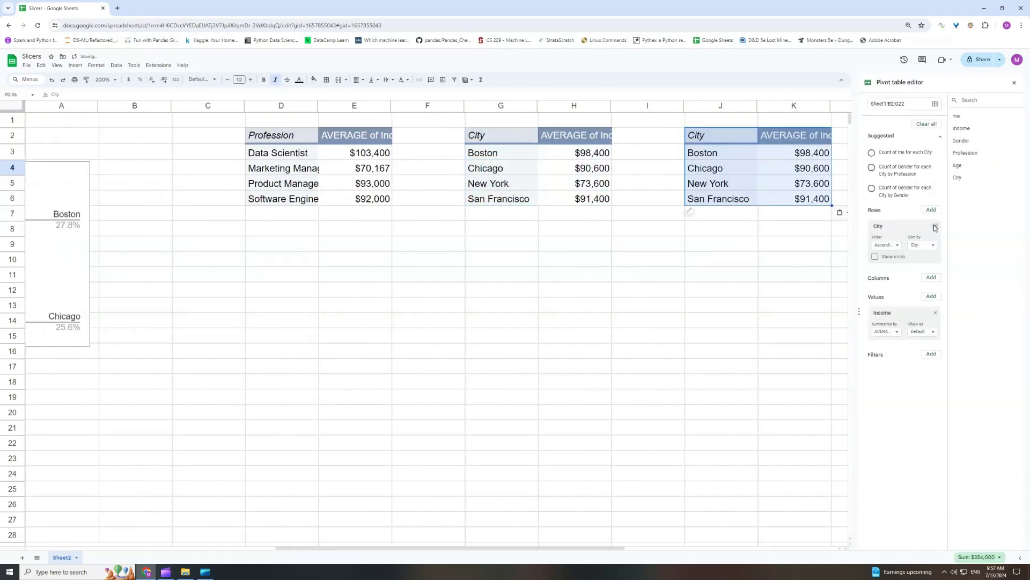
- Replace City with Gender as the rows of the copied pivot table at R2 and hide its totals
{"action": "left_click", "coordinate": [935, 227]}
{"action": "left_click_drag", "start_coordinate": [962, 141], "coordinate": [907, 223]}
{"action": "left_click", "coordinate": [754, 276]}
{"action": "left_click", "coordinate": [876, 257]}
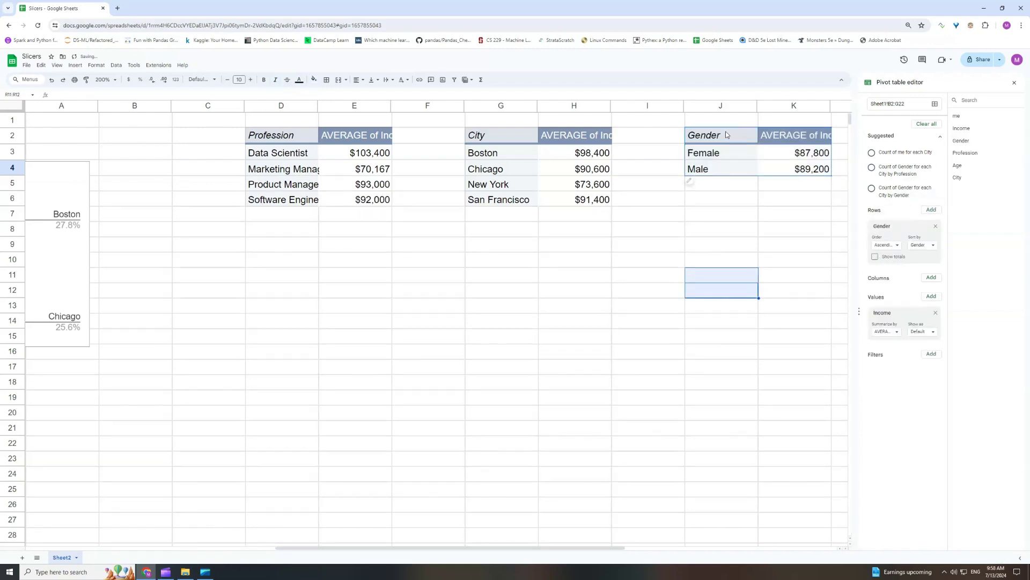
- Insert a pie chart for the Gender pivot table and set its data range to R2:S4
{"action": "left_click", "coordinate": [74, 66]}
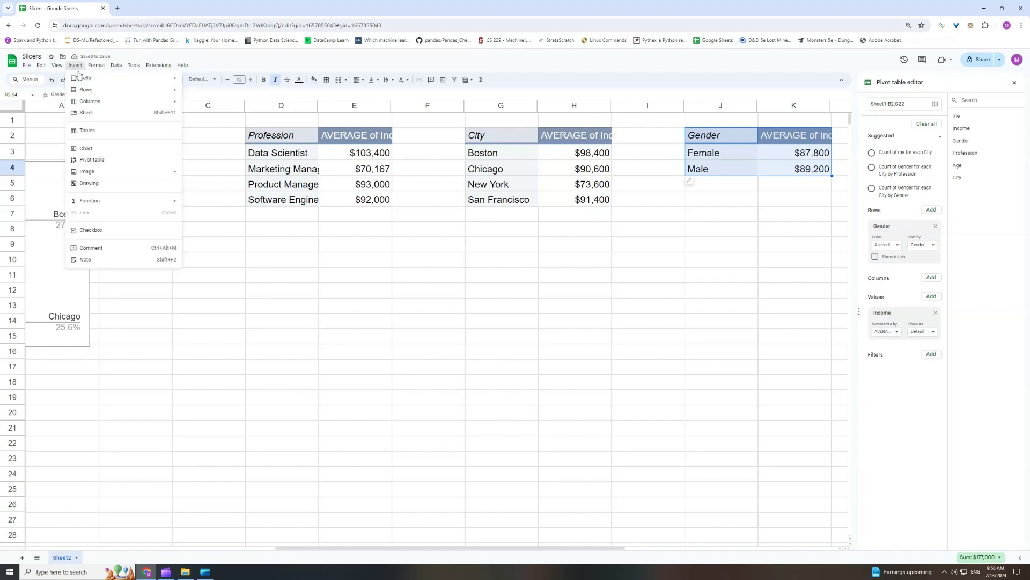
{"action": "left_click", "coordinate": [116, 150]}
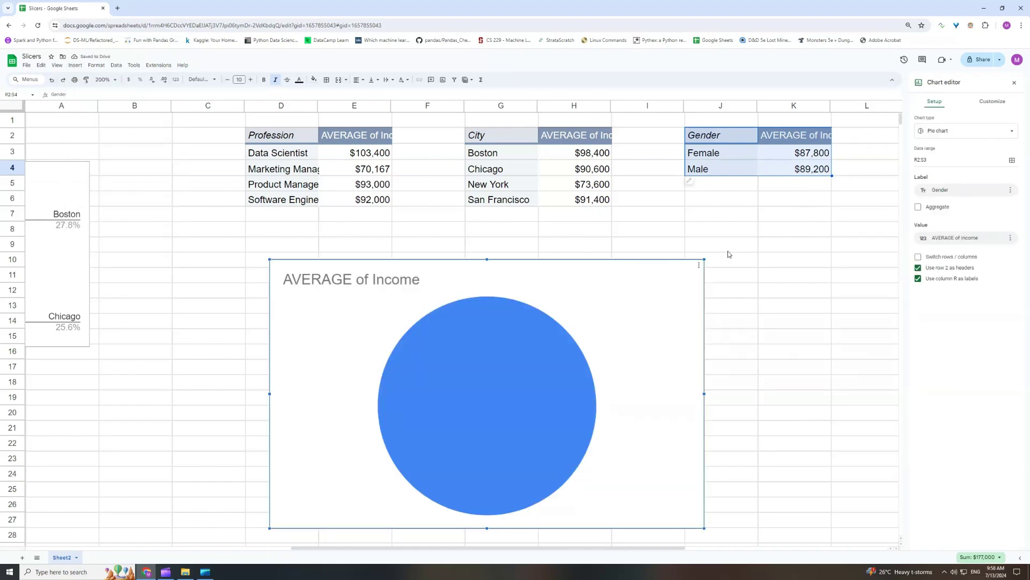
{"action": "left_click", "coordinate": [940, 160]}
{"action": "type", "text": "4"}
{"action": "left_click", "coordinate": [639, 274]}
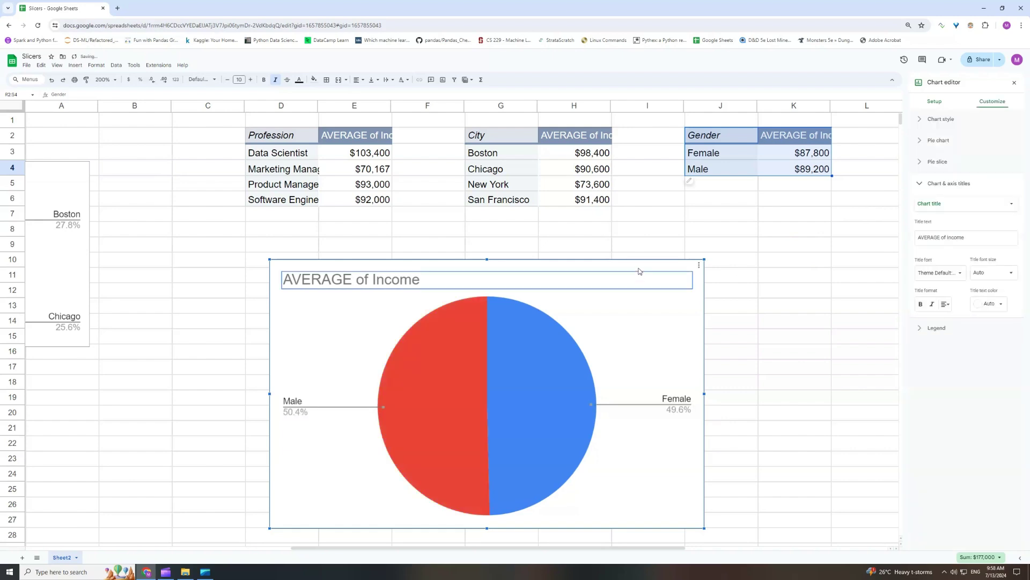
- Shrink the Gender pie chart and place it below the Profession and City charts, around rows 19 to 27
{"action": "left_click_drag", "start_coordinate": [616, 264], "coordinate": [555, 253]}
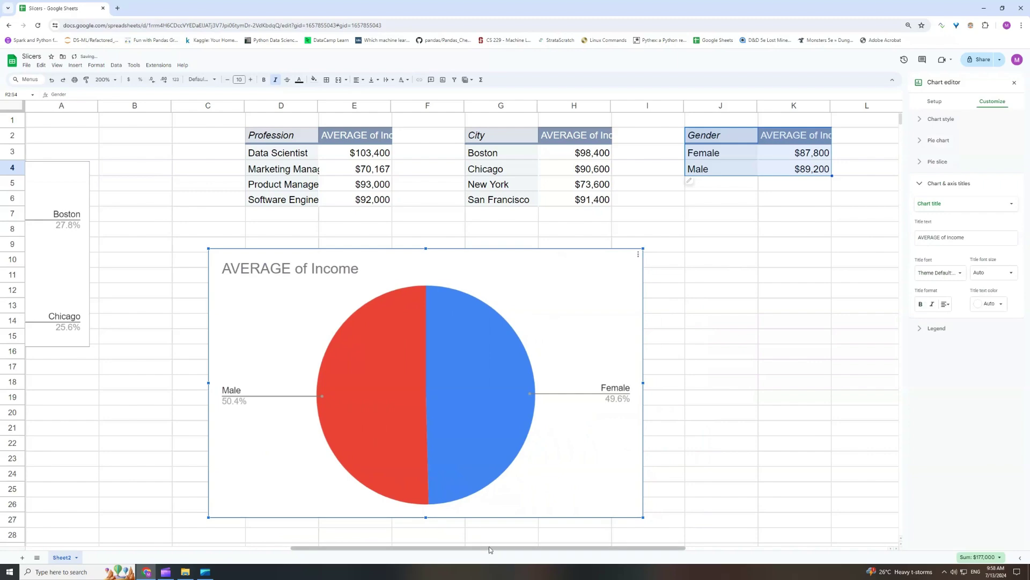
{"action": "scroll", "coordinate": [572, 409], "scroll_direction": "left", "scroll_amount": 1}
{"action": "left_click_drag", "start_coordinate": [619, 266], "coordinate": [263, 206]}
{"action": "scroll", "coordinate": [483, 296], "scroll_direction": "left", "scroll_amount": 10}
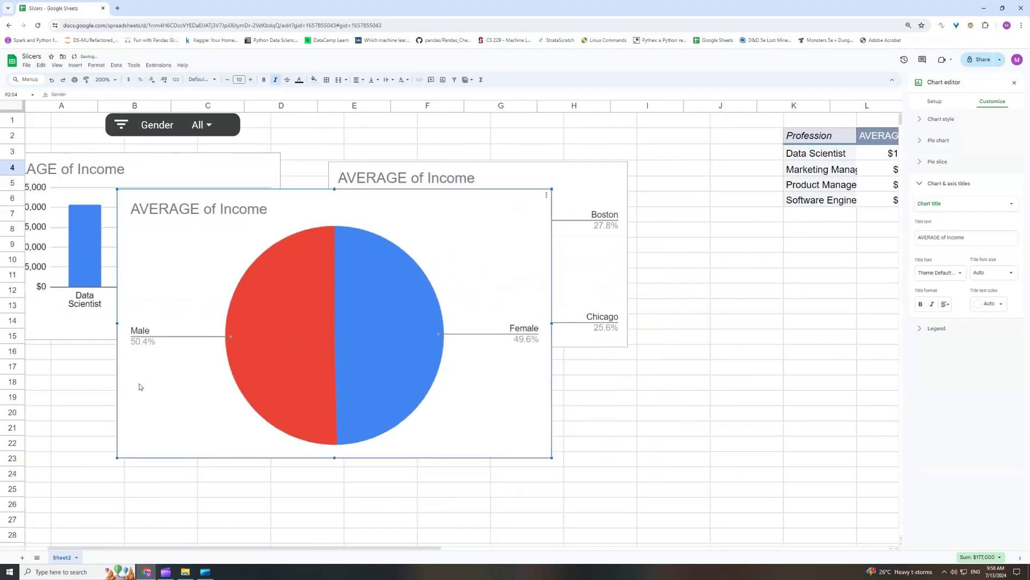
{"action": "left_click_drag", "start_coordinate": [115, 524], "coordinate": [329, 325]}
{"action": "left_click_drag", "start_coordinate": [459, 229], "coordinate": [262, 429]}
{"action": "left_click_drag", "start_coordinate": [310, 405], "coordinate": [344, 394]}
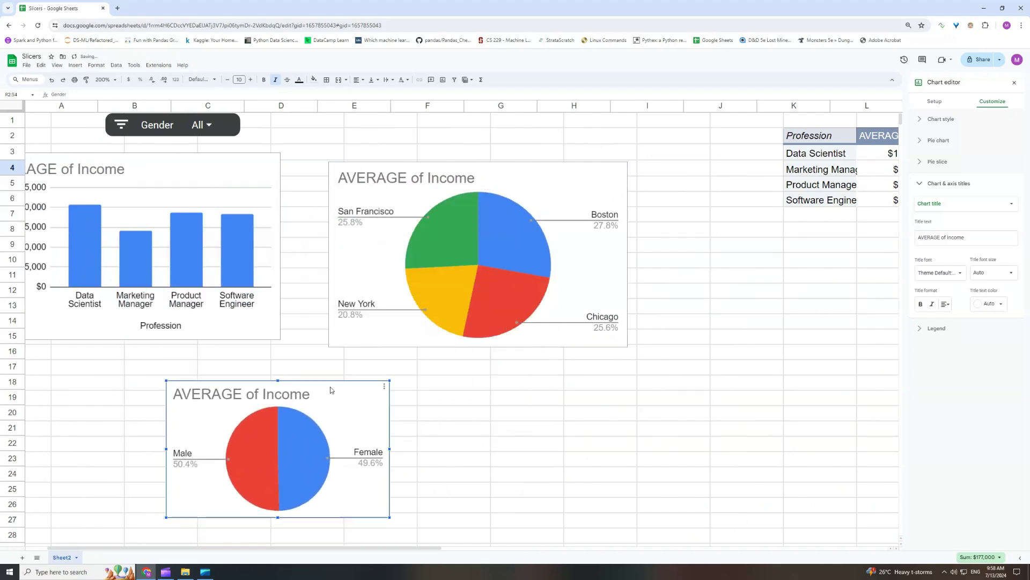
{"action": "left_click_drag", "start_coordinate": [387, 549], "coordinate": [366, 549]}
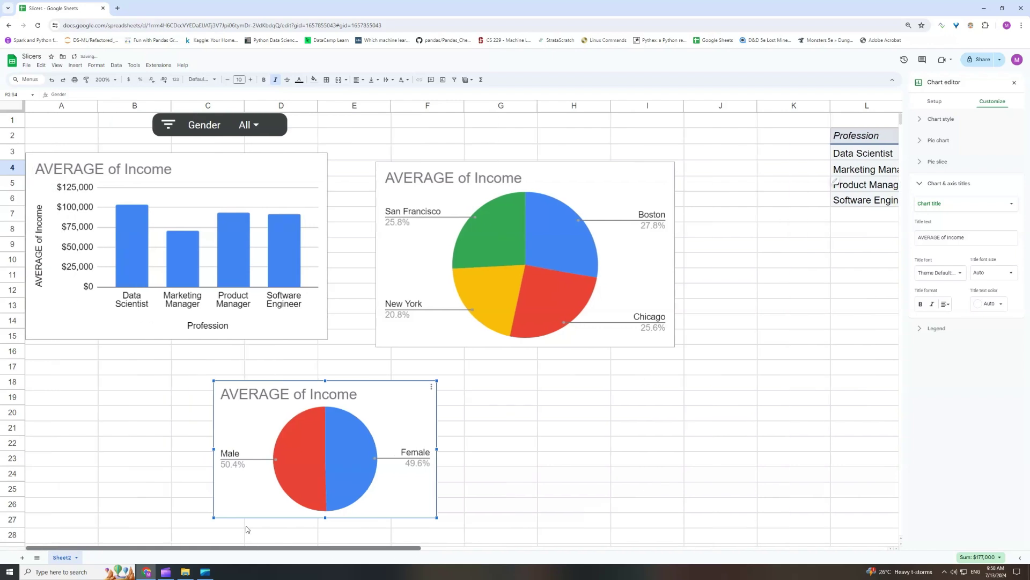
{"action": "left_click", "coordinate": [567, 425]}
{"action": "left_click", "coordinate": [372, 382]}
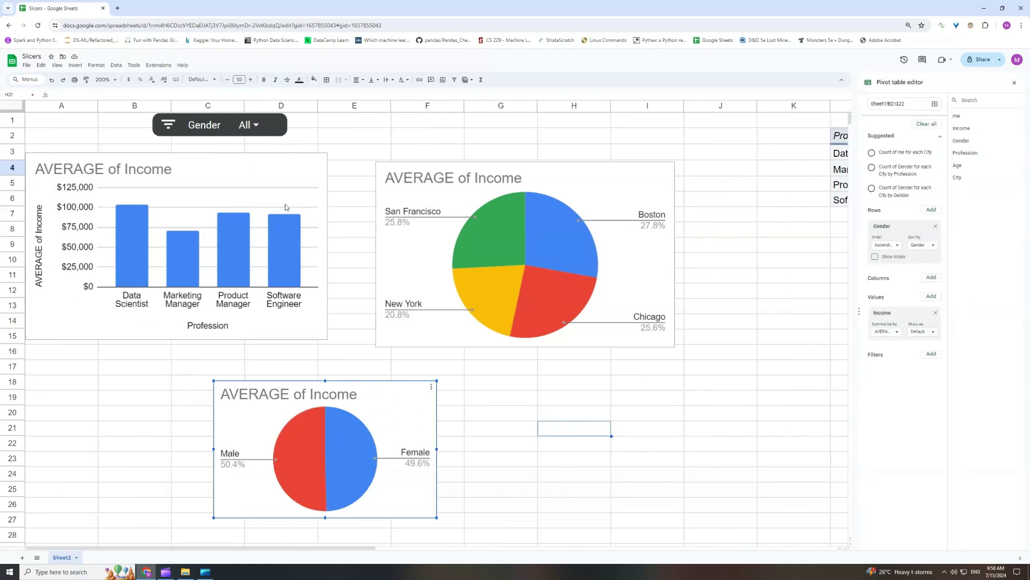
{"action": "left_click_drag", "start_coordinate": [374, 388], "coordinate": [392, 395]}
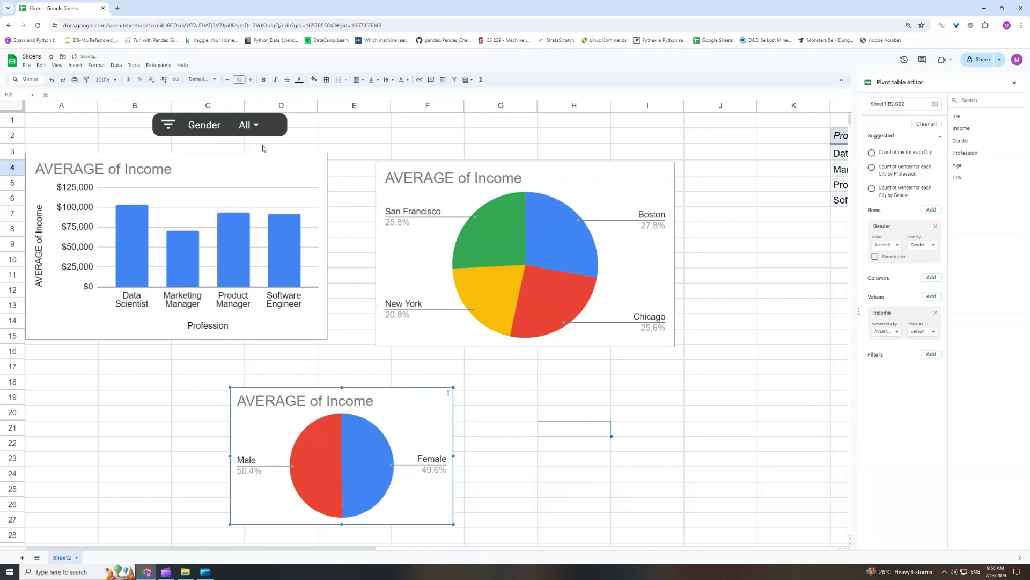
- Filter the three charts to Male only by deselecting Female in the Gender slicer
{"action": "left_click", "coordinate": [248, 125]}
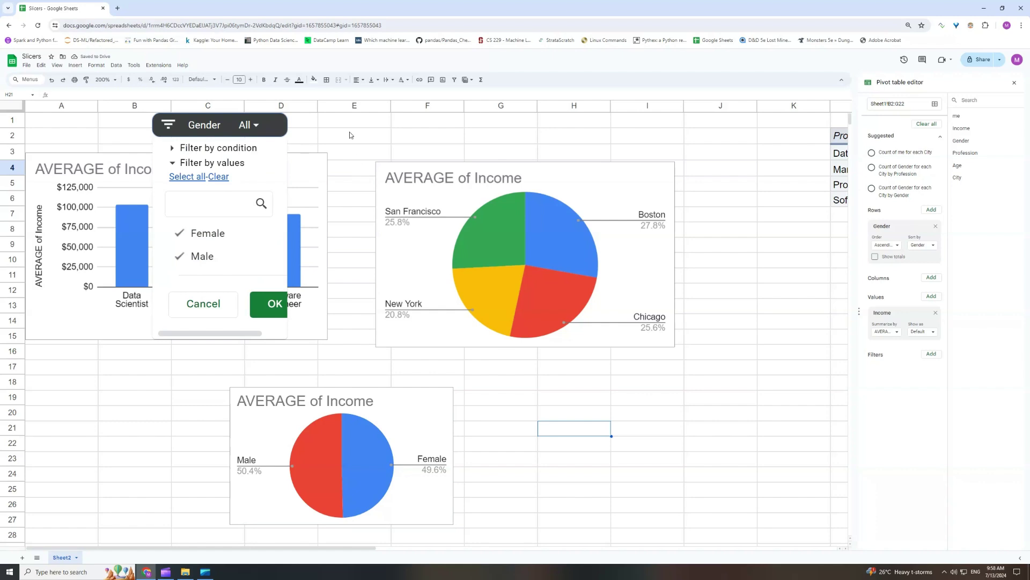
{"action": "left_click", "coordinate": [225, 237]}
{"action": "left_click", "coordinate": [274, 304]}
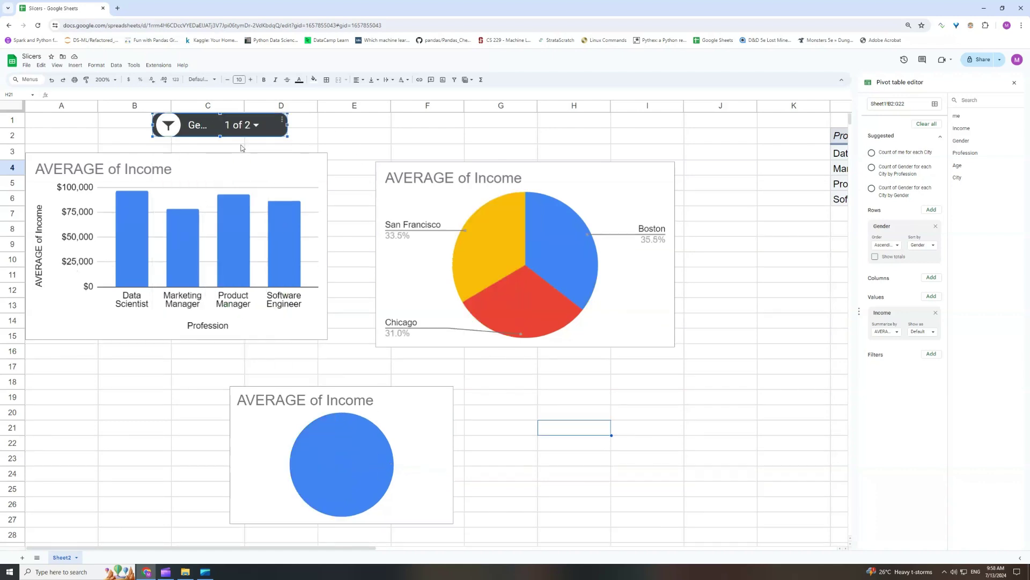
- Switch the Gender slicer to Female only by reselecting Female and deselecting Male
{"action": "left_click", "coordinate": [240, 125]}
{"action": "left_click", "coordinate": [207, 256]}
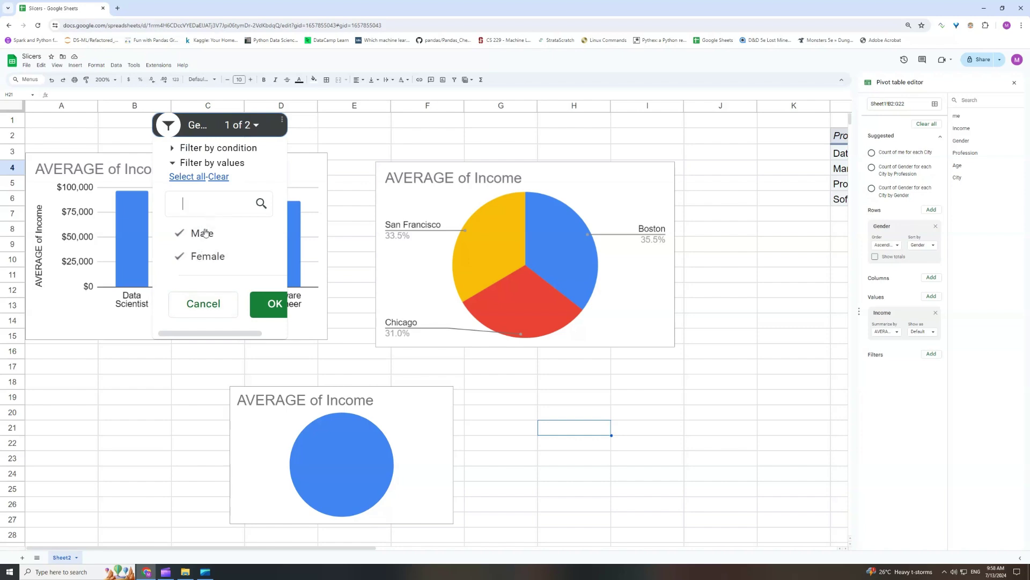
{"action": "left_click", "coordinate": [272, 306]}
{"action": "left_click", "coordinate": [247, 125]}
{"action": "left_click", "coordinate": [204, 256]}
{"action": "key", "text": "Return"}
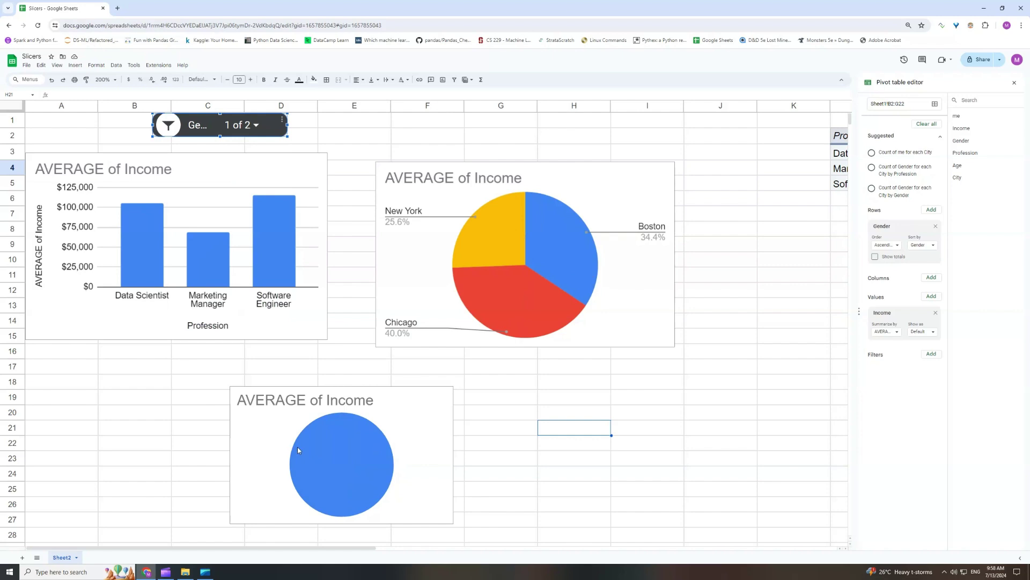
- Reselect Male in the Gender slicer so that the charts include both genders
{"action": "left_click", "coordinate": [247, 125]}
{"action": "left_click", "coordinate": [226, 256]}
{"action": "left_click", "coordinate": [272, 304]}
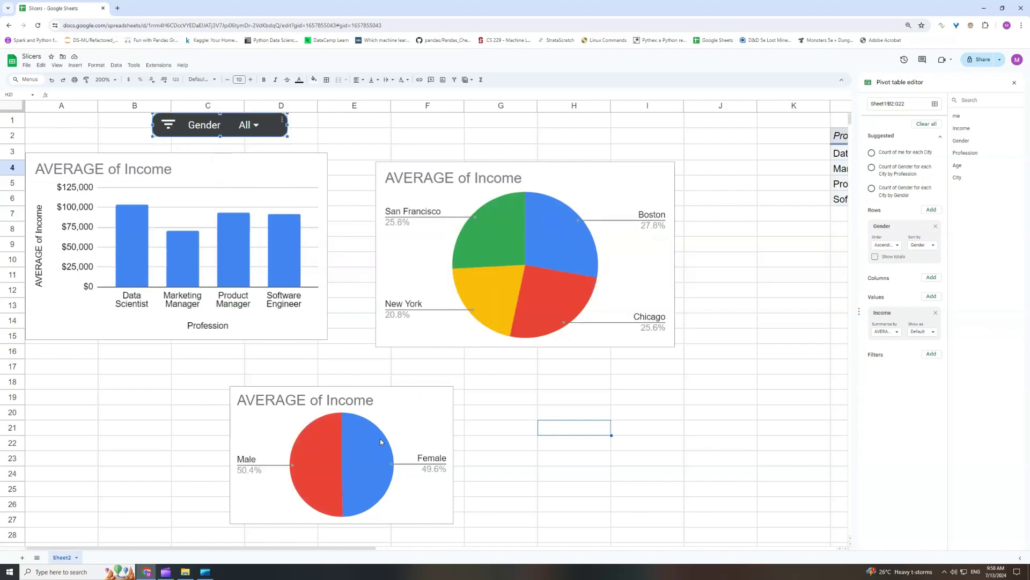
- Reposition the Gender pie chart below the Profession bar chart, around rows 18 to 26
{"action": "left_click_drag", "start_coordinate": [404, 407], "coordinate": [406, 413]}
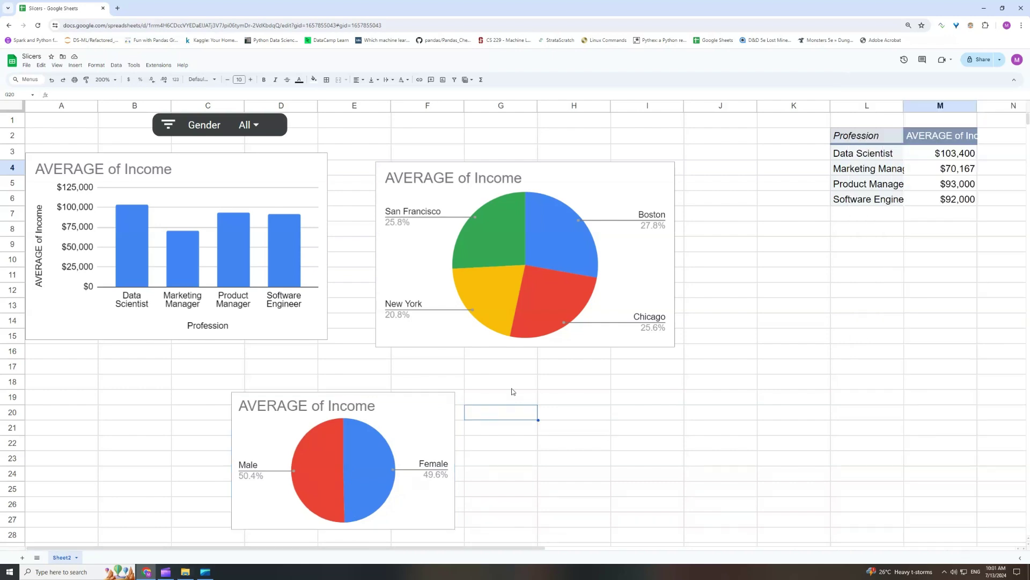
{"action": "left_click", "coordinate": [420, 407]}
{"action": "left_click_drag", "start_coordinate": [423, 394], "coordinate": [414, 361]}
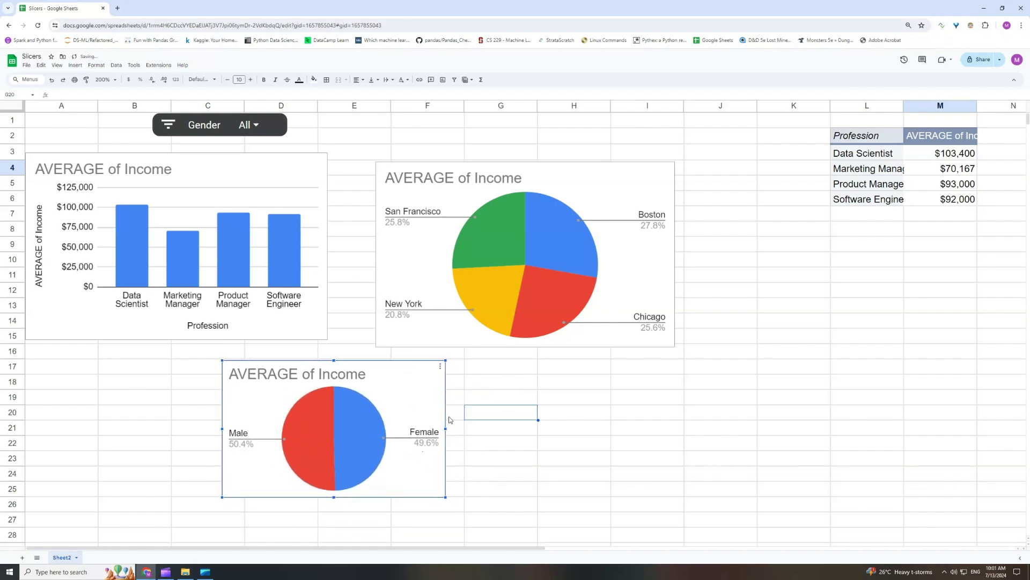
{"action": "left_click", "coordinate": [230, 136]}
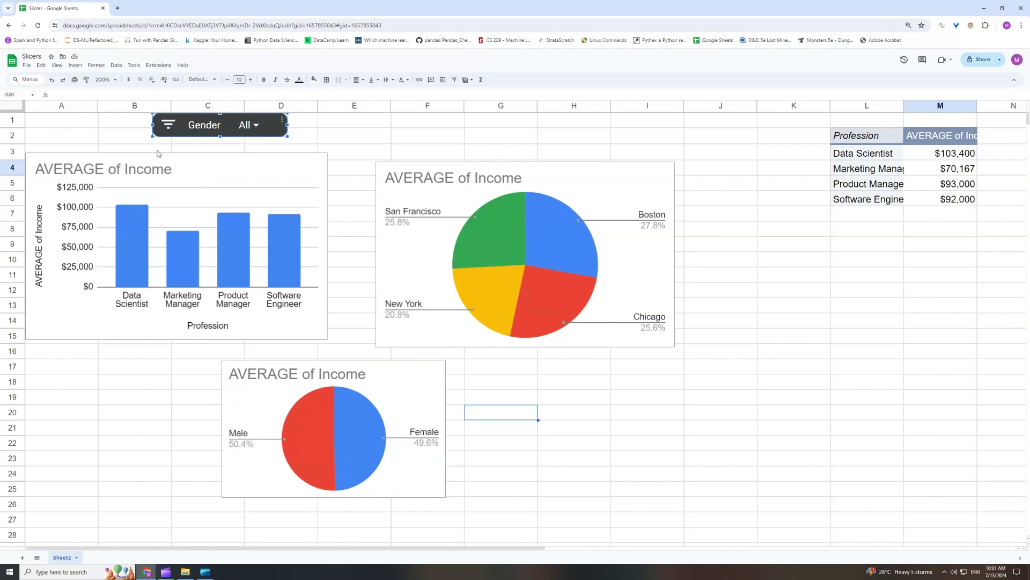
{"action": "left_click", "coordinate": [407, 383]}
{"action": "left_click_drag", "start_coordinate": [396, 373], "coordinate": [356, 382]}
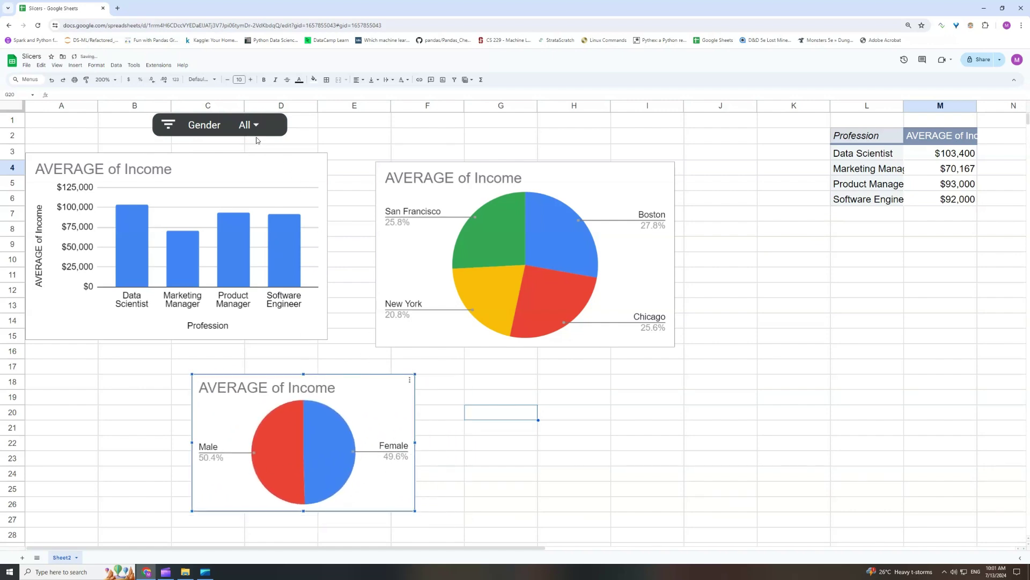
{"action": "left_click", "coordinate": [221, 129]}
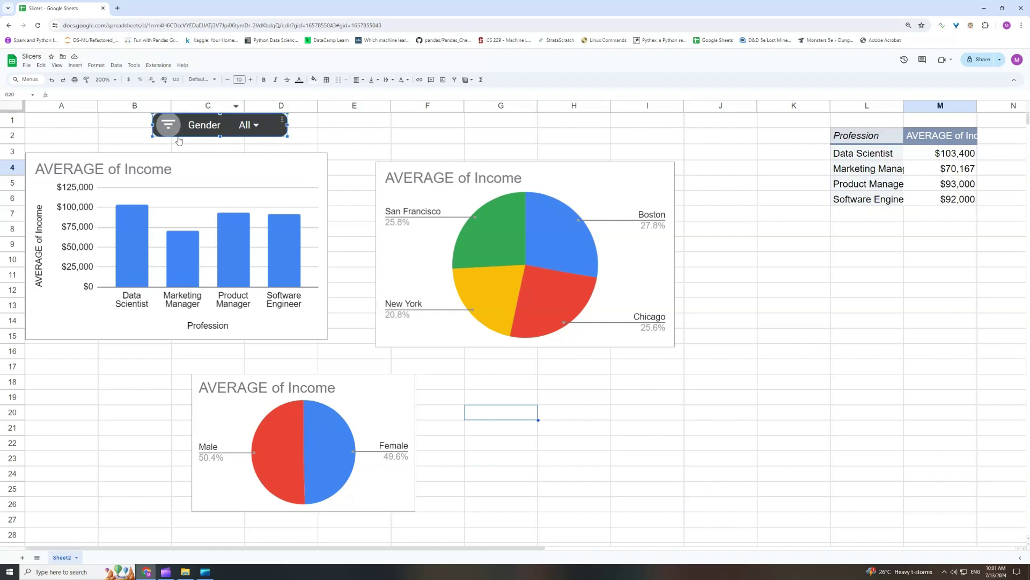
{"action": "left_click", "coordinate": [350, 386]}
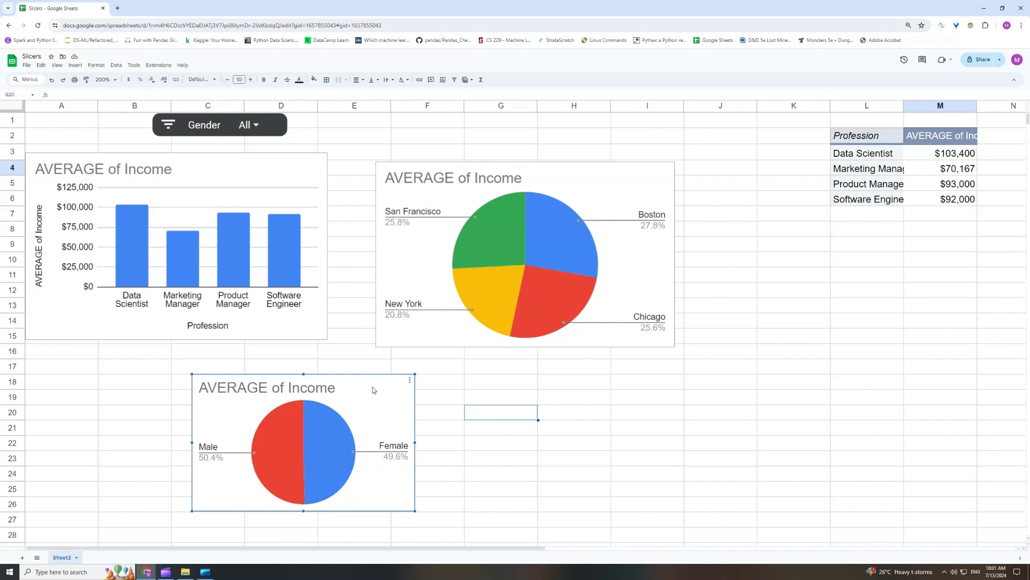
{"action": "left_click", "coordinate": [346, 346]}
{"action": "left_click", "coordinate": [360, 392]}
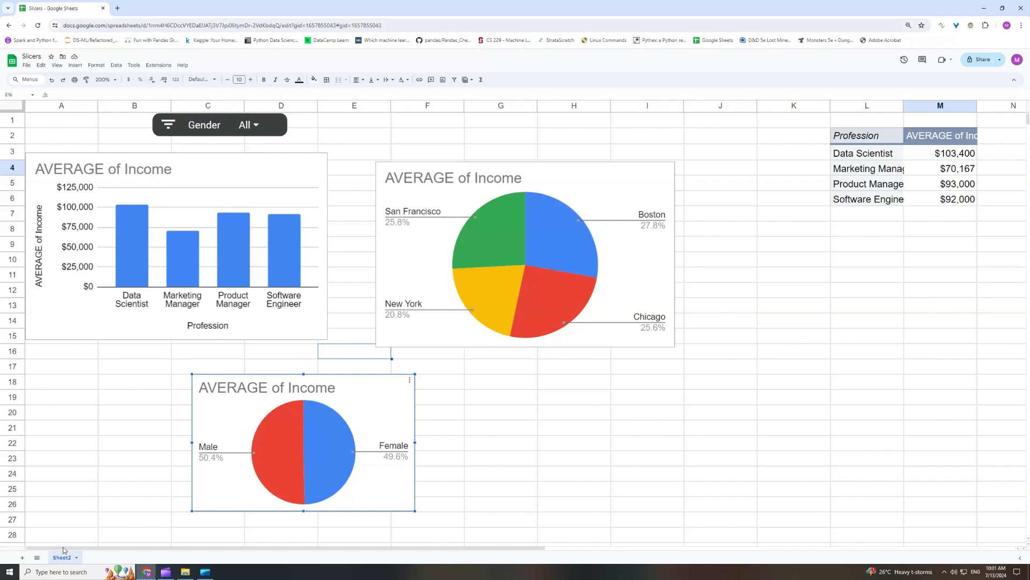
- Unhide Sheet1 and highlight its source table B2:G22
{"action": "left_click", "coordinate": [76, 558]}
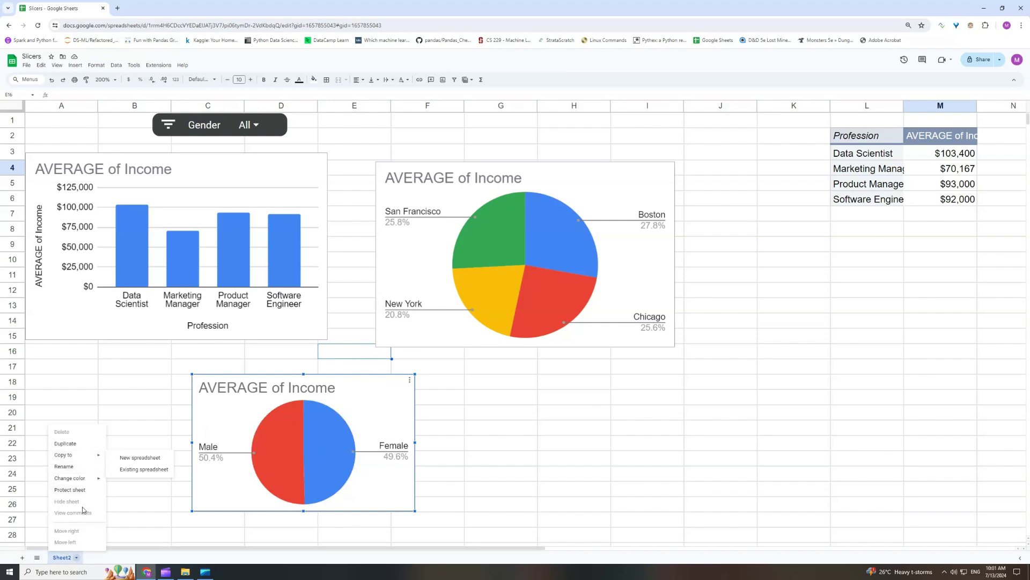
{"action": "key", "text": "Escape"}
{"action": "left_click", "coordinate": [57, 65]}
{"action": "mouse_move", "coordinate": [76, 131]}
{"action": "left_click", "coordinate": [195, 132]}
{"action": "left_click_drag", "start_coordinate": [132, 138], "coordinate": [418, 444]}
{"action": "left_click", "coordinate": [493, 400]}
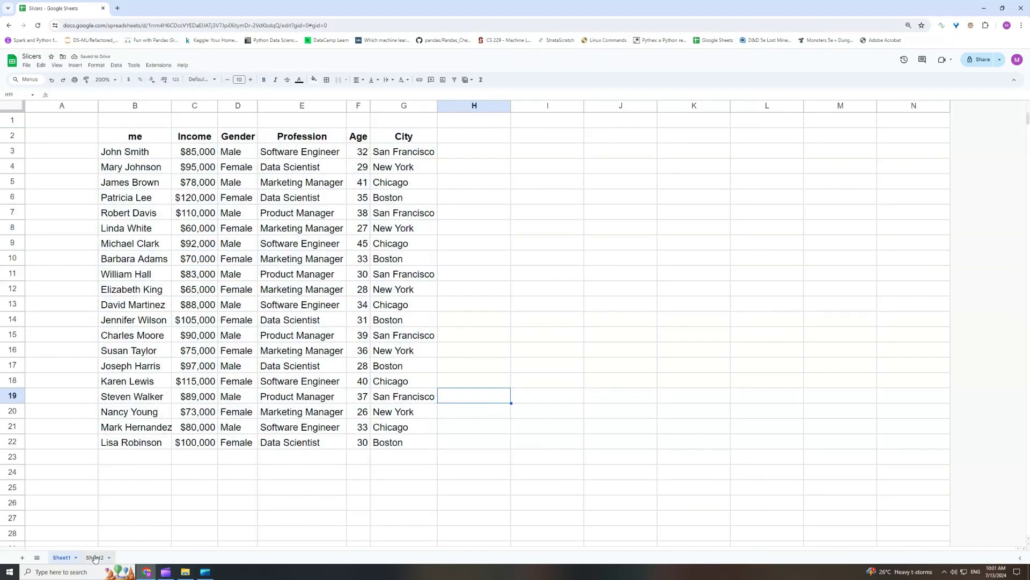
{"action": "left_click_drag", "start_coordinate": [132, 139], "coordinate": [408, 445]}
{"action": "left_click", "coordinate": [552, 259]}
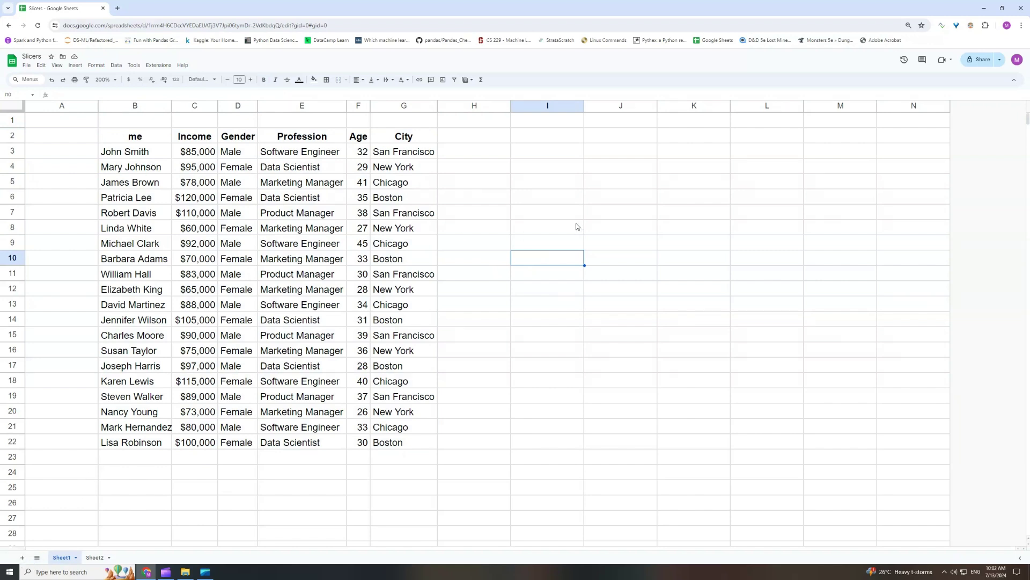
- Enter a reference to B2 in cell J2 of Sheet1 and fill it across to N2
{"action": "left_click", "coordinate": [638, 140]}
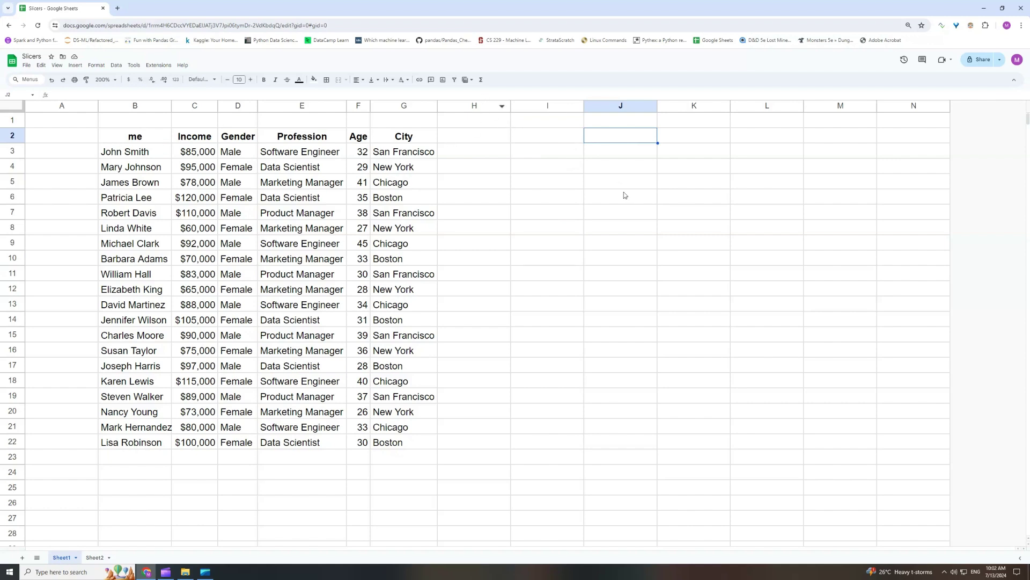
{"action": "type", "text": "="}
{"action": "left_click", "coordinate": [146, 140]}
{"action": "key", "text": "Return"}
{"action": "left_click", "coordinate": [627, 136]}
{"action": "left_click_drag", "start_coordinate": [655, 143], "coordinate": [912, 145]}
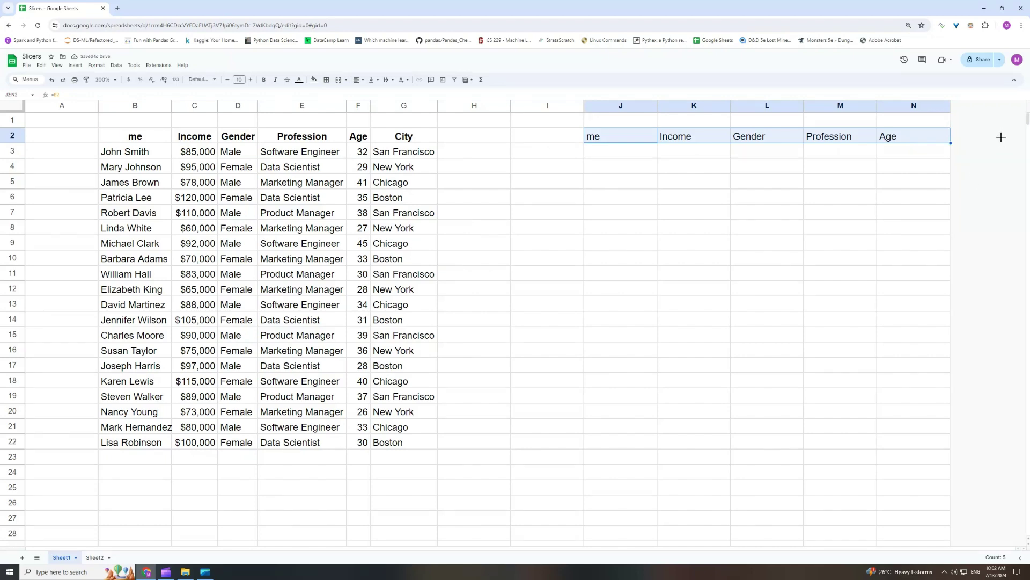
- Insert one column to the right of column N and extend the header references to O2
{"action": "left_click", "coordinate": [941, 107]}
{"action": "right_click", "coordinate": [921, 105]}
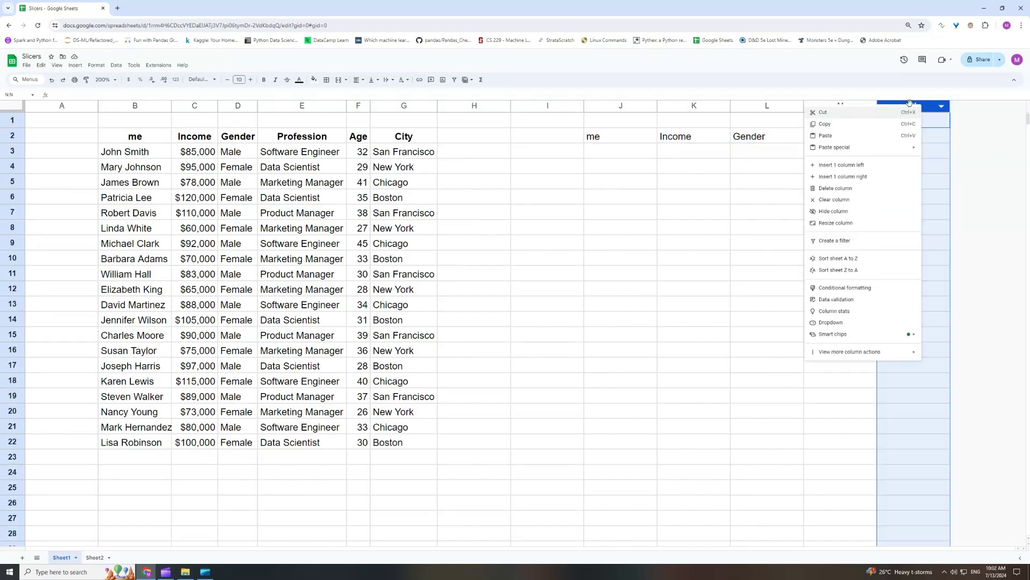
{"action": "left_click", "coordinate": [871, 177]}
{"action": "left_click", "coordinate": [922, 138]}
{"action": "left_click_drag", "start_coordinate": [949, 143], "coordinate": [987, 143]}
- Fill the J2:O2 references down so they mirror every row of the source table
{"action": "left_click_drag", "start_coordinate": [618, 138], "coordinate": [796, 292]}
{"action": "scroll", "coordinate": [809, 247], "scroll_direction": "up", "scroll_amount": 12}
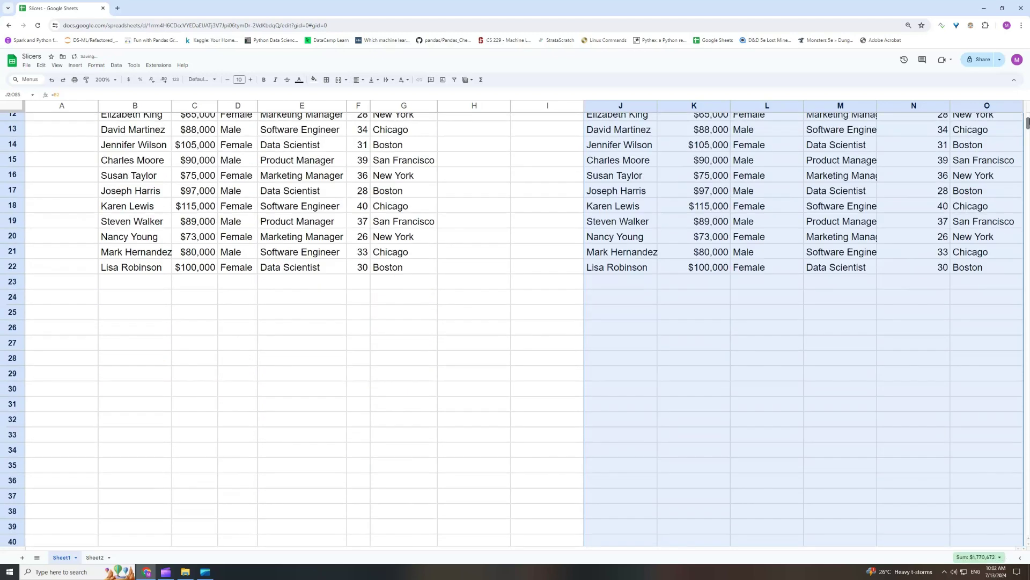
{"action": "left_click", "coordinate": [615, 458]}
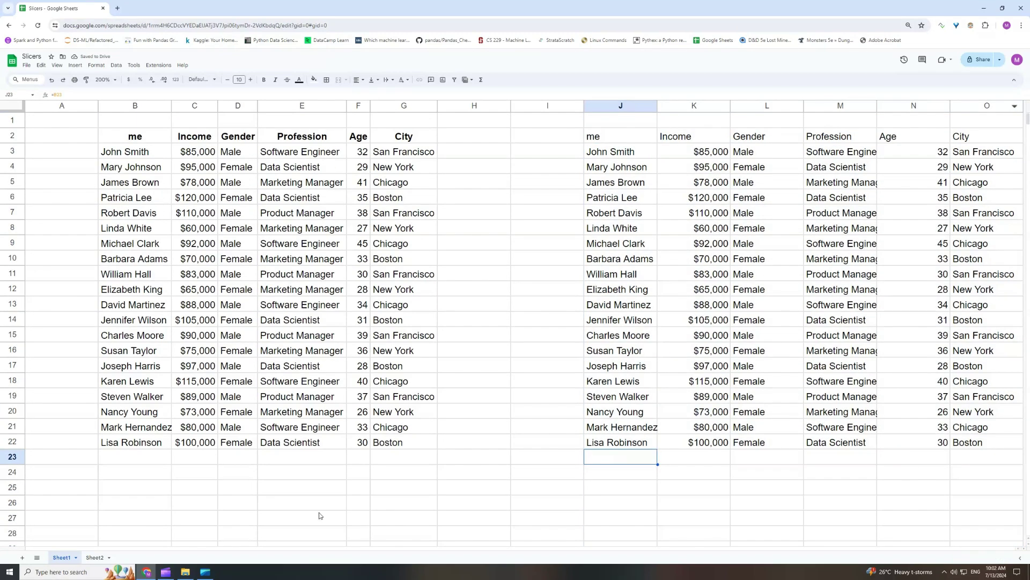
- Create a pivot table from the linked copy Sheet1 J2:O22 on the existing Sheet2 at U2
{"action": "left_click_drag", "start_coordinate": [617, 137], "coordinate": [966, 441]}
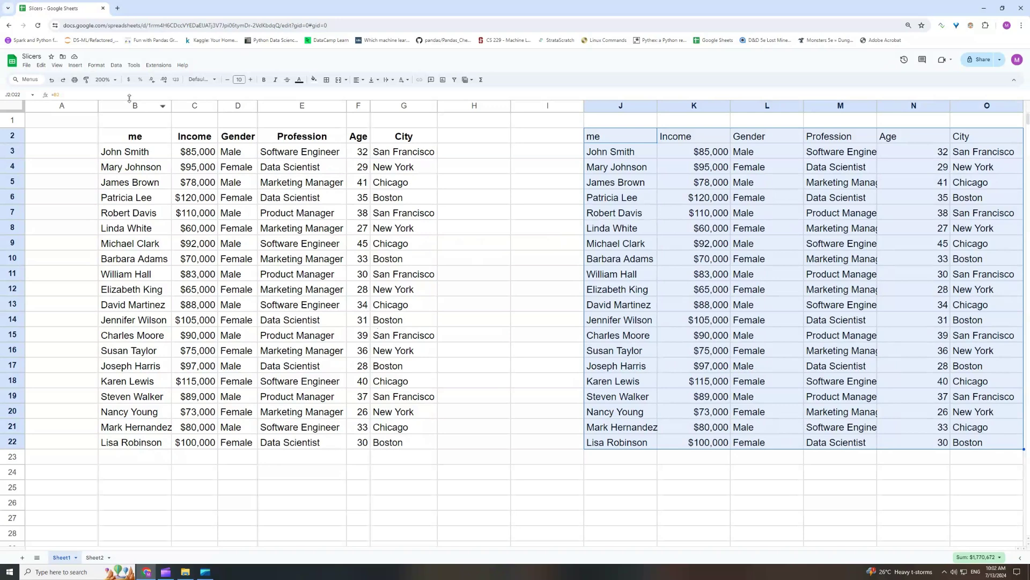
{"action": "left_click", "coordinate": [76, 65]}
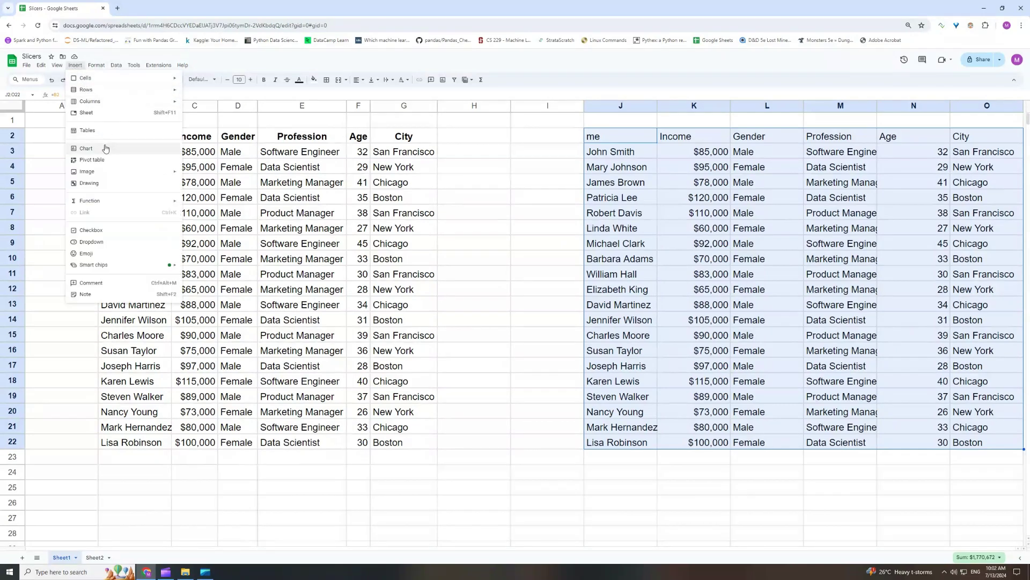
{"action": "left_click", "coordinate": [91, 160]}
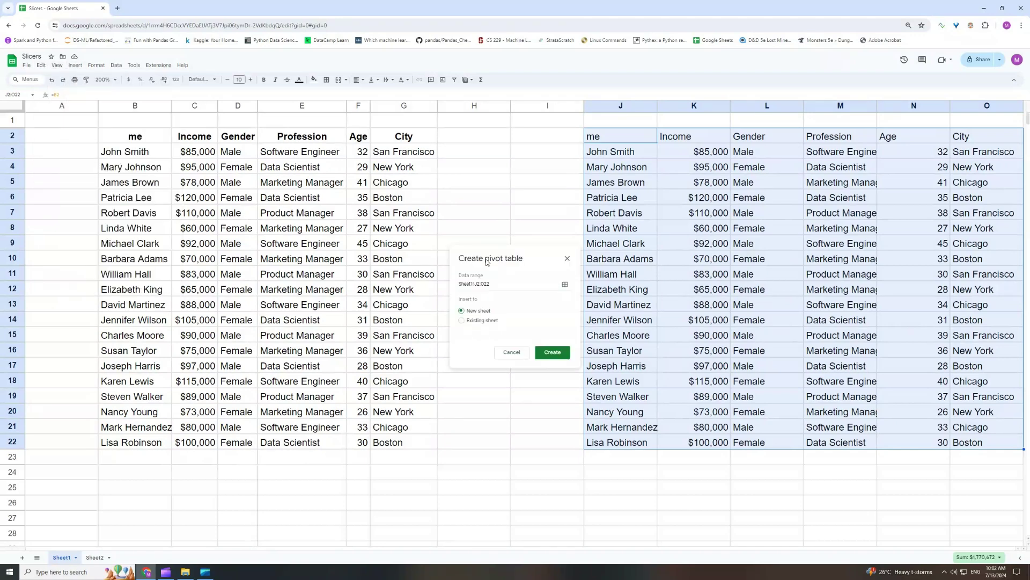
{"action": "left_click", "coordinate": [471, 321]}
{"action": "left_click", "coordinate": [563, 338]}
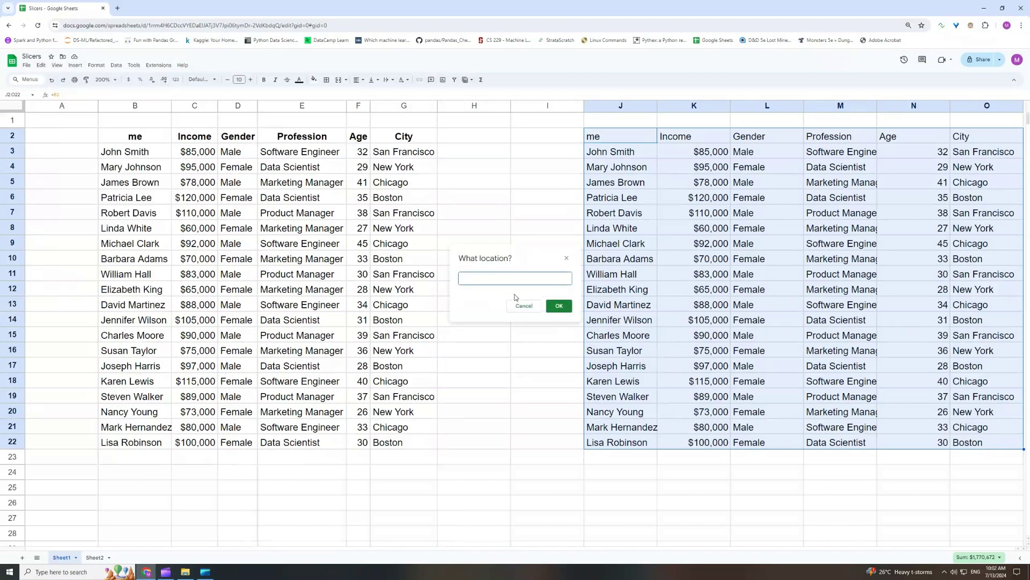
{"action": "left_click", "coordinate": [94, 557]}
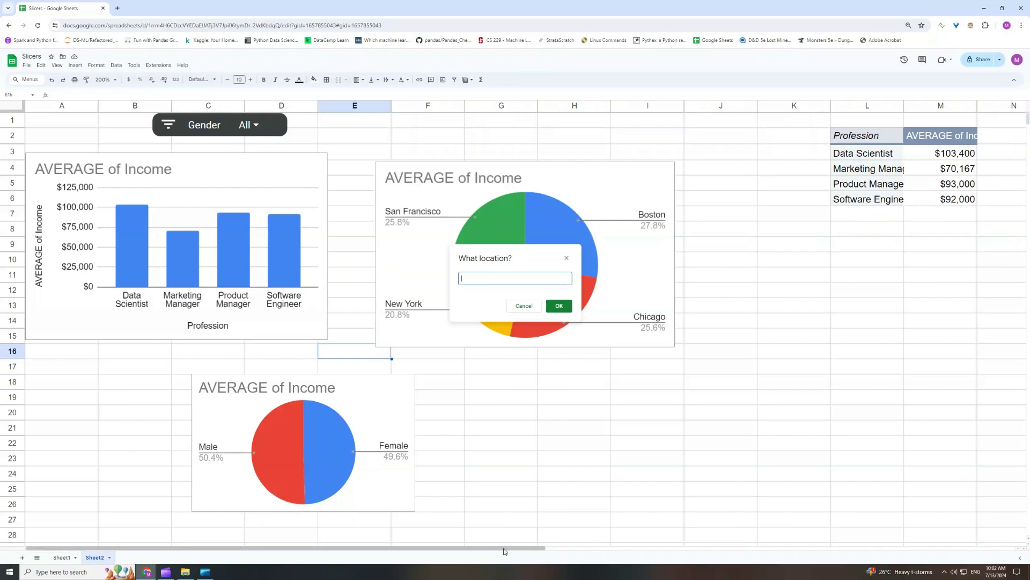
{"action": "scroll", "coordinate": [762, 540], "scroll_direction": "right", "scroll_amount": 5}
{"action": "left_click", "coordinate": [625, 137]}
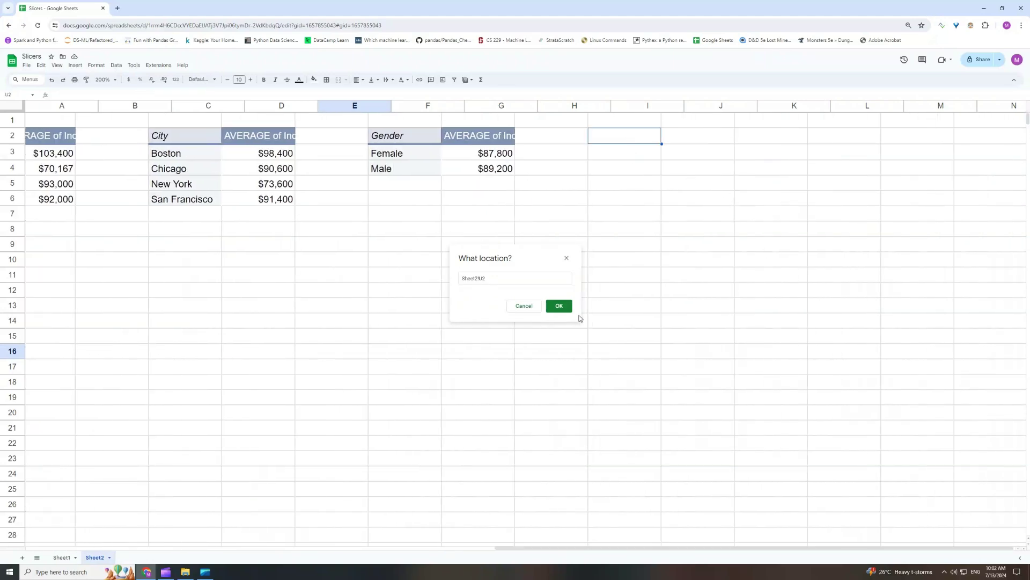
{"action": "left_click", "coordinate": [560, 305]}
{"action": "left_click", "coordinate": [553, 358]}
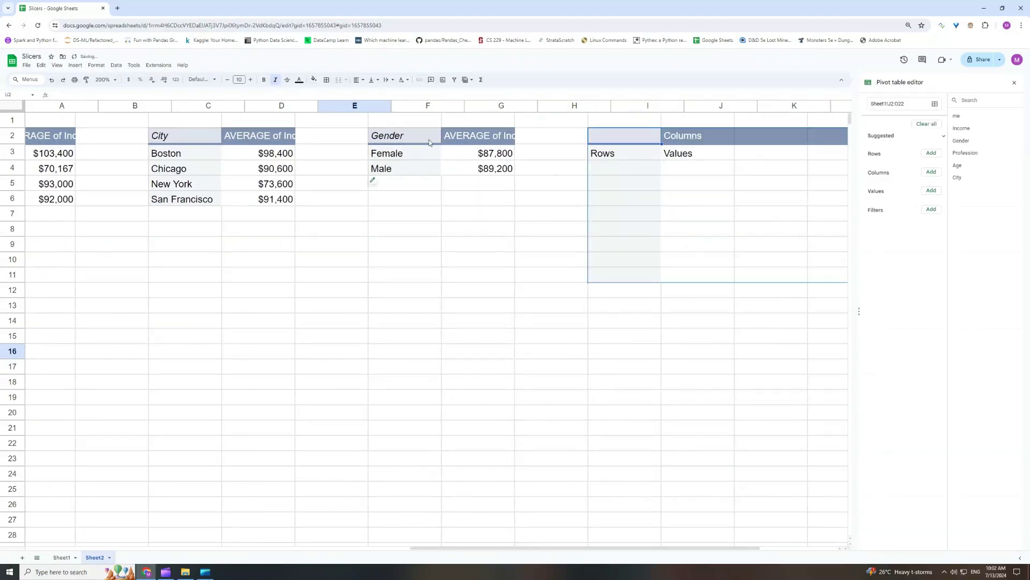
- Delete the old Gender pivot table at R2:S4
{"action": "left_click", "coordinate": [459, 159]}
{"action": "key", "text": "Delete"}
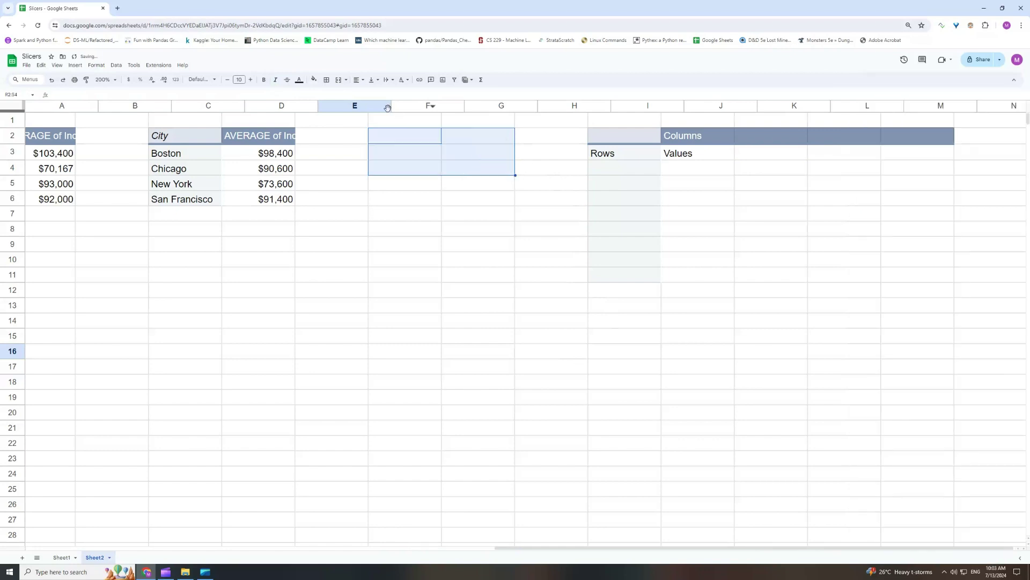
- Set Gender as rows and Income as values in the new pivot table at U2, and hide its totals
{"action": "left_click", "coordinate": [717, 259]}
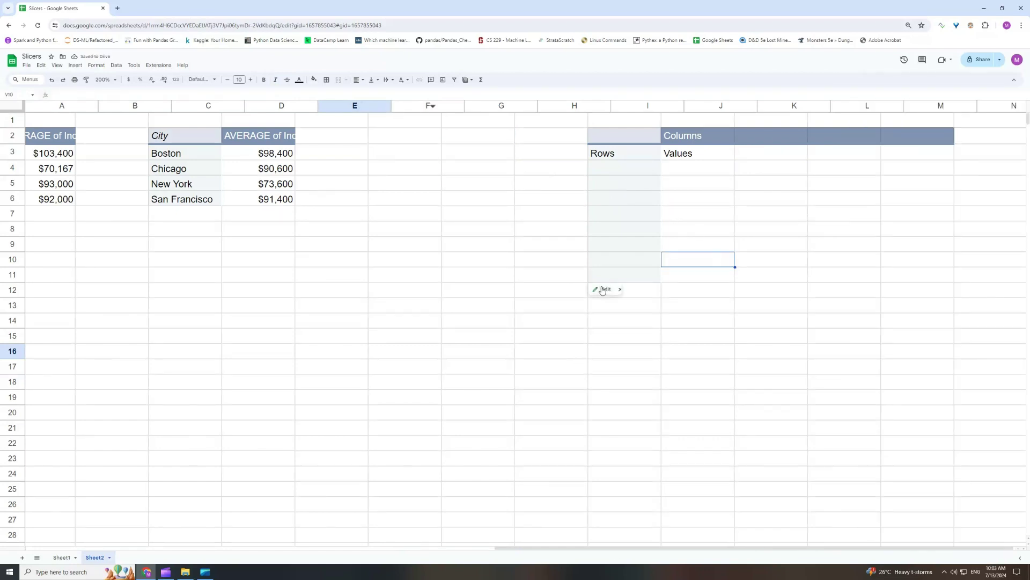
{"action": "left_click", "coordinate": [593, 288]}
{"action": "left_click_drag", "start_coordinate": [488, 552], "coordinate": [565, 553]}
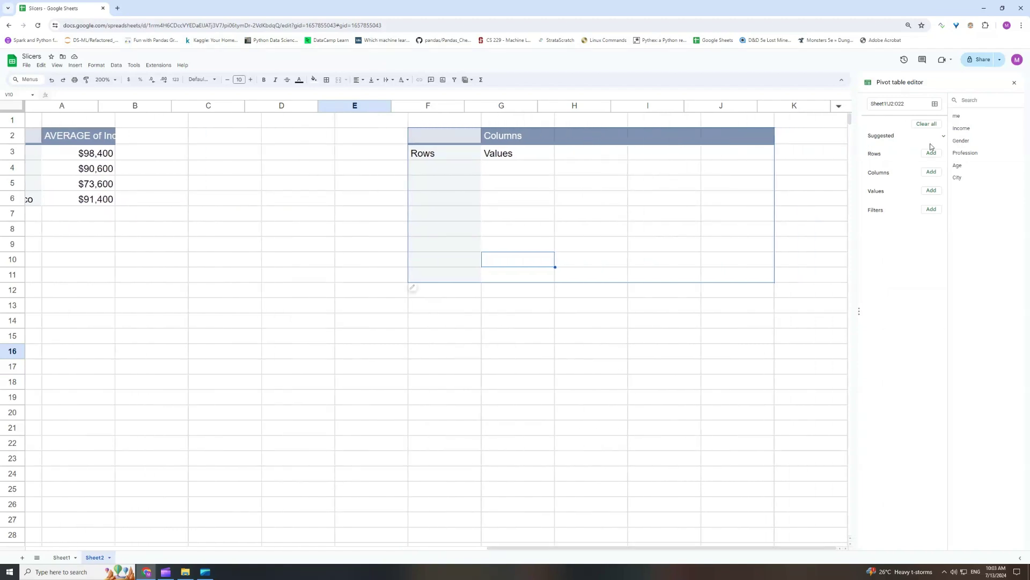
{"action": "left_click_drag", "start_coordinate": [961, 140], "coordinate": [873, 168]}
{"action": "left_click_drag", "start_coordinate": [962, 128], "coordinate": [886, 259]}
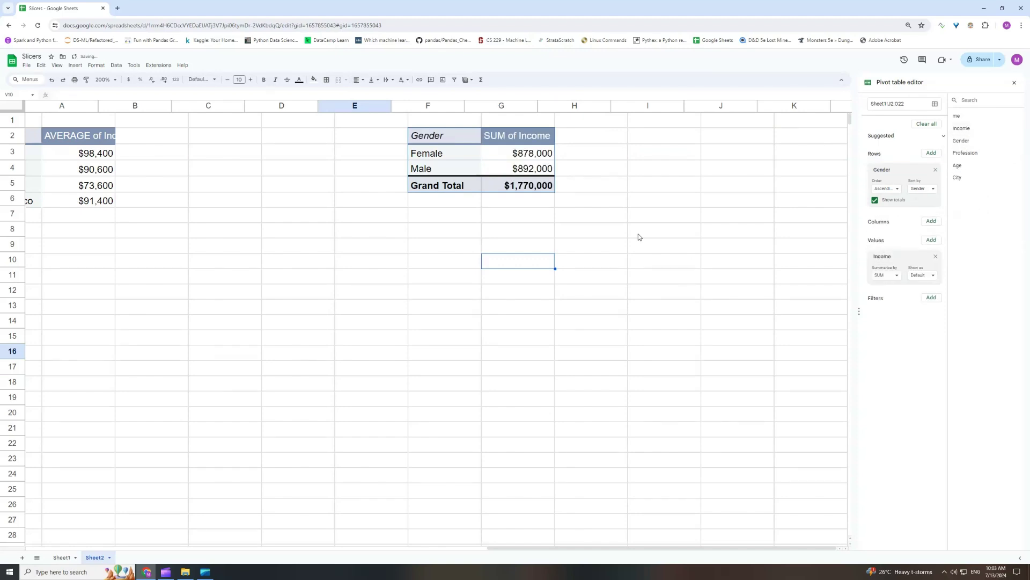
{"action": "left_click", "coordinate": [875, 200]}
- Insert a pie chart from the new Gender pivot table U2:V4 and move it over to the dashboard charts
{"action": "left_click_drag", "start_coordinate": [440, 137], "coordinate": [531, 173]}
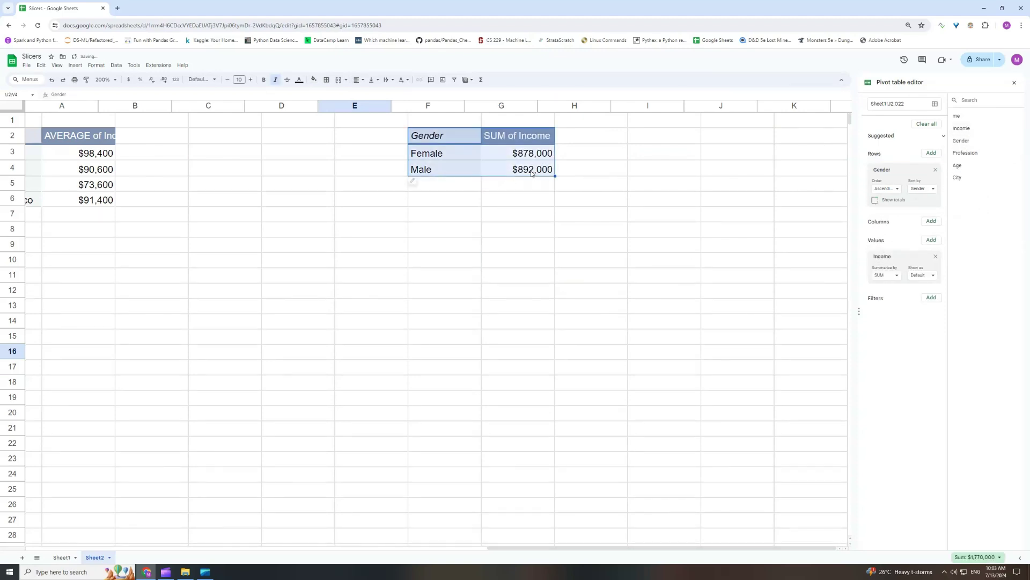
{"action": "left_click", "coordinate": [80, 66]}
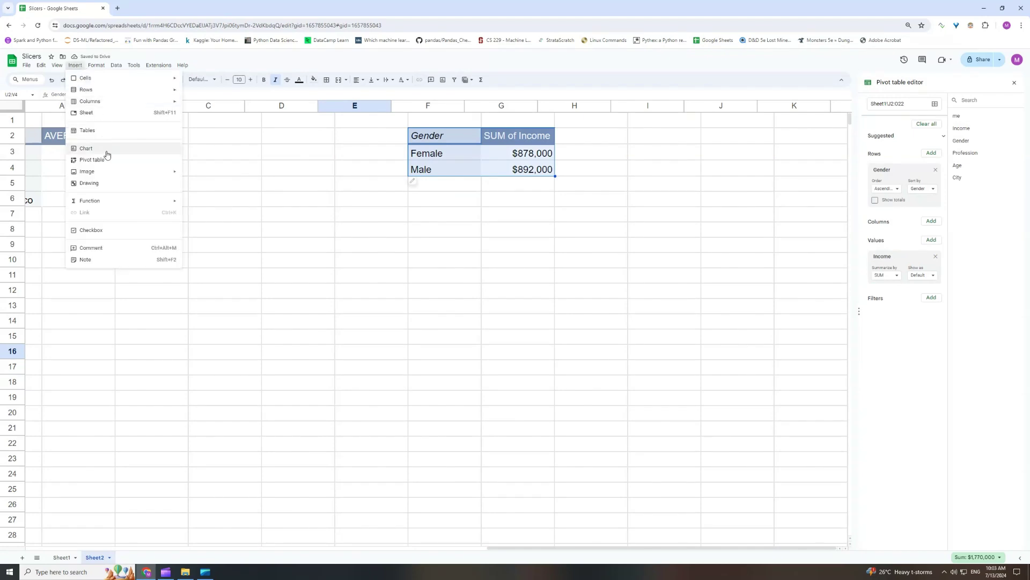
{"action": "left_click", "coordinate": [106, 149]}
{"action": "left_click_drag", "start_coordinate": [736, 269], "coordinate": [285, 268]}
{"action": "left_click_drag", "start_coordinate": [551, 550], "coordinate": [312, 550]}
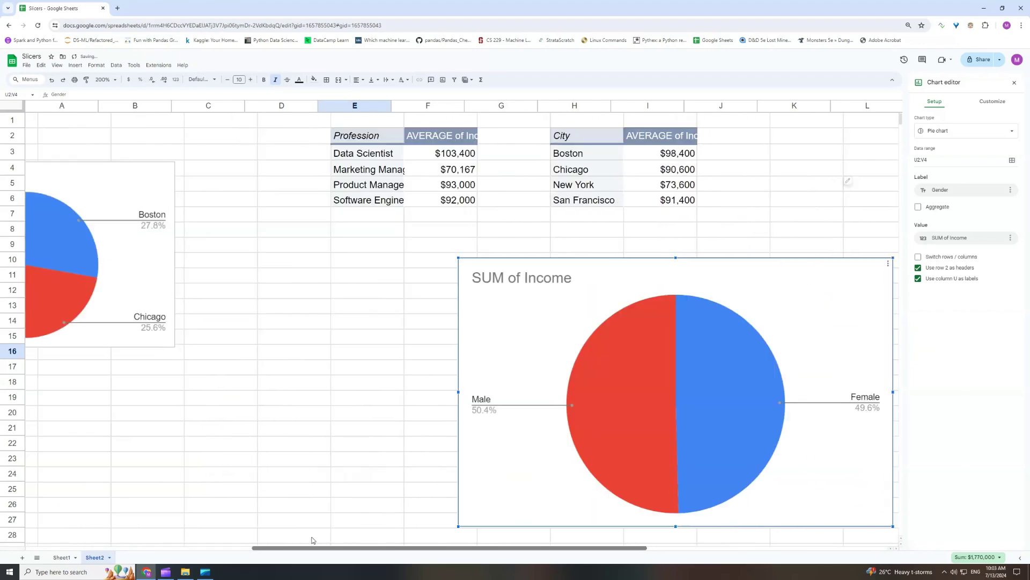
{"action": "left_click_drag", "start_coordinate": [733, 273], "coordinate": [374, 288]}
{"action": "scroll", "coordinate": [316, 369], "scroll_direction": "left", "scroll_amount": 6}
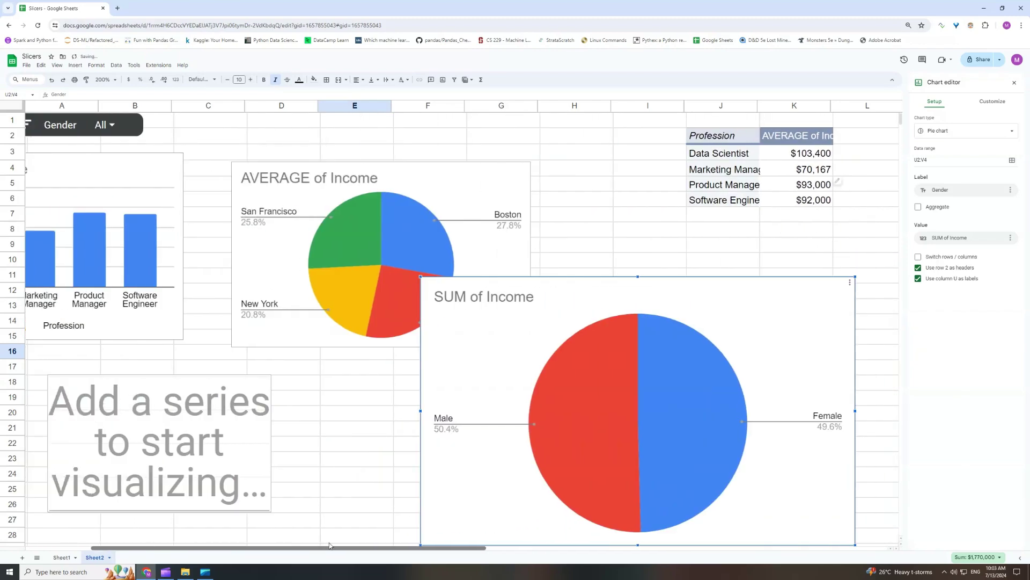
- Delete the old Gender pie chart that has lost its data
{"action": "left_click", "coordinate": [316, 397]}
{"action": "mouse_move", "coordinate": [255, 440]}
{"action": "left_mouse_down"}
{"action": "mouse_move", "coordinate": [320, 398]}
{"action": "mouse_move", "coordinate": [247, 427]}
{"action": "left_mouse_up"}
{"action": "key", "text": "Delete"}
- Shrink the new SUM of Income pie chart and place it below the Profession bar chart, around rows 16 to 26
{"action": "left_click", "coordinate": [749, 282]}
{"action": "left_click_drag", "start_coordinate": [746, 283], "coordinate": [379, 395]}
{"action": "left_click_drag", "start_coordinate": [241, 429], "coordinate": [253, 372]}
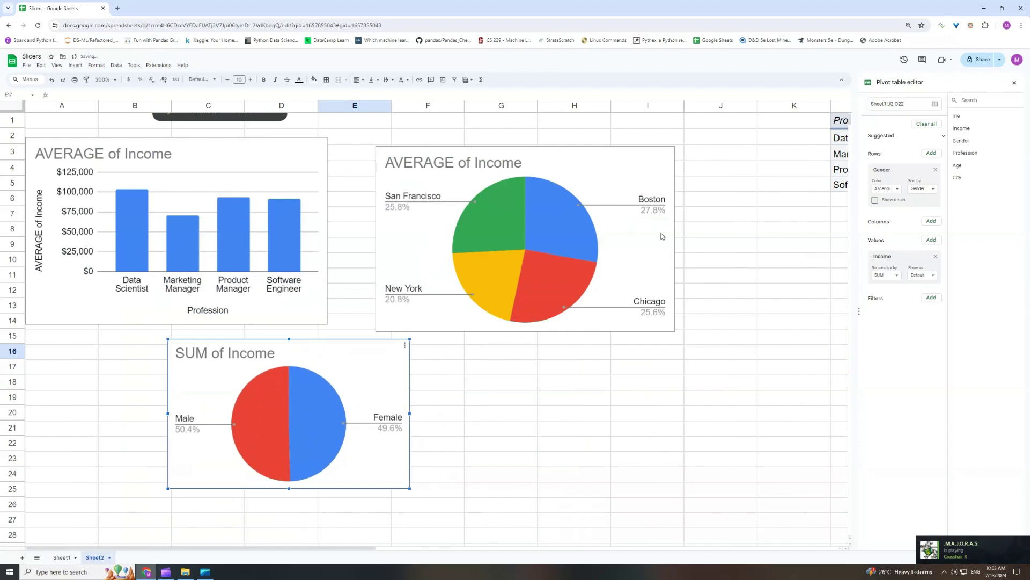
- Filter the Gender slicer to Male only to test its effect on the three charts
{"action": "scroll", "coordinate": [727, 202], "scroll_direction": "up", "scroll_amount": 1}
{"action": "left_click", "coordinate": [248, 124]}
{"action": "left_click", "coordinate": [209, 236]}
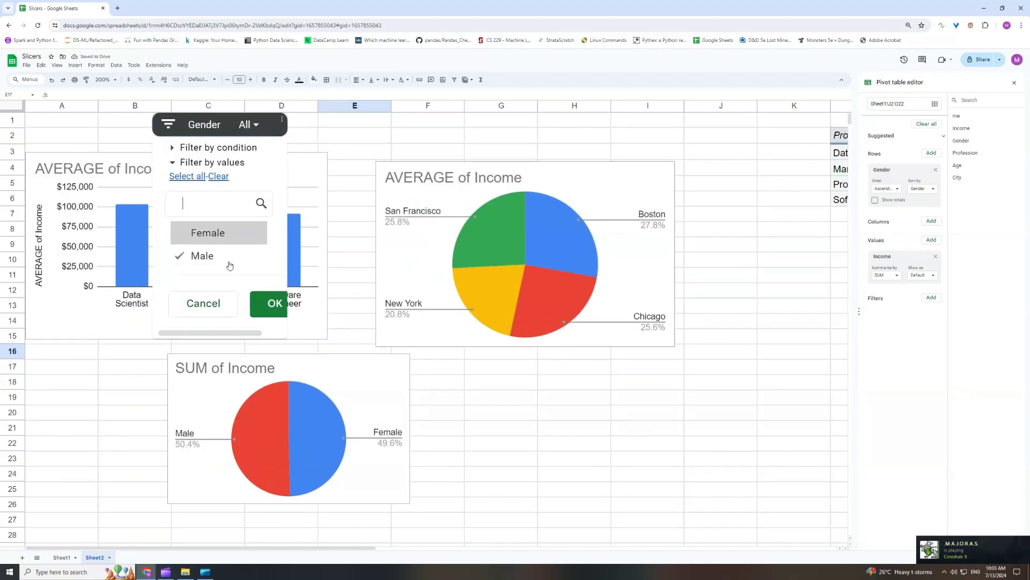
{"action": "left_click", "coordinate": [268, 303]}
- Switch the Gender slicer to show Female only
{"action": "left_click", "coordinate": [241, 125]}
{"action": "left_click", "coordinate": [209, 255]}
{"action": "left_click", "coordinate": [210, 236]}
{"action": "left_click", "coordinate": [268, 303]}
- Reselect Male in the Gender slicer so that both genders are included again
{"action": "left_click", "coordinate": [241, 125]}
{"action": "left_click", "coordinate": [209, 253]}
{"action": "key", "text": "Return"}
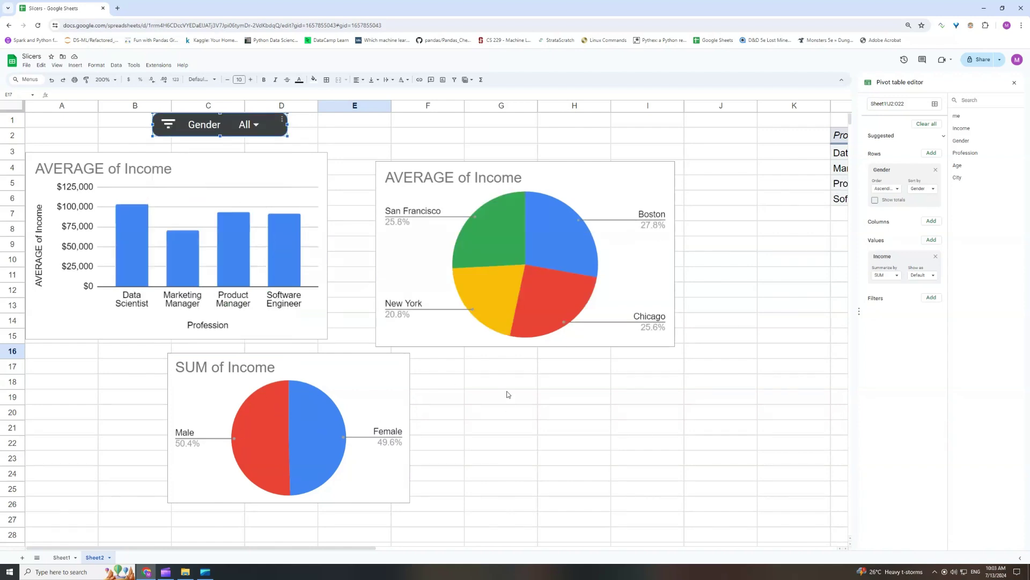
{"action": "left_click", "coordinate": [555, 457]}
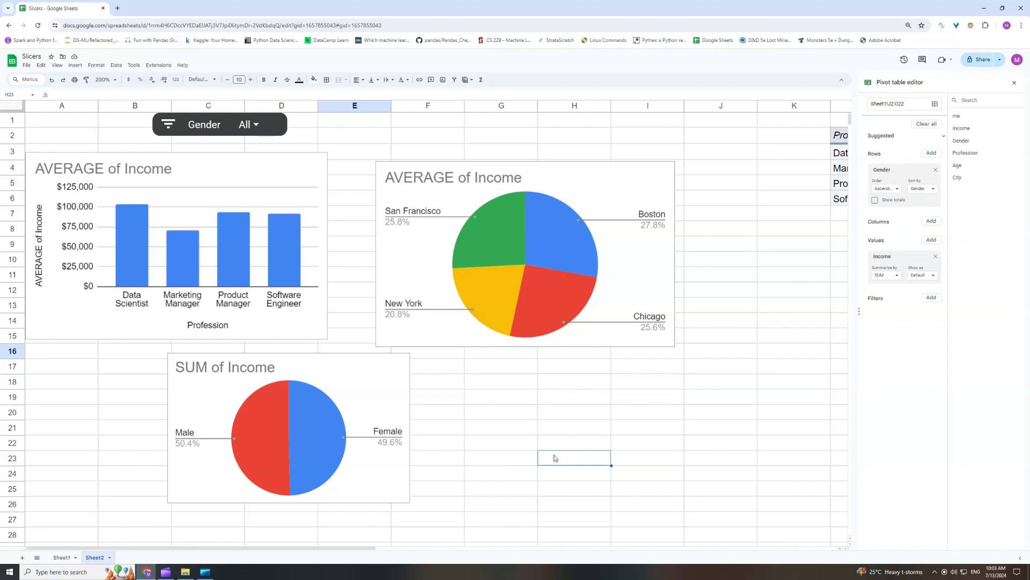
- Check the Profession pivot table's source range against the original data in B2:G22 on Sheet1, and return to Sheet2
{"action": "left_click", "coordinate": [228, 131]}
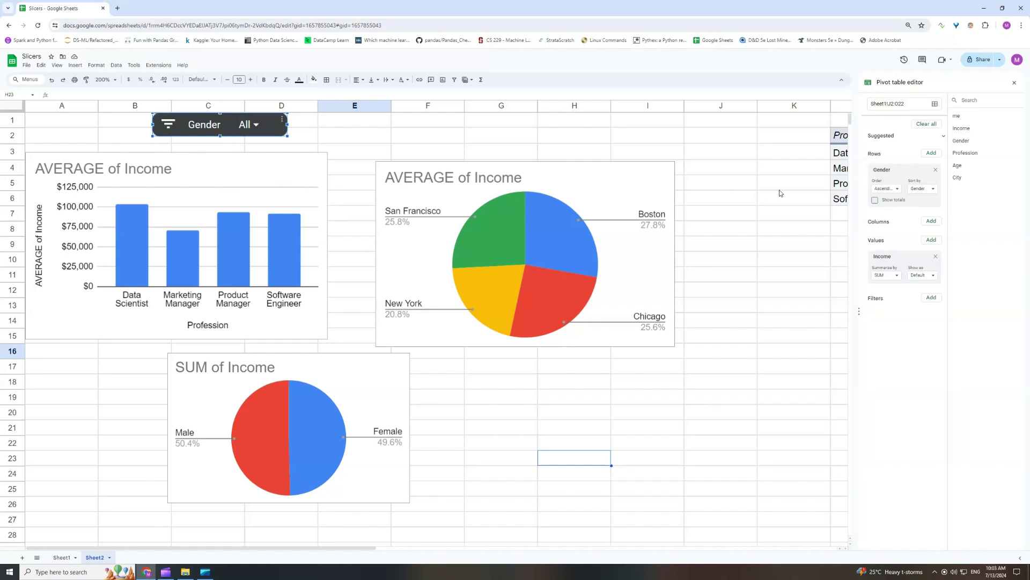
{"action": "left_click", "coordinate": [723, 152]}
{"action": "left_click", "coordinate": [818, 156]}
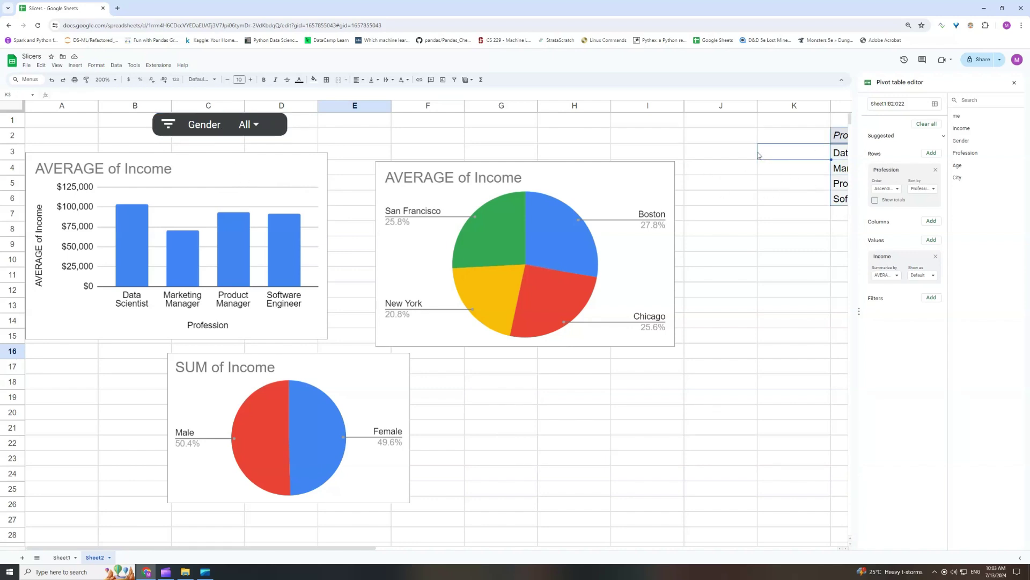
{"action": "left_click", "coordinate": [843, 171]}
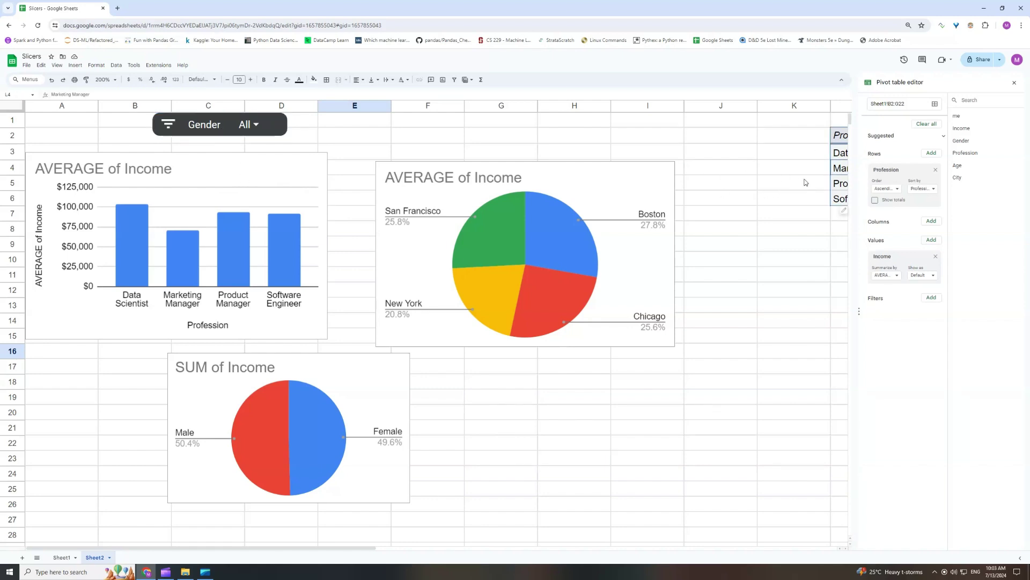
{"action": "left_click", "coordinate": [62, 557]}
{"action": "left_click_drag", "start_coordinate": [135, 136], "coordinate": [407, 442]}
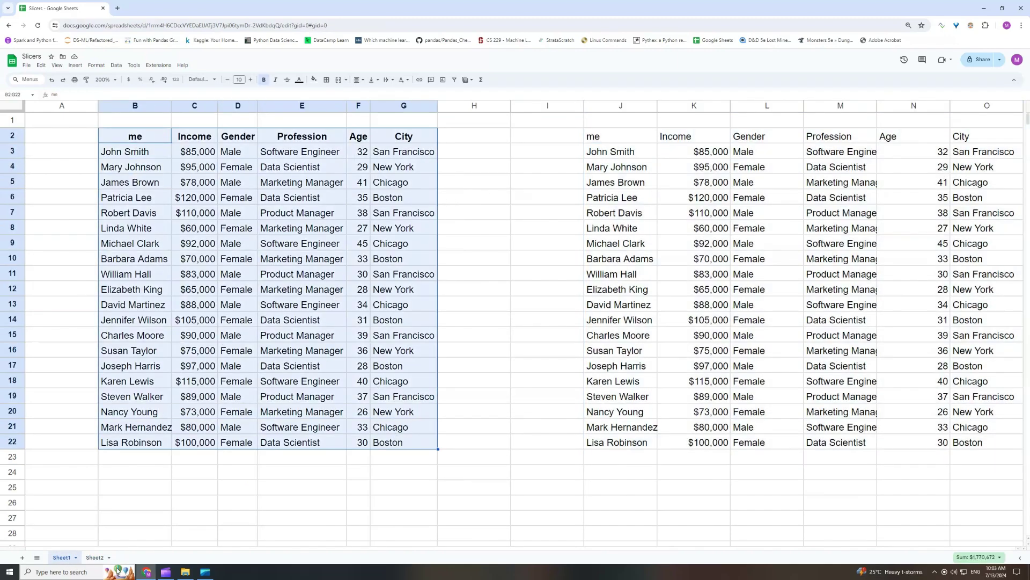
{"action": "left_click", "coordinate": [95, 558]}
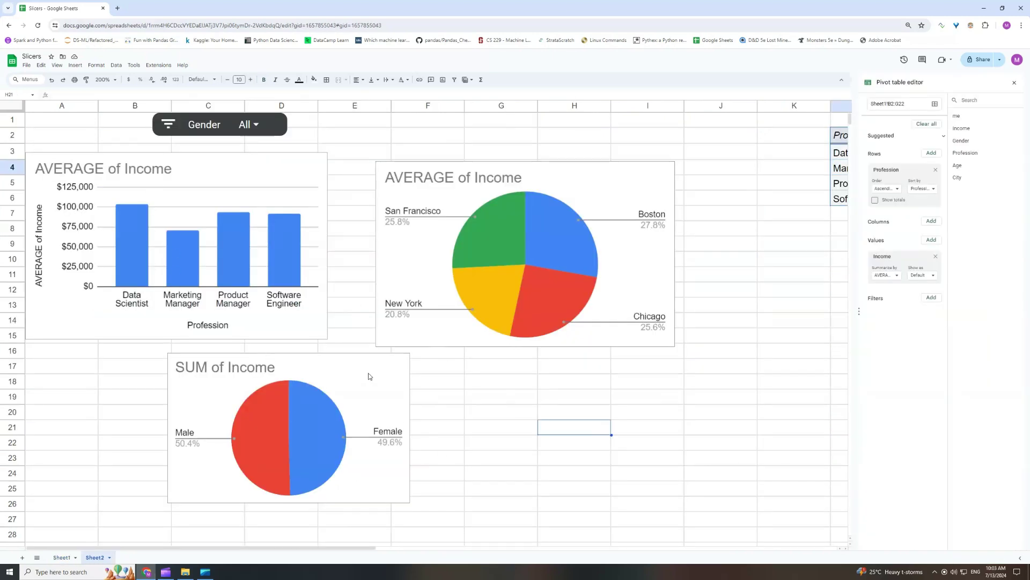
- Move the SUM of Income pie chart slightly down and to the right, around rows 18 to 27
{"action": "left_click_drag", "start_coordinate": [369, 376], "coordinate": [403, 396]}
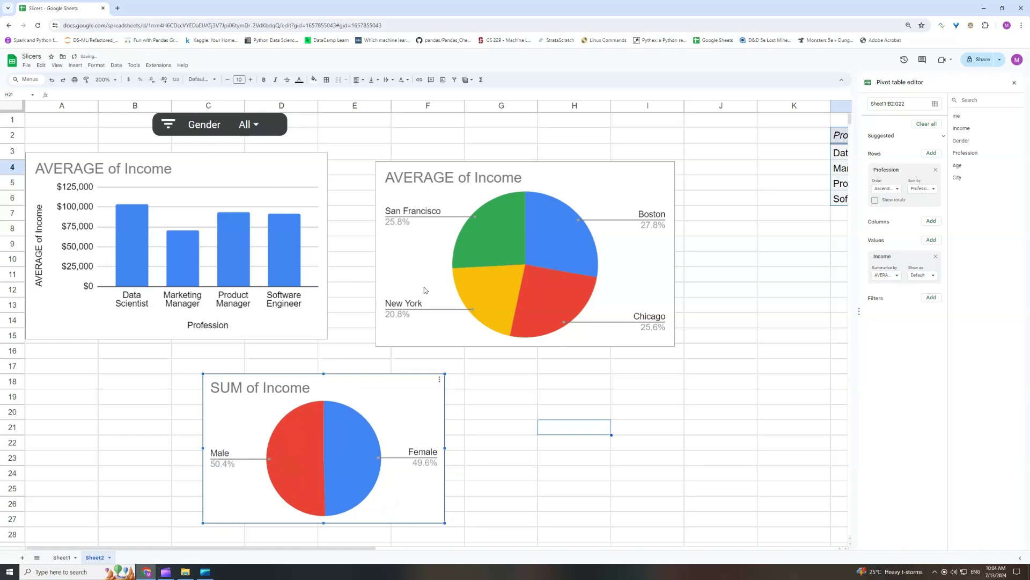
{"action": "left_click", "coordinate": [342, 140]}
- Deselect Female in the Gender slicer and compare how the three dashboard charts respond
{"action": "left_click", "coordinate": [248, 124]}
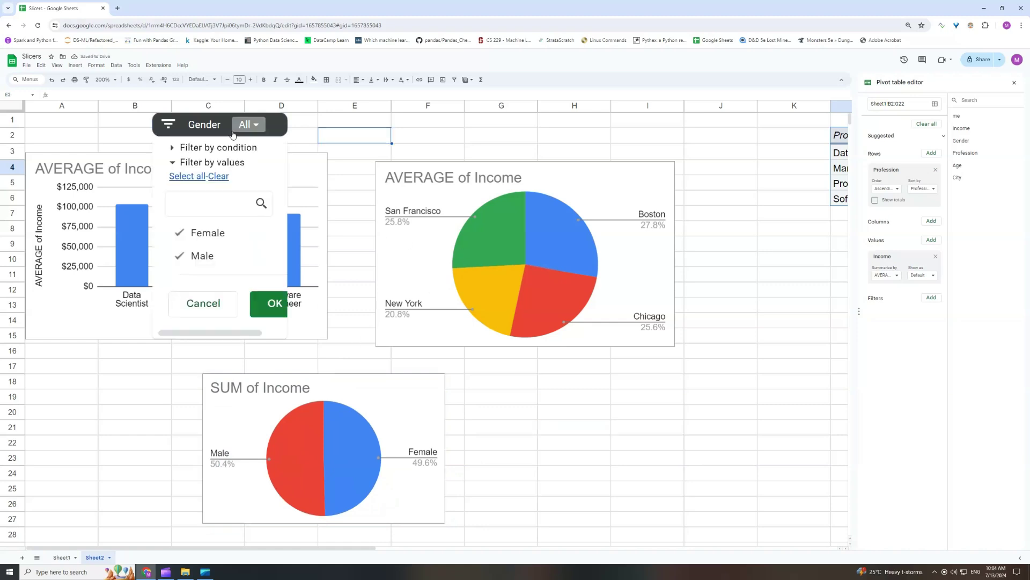
{"action": "left_click", "coordinate": [208, 232]}
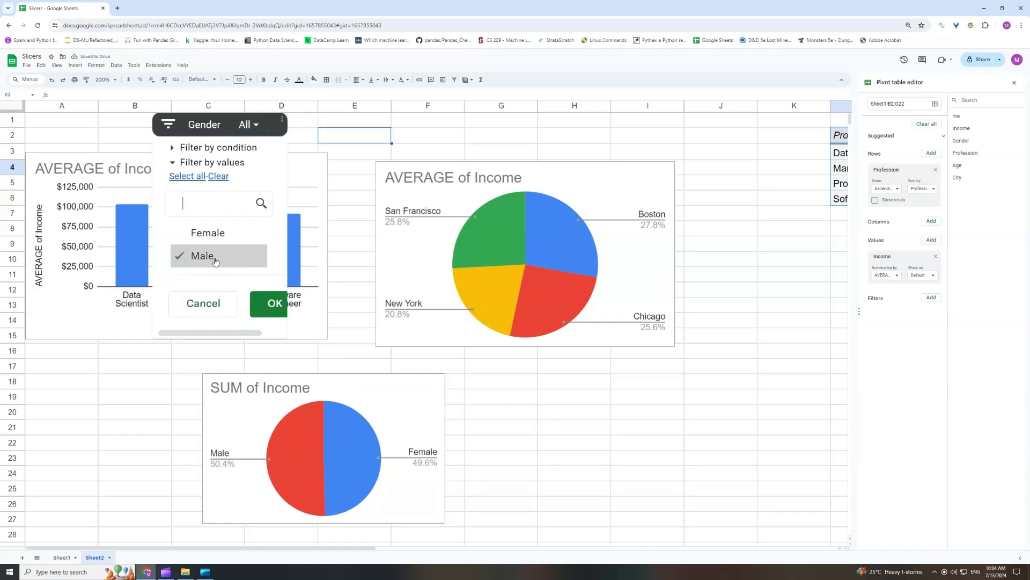
{"action": "left_click", "coordinate": [268, 299]}
{"action": "left_click", "coordinate": [390, 150]}
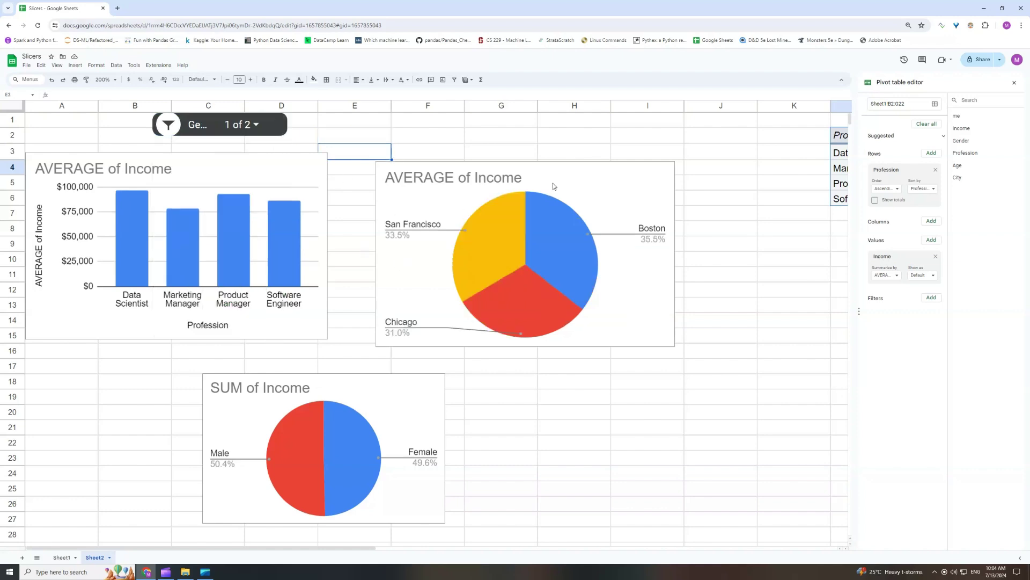
{"action": "left_click", "coordinate": [569, 402]}
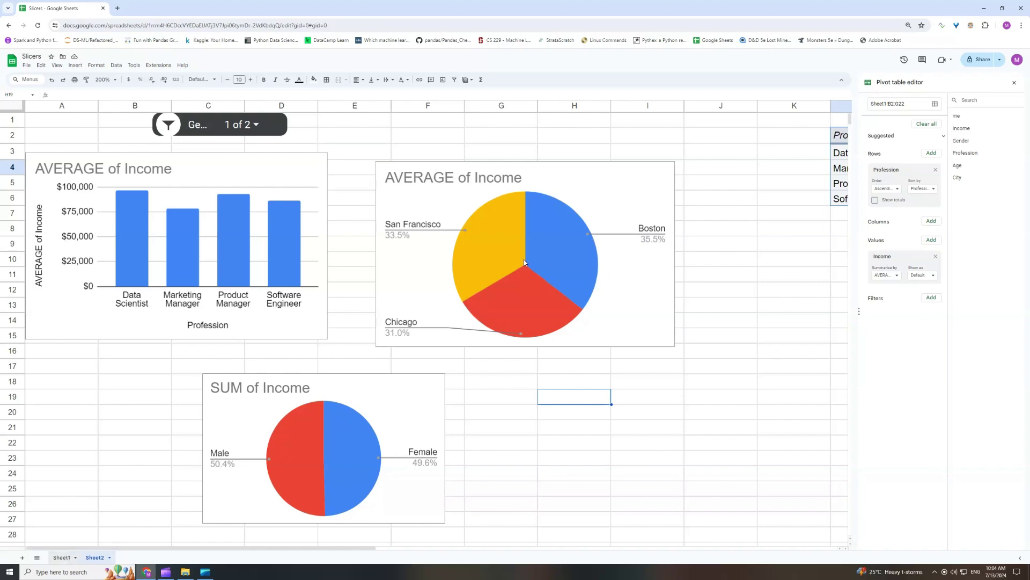
- Review the linked data copy in J2:O22 on Sheet1, which feeds the SUM of Income chart, and return to Sheet2
{"action": "left_click", "coordinate": [62, 557]}
{"action": "left_click_drag", "start_coordinate": [830, 276], "coordinate": [990, 446]}
{"action": "left_click_drag", "start_coordinate": [606, 137], "coordinate": [993, 446]}
{"action": "left_click", "coordinate": [694, 457]}
{"action": "left_click", "coordinate": [95, 557]}
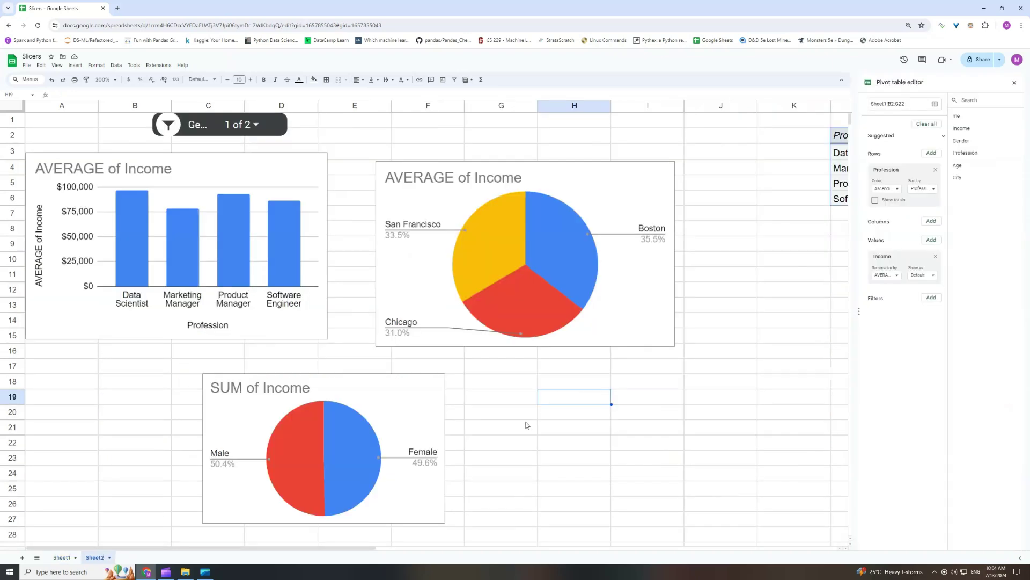
- Reset the Gender slicer to include all values
{"action": "left_click", "coordinate": [242, 125]}
{"action": "left_click", "coordinate": [207, 257]}
{"action": "left_click", "coordinate": [269, 301]}
{"action": "left_click", "coordinate": [534, 405]}
{"action": "left_click", "coordinate": [664, 444]}
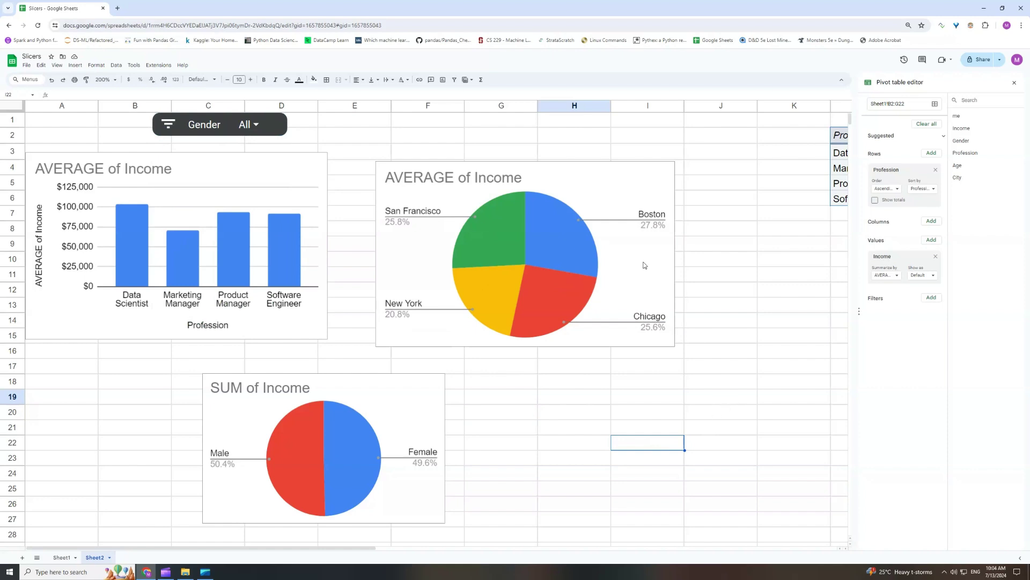
- Move the City pie chart up so its top edge aligns with the Profession bar chart at row 3
{"action": "left_click_drag", "start_coordinate": [611, 180], "coordinate": [621, 157]}
{"action": "left_click", "coordinate": [575, 136]}
{"action": "left_click", "coordinate": [640, 370]}
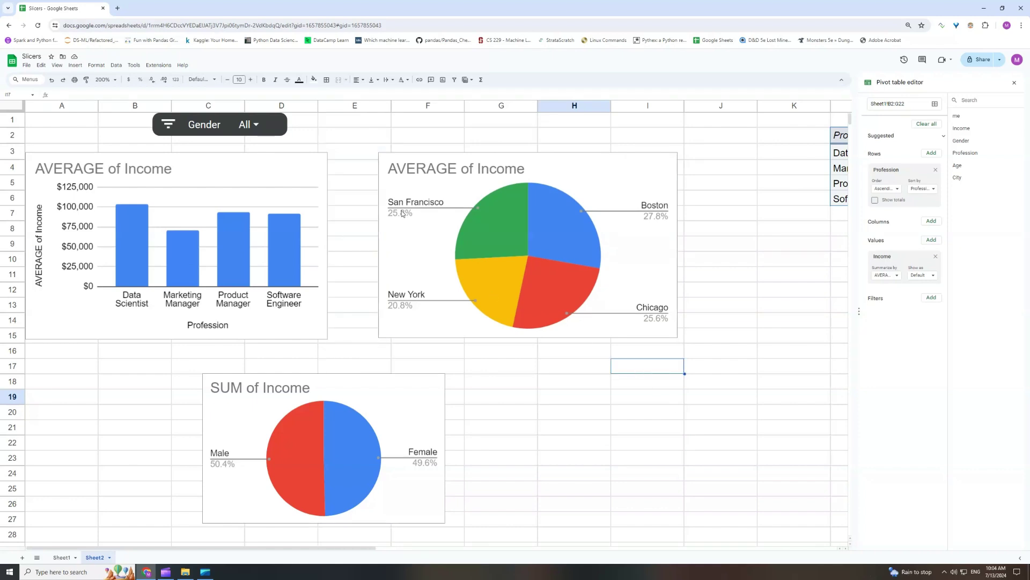